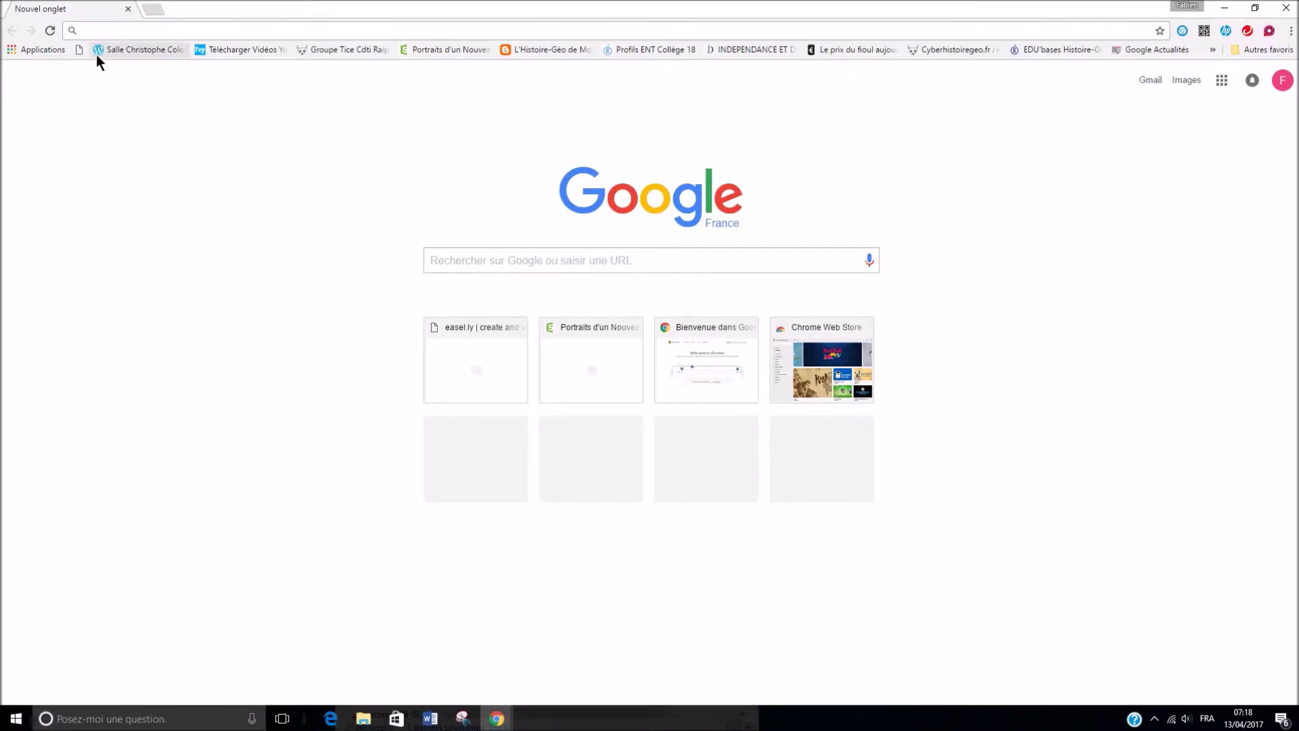
# Step: Open the easel.ly website in the browser
pyautogui.click(476, 262)
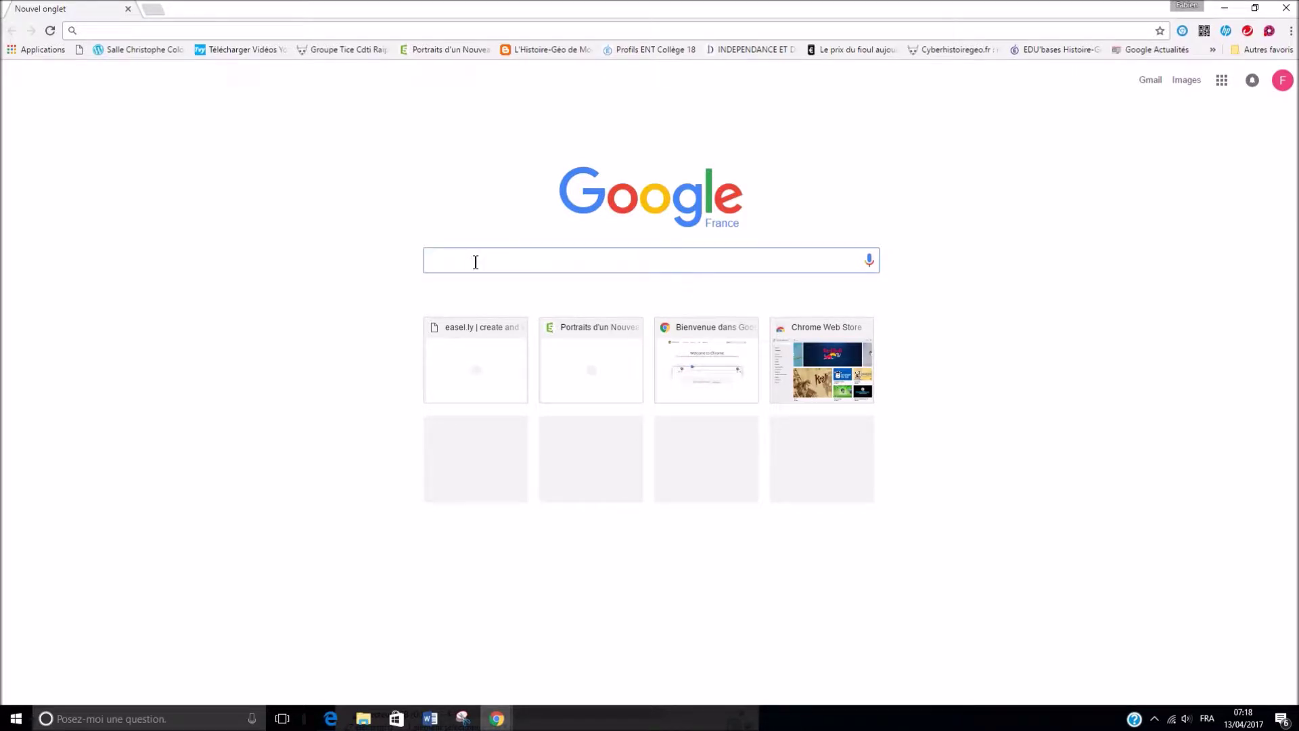
pyautogui.write('easel')
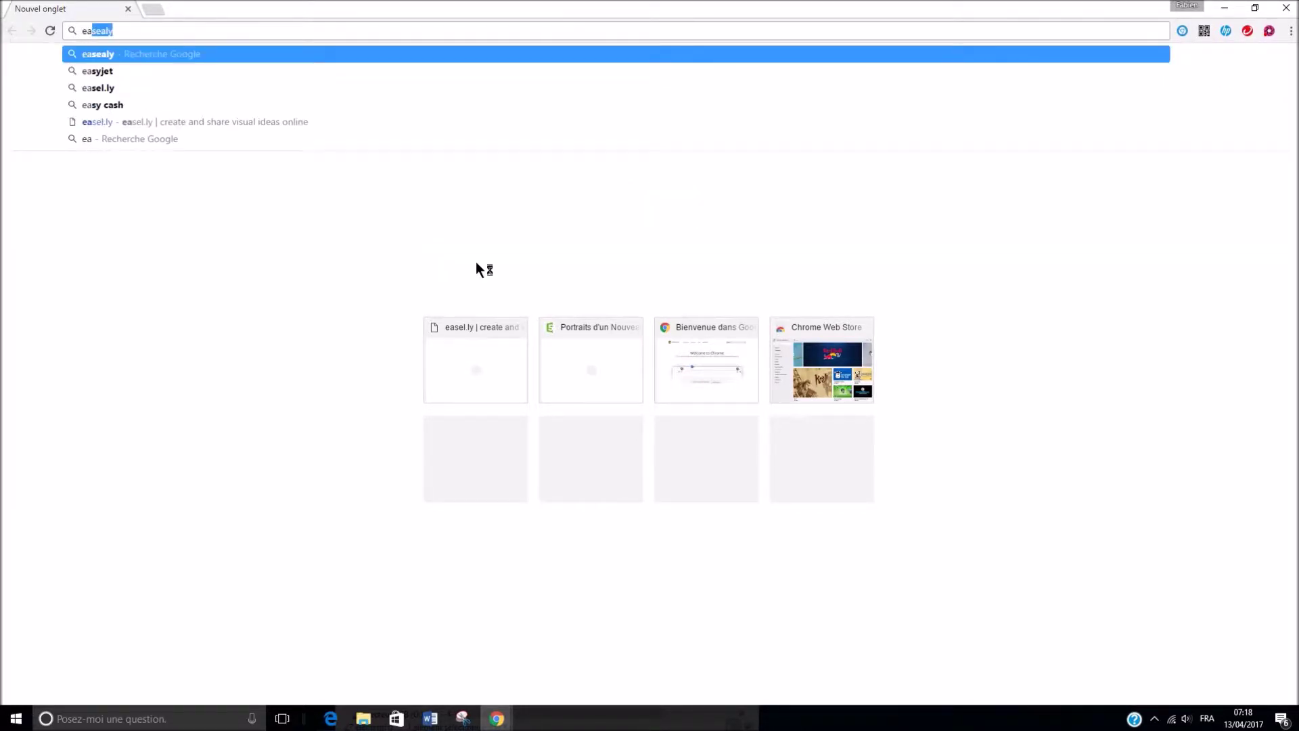
pyautogui.write('.ly')
pyautogui.press('Return')
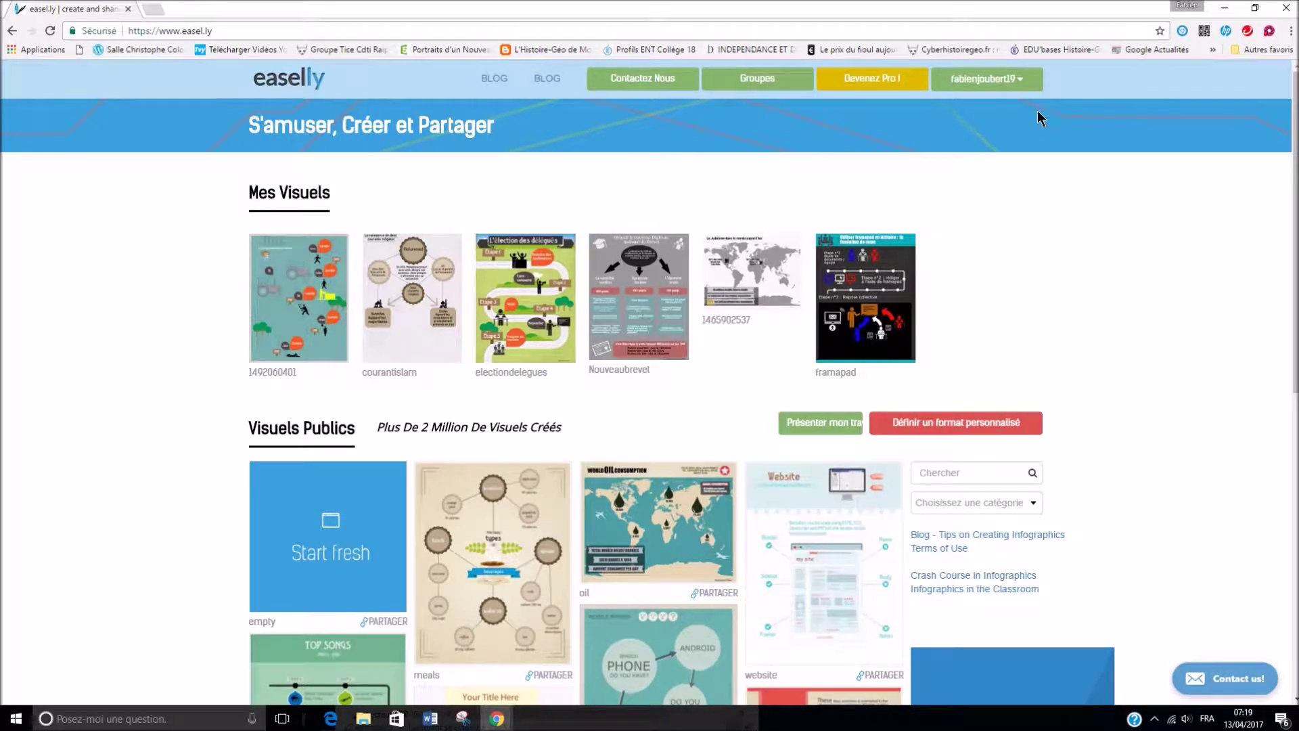
# Step: Log out of the easel.ly account and return to the site's public home page
pyautogui.click(1022, 81)
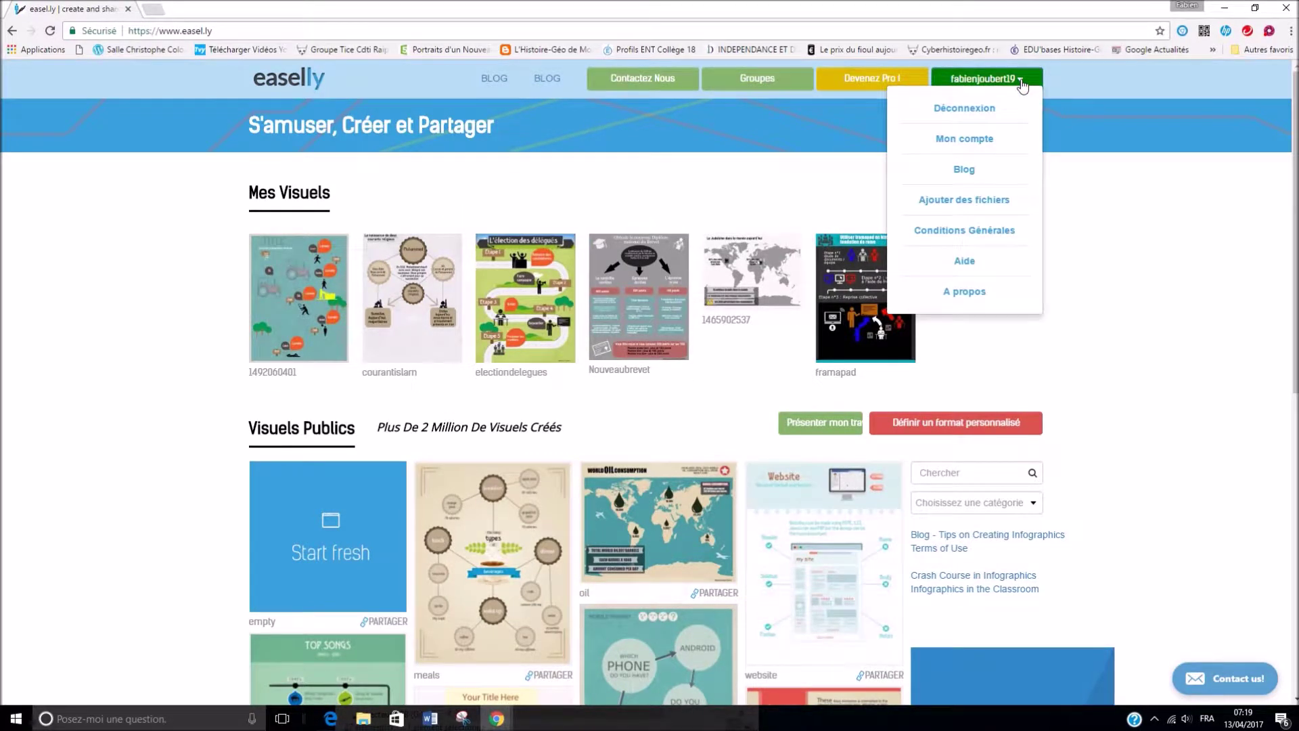
pyautogui.click(983, 111)
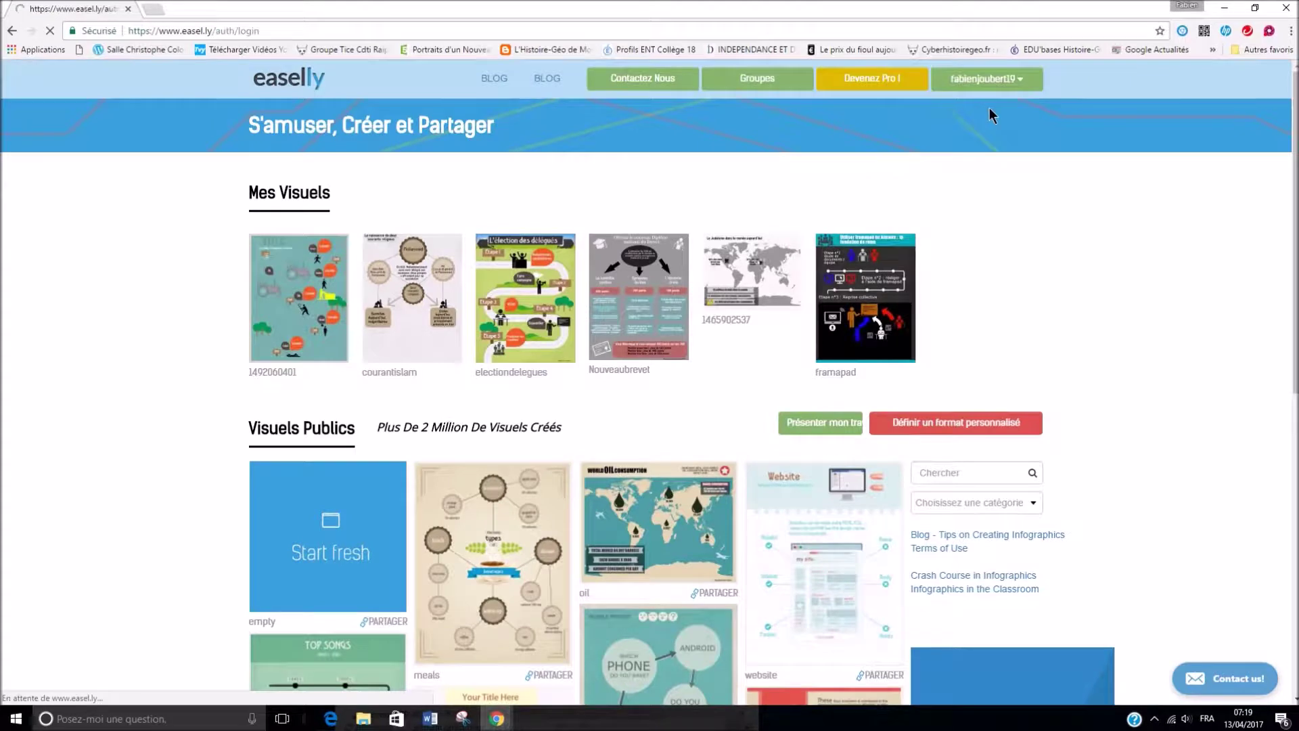
pyautogui.click(303, 87)
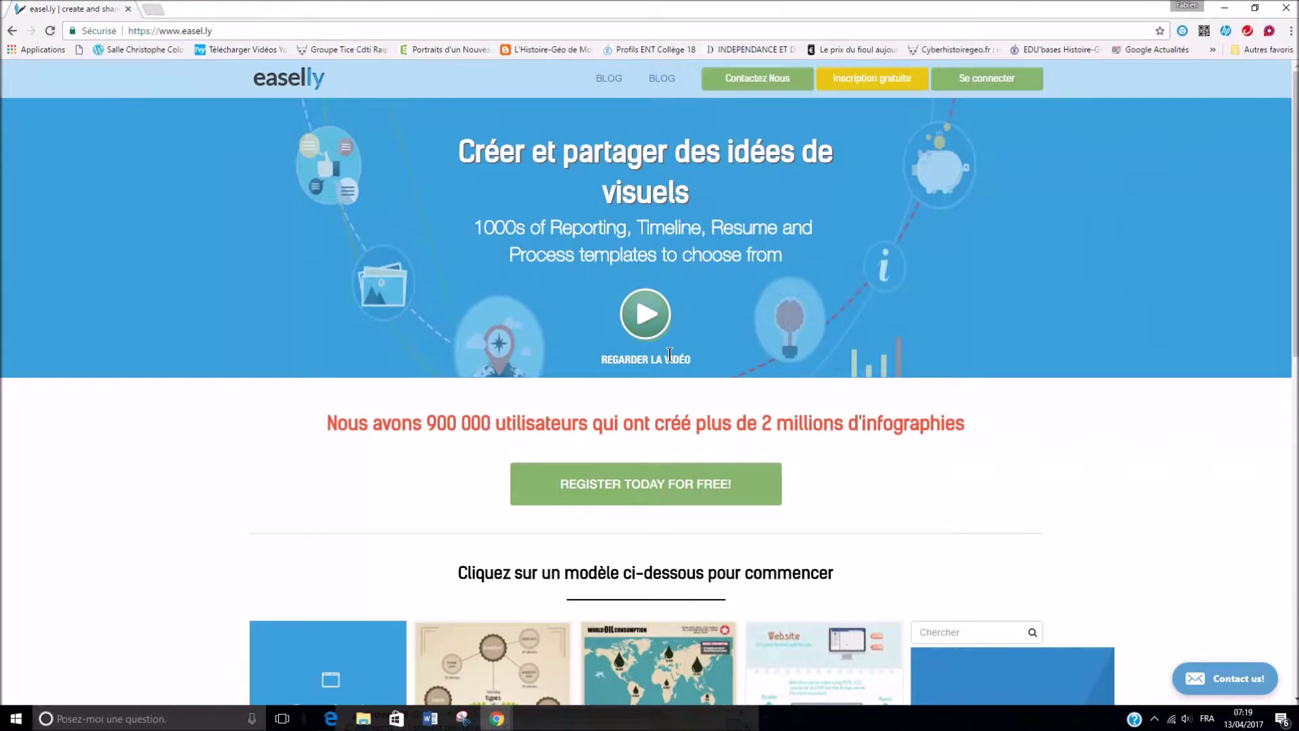
# Step: Go through the login page to the free registration form and sign in with the Google+ account
pyautogui.scroll(-3, 712, 376)
pyautogui.scroll(2, 815, 412)
pyautogui.scroll(1, 815, 418)
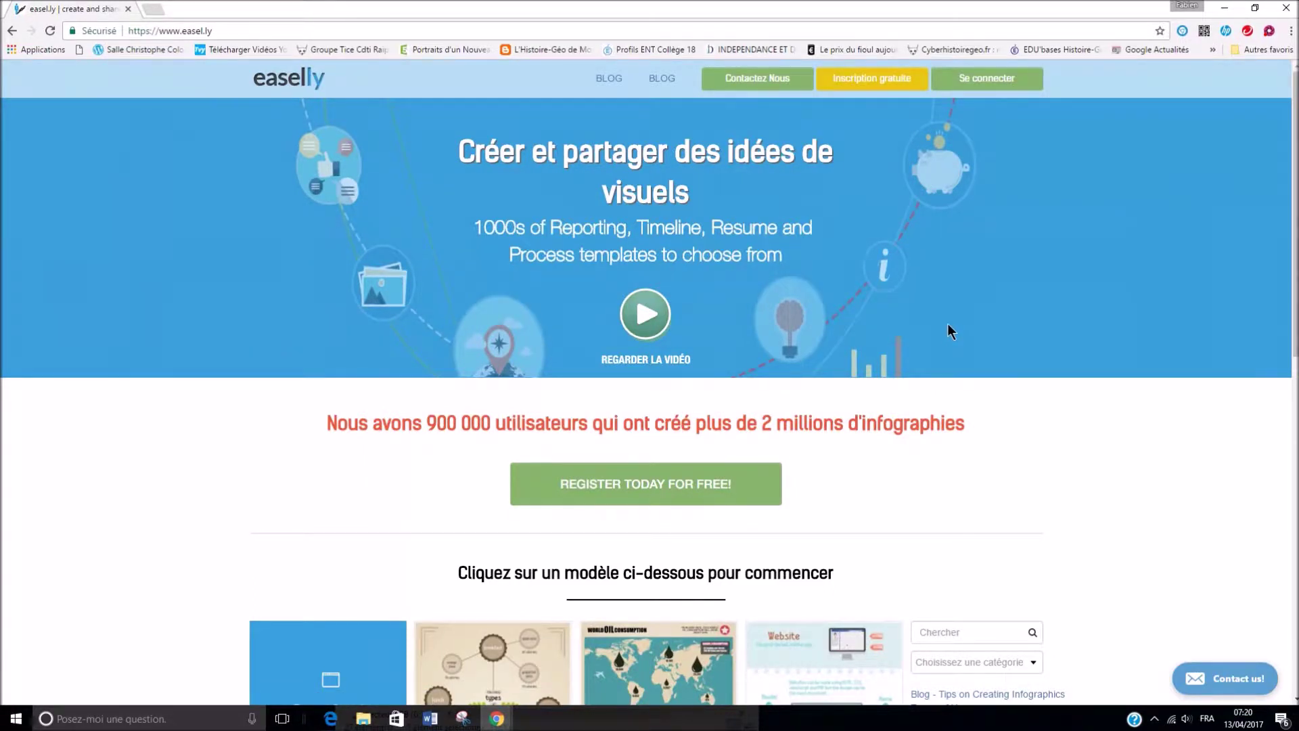
pyautogui.click(997, 91)
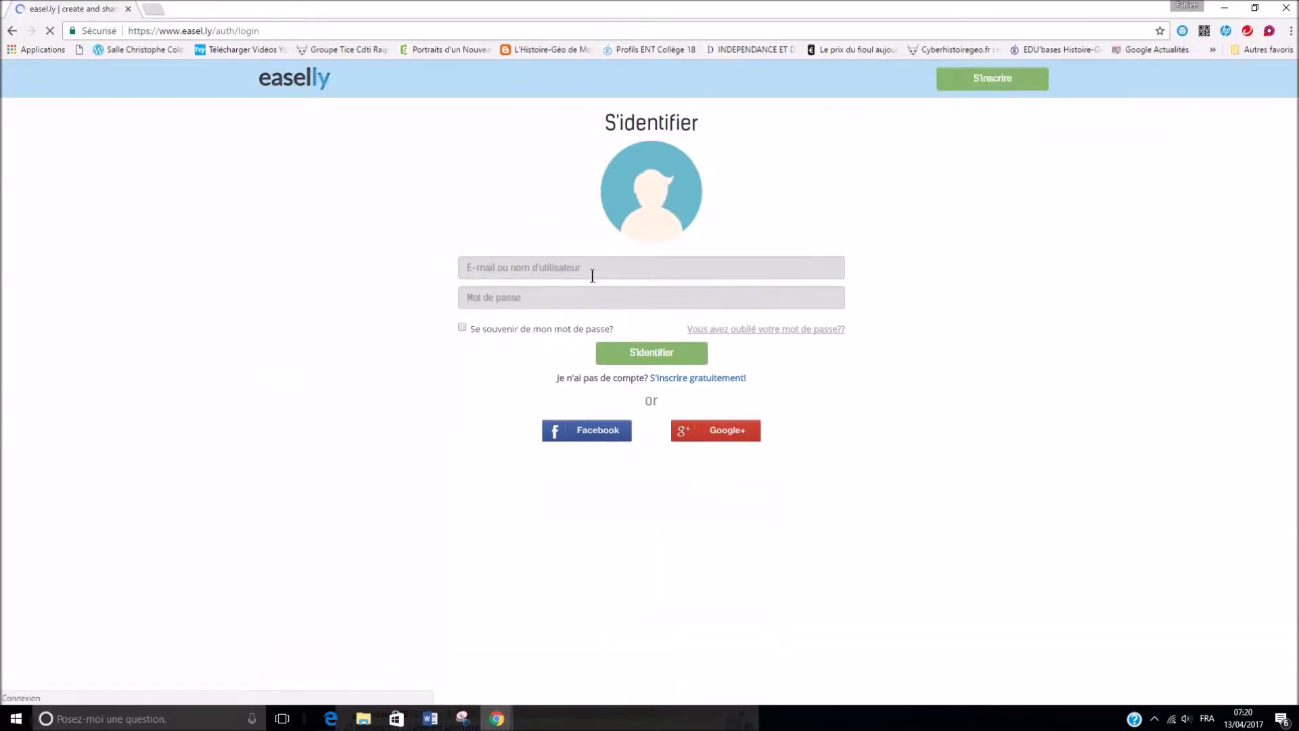
pyautogui.click(710, 378)
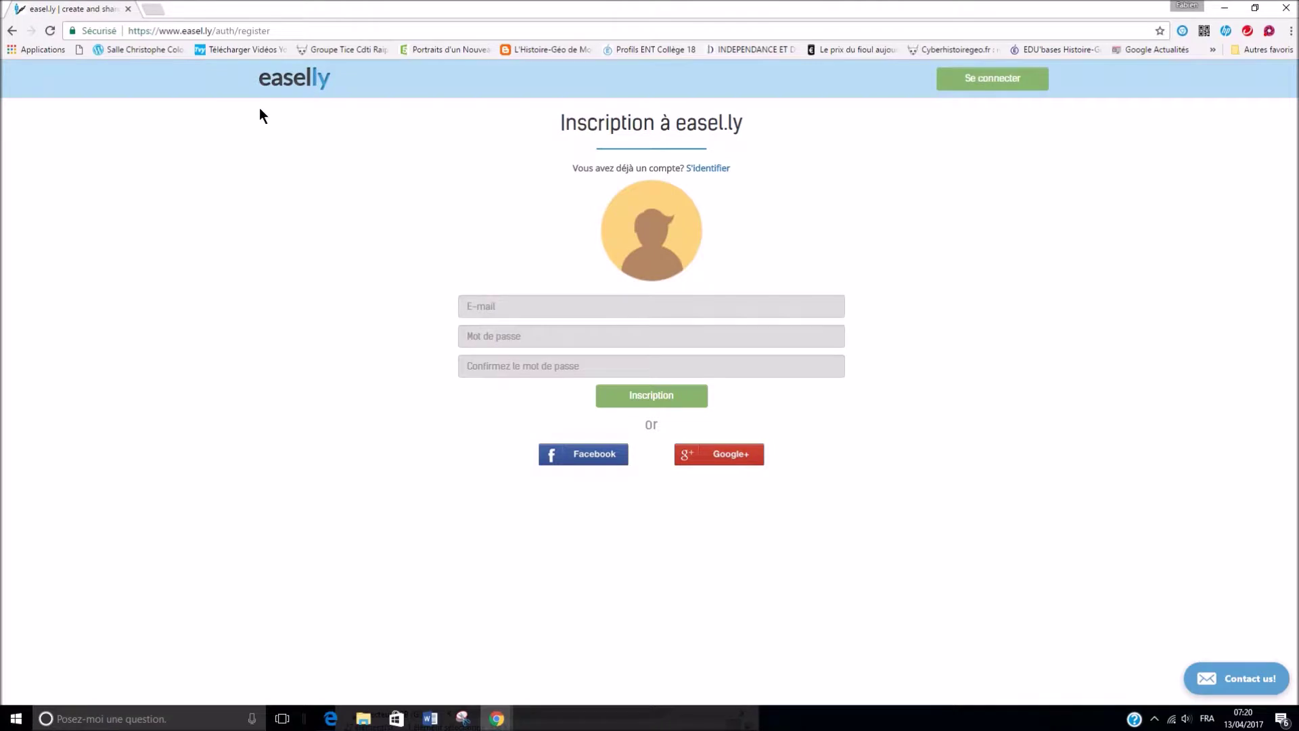
pyautogui.click(717, 450)
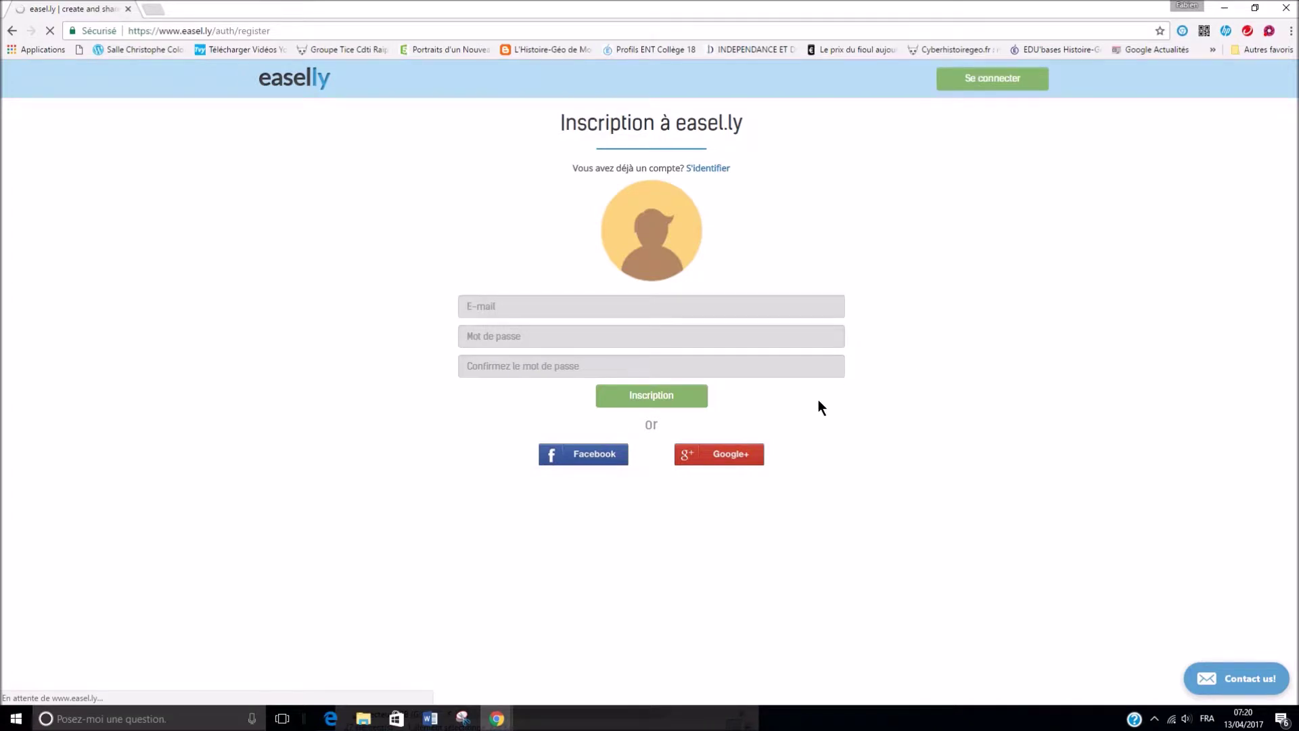
pyautogui.click(717, 451)
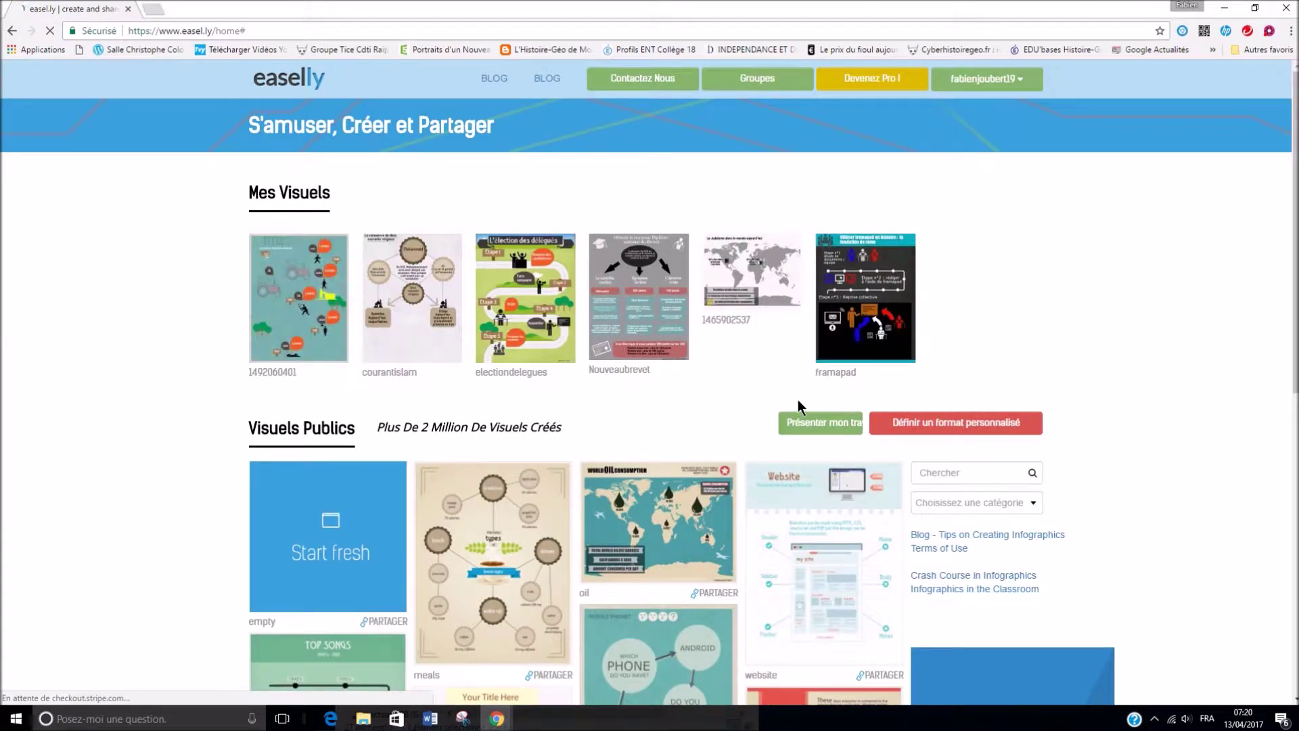
# Step: Open the saved visual Nouveaubrevet in the editor to view it, and quit back to the home page
pyautogui.moveTo(880, 317)
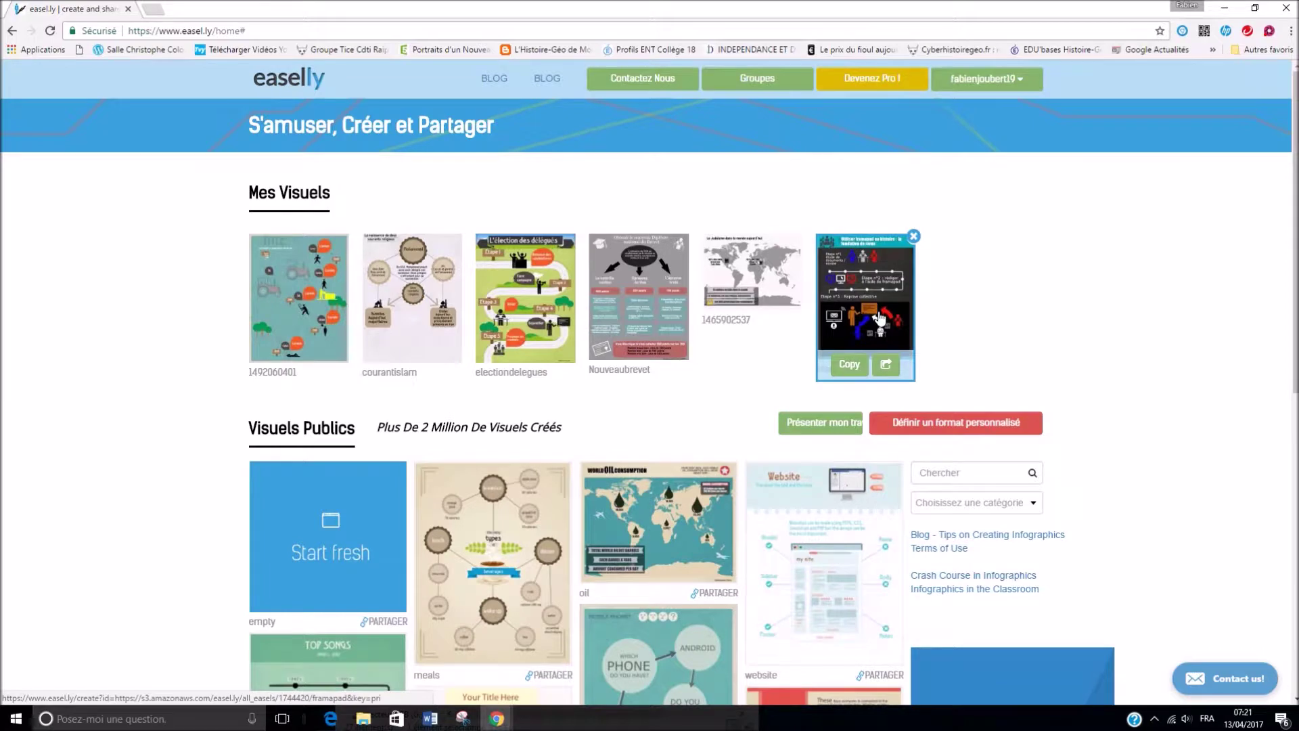
pyautogui.moveTo(680, 288)
pyautogui.click(635, 303)
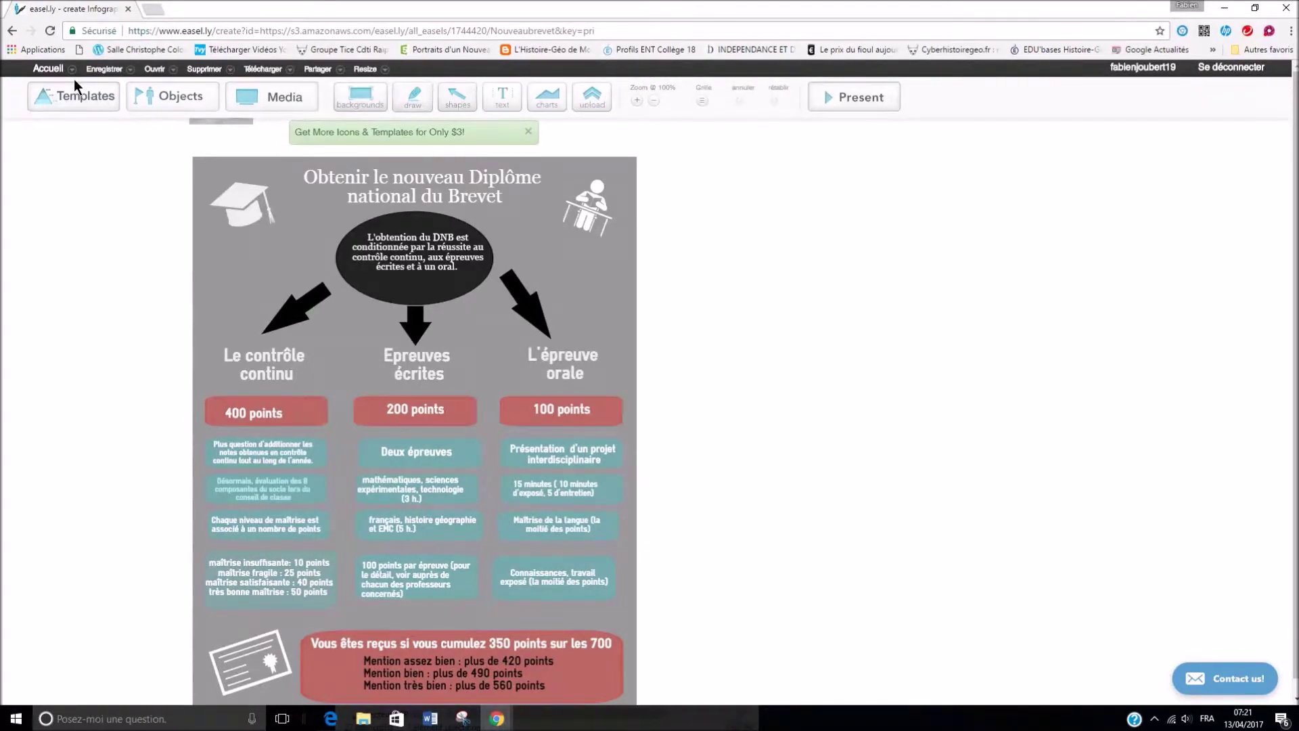
pyautogui.click(48, 72)
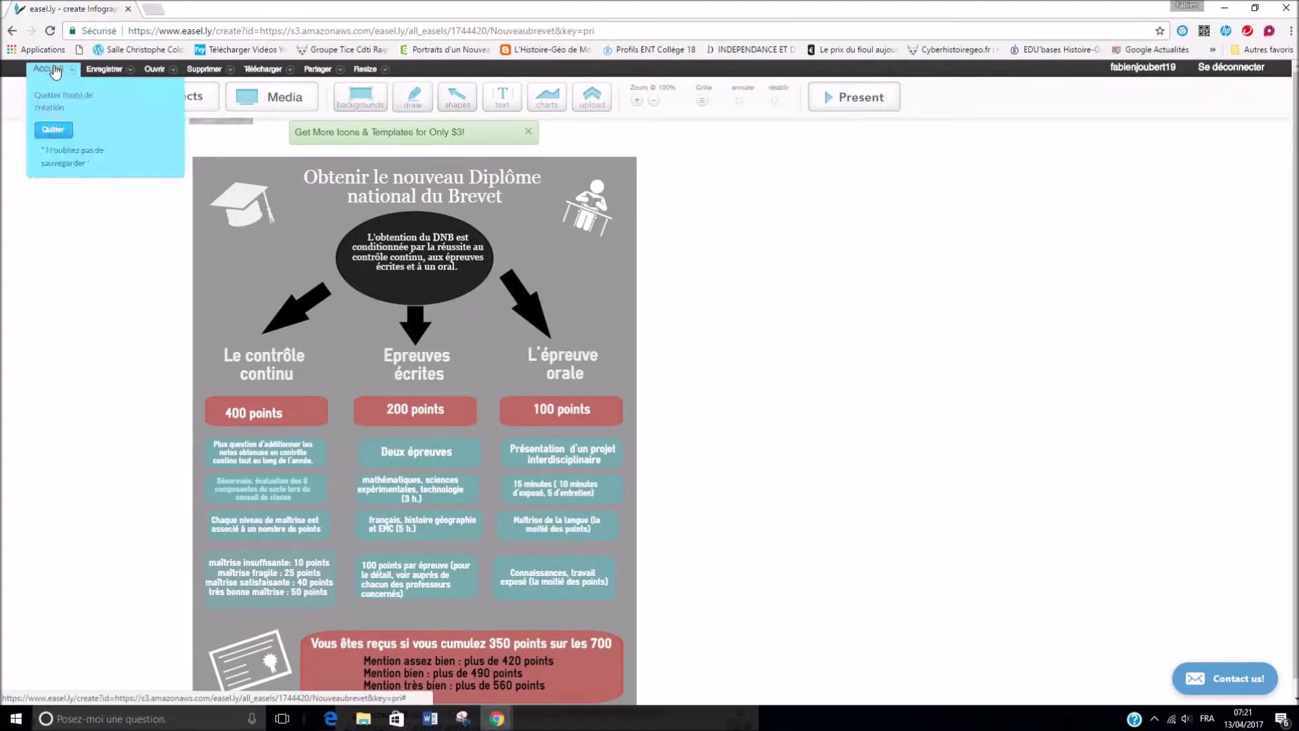
pyautogui.click(60, 137)
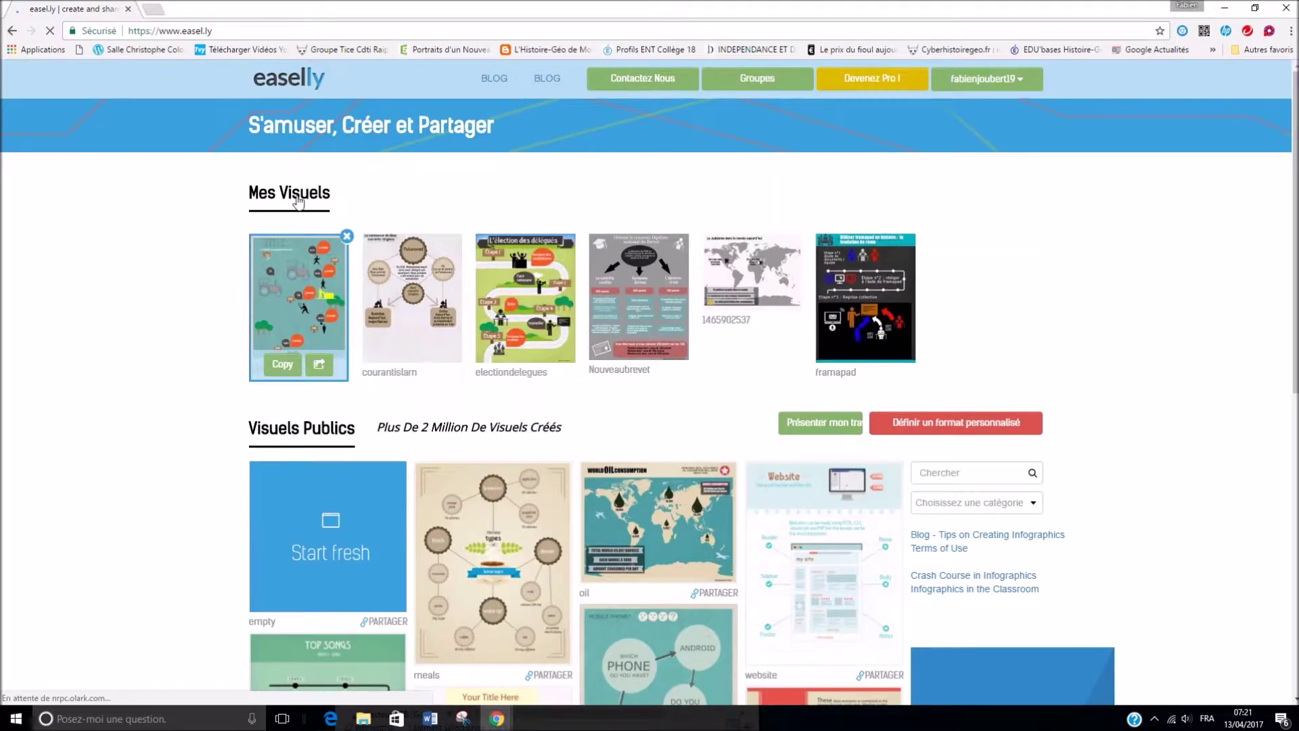
# Step: Browse the gallery of public visuals to examine the templates on offer
pyautogui.scroll(-2, 422, 250)
pyautogui.scroll(-3, 421, 249)
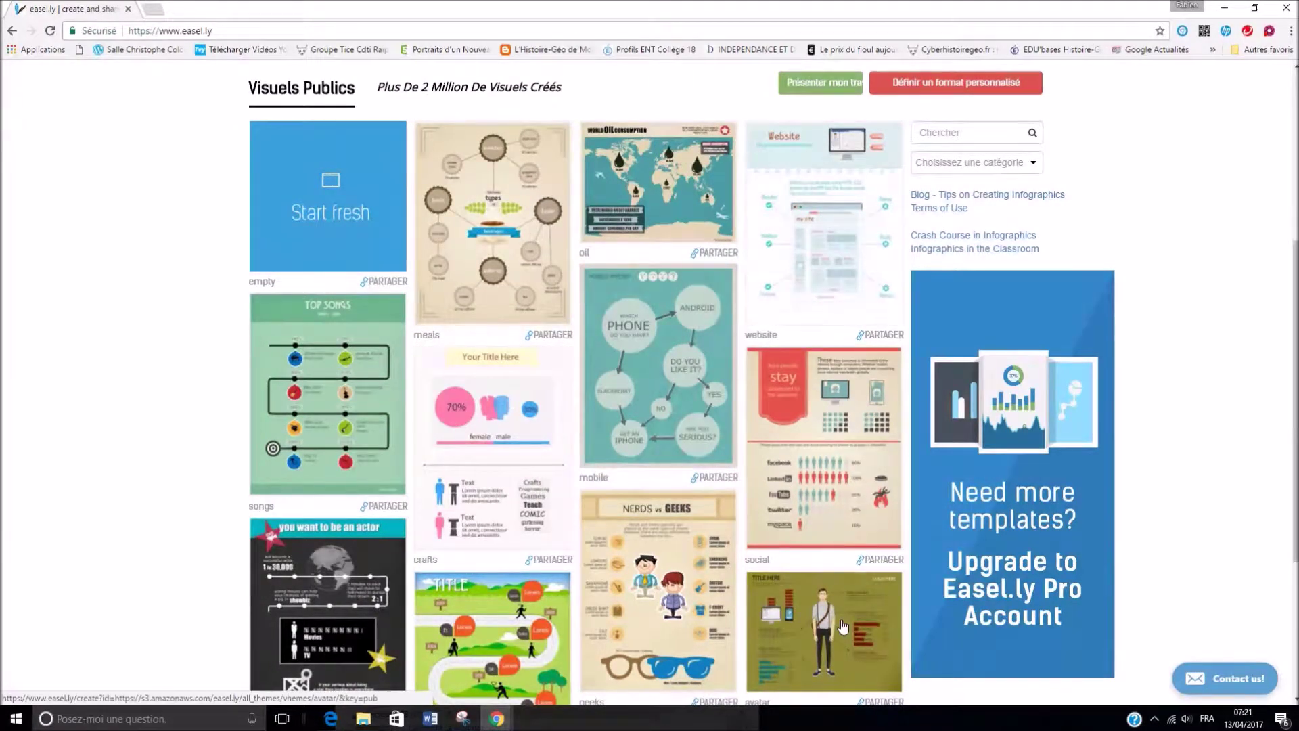
pyautogui.scroll(-10, 643, 494)
pyautogui.scroll(-2, 688, 522)
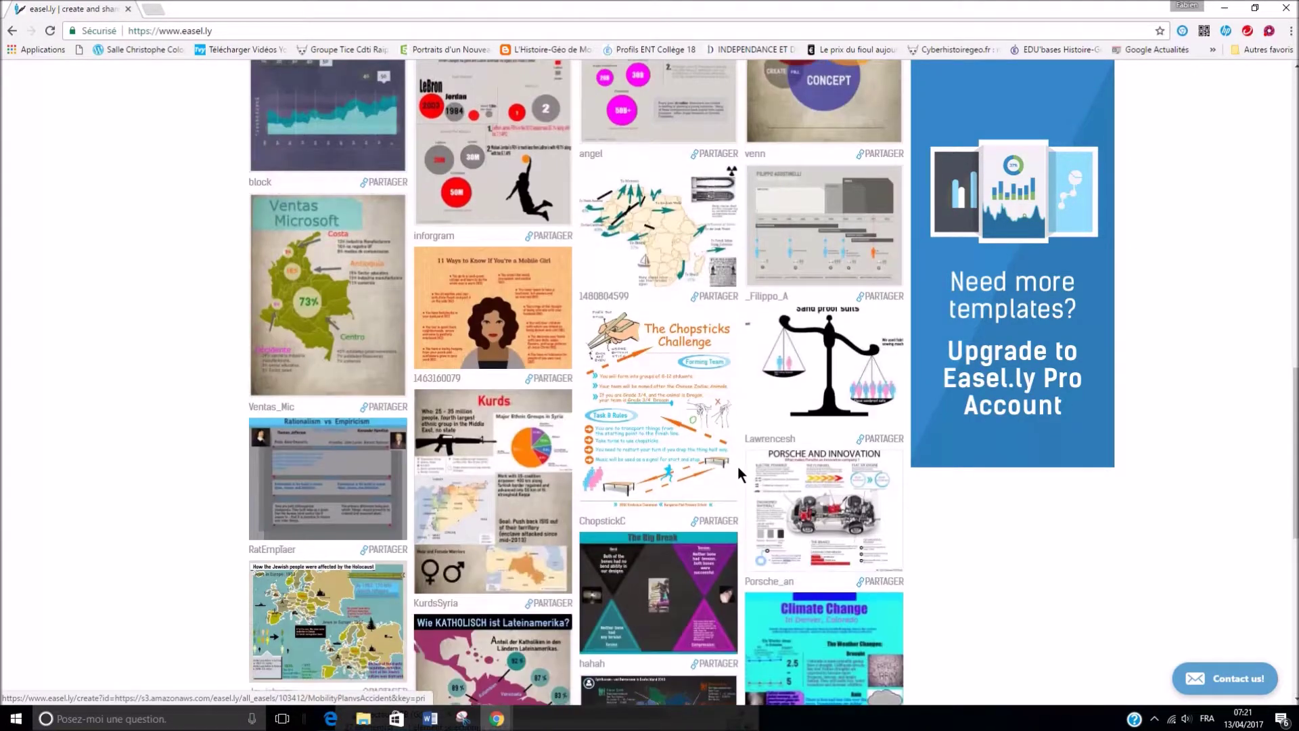
pyautogui.scroll(-10, 737, 466)
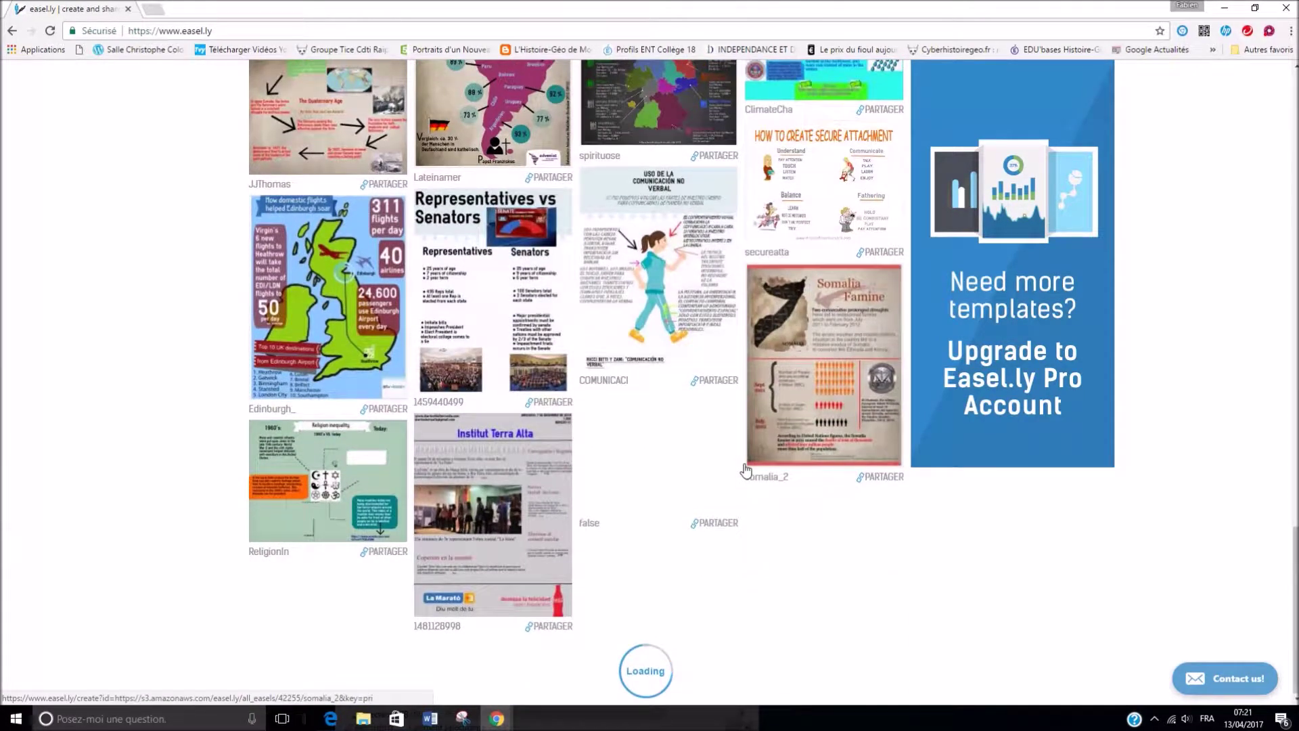
pyautogui.scroll(-5, 741, 460)
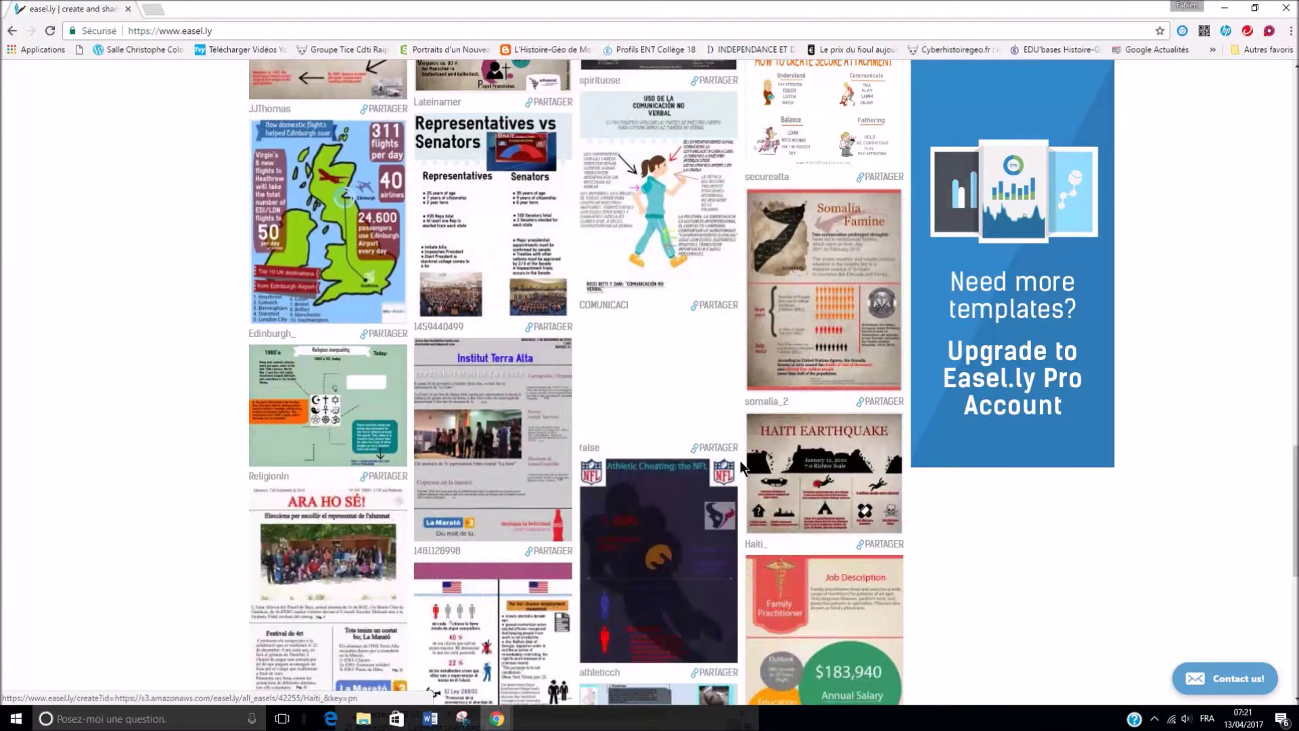
pyautogui.scroll(-5, 589, 443)
pyautogui.scroll(20, 589, 443)
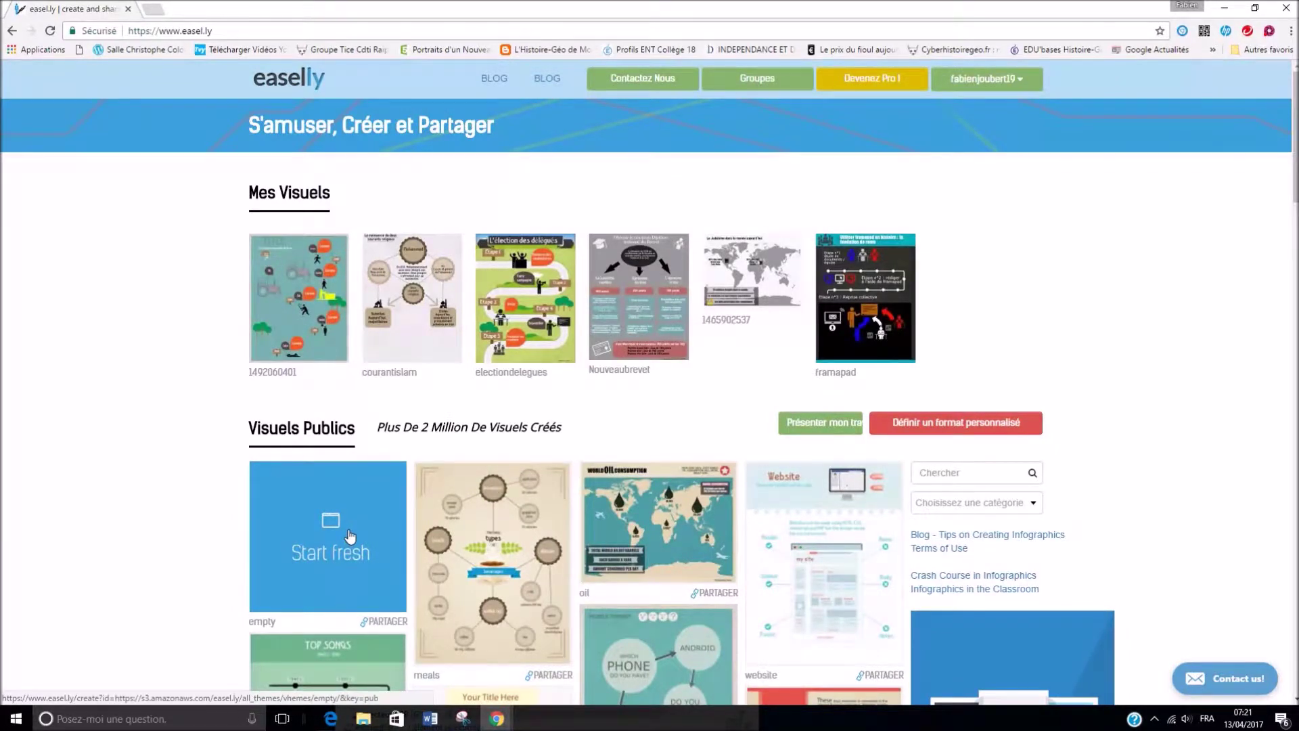
# Step: Start a fresh infographic from the empty template and apply the green landscape background with the winding road
pyautogui.click(349, 533)
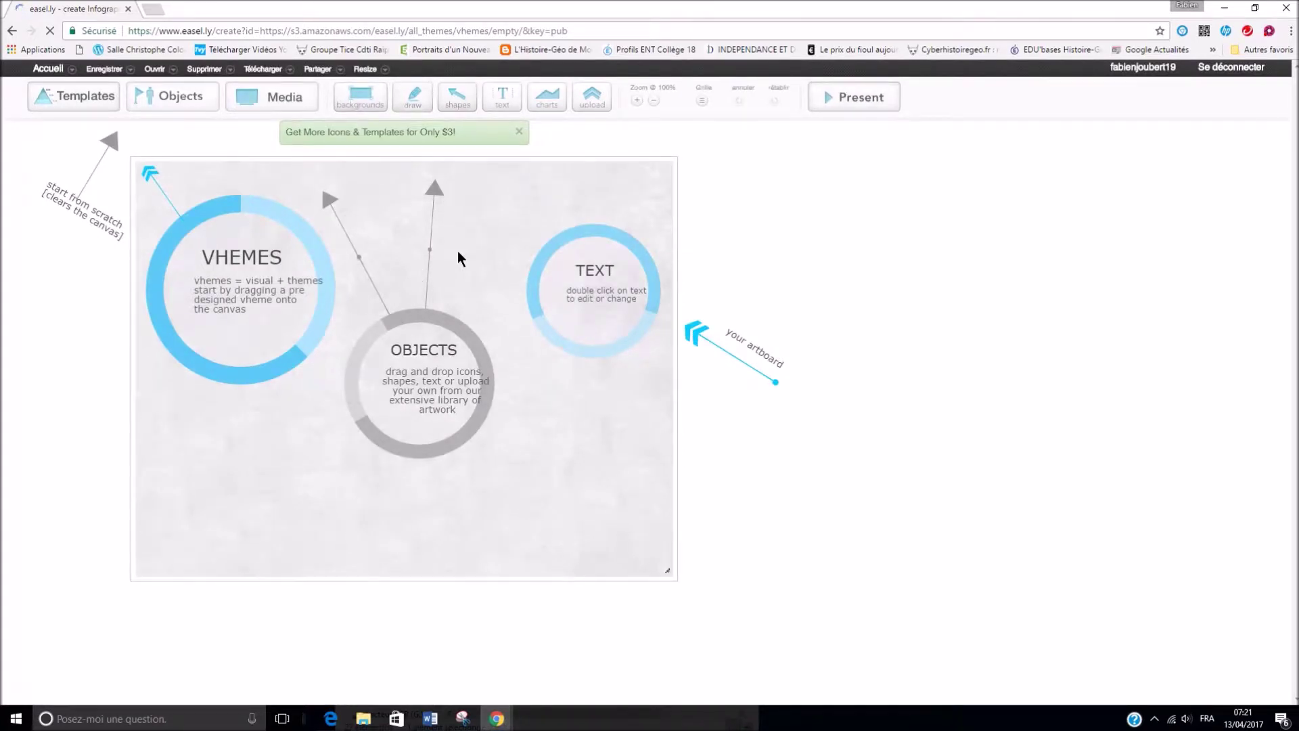
pyautogui.click(755, 352)
pyautogui.click(723, 367)
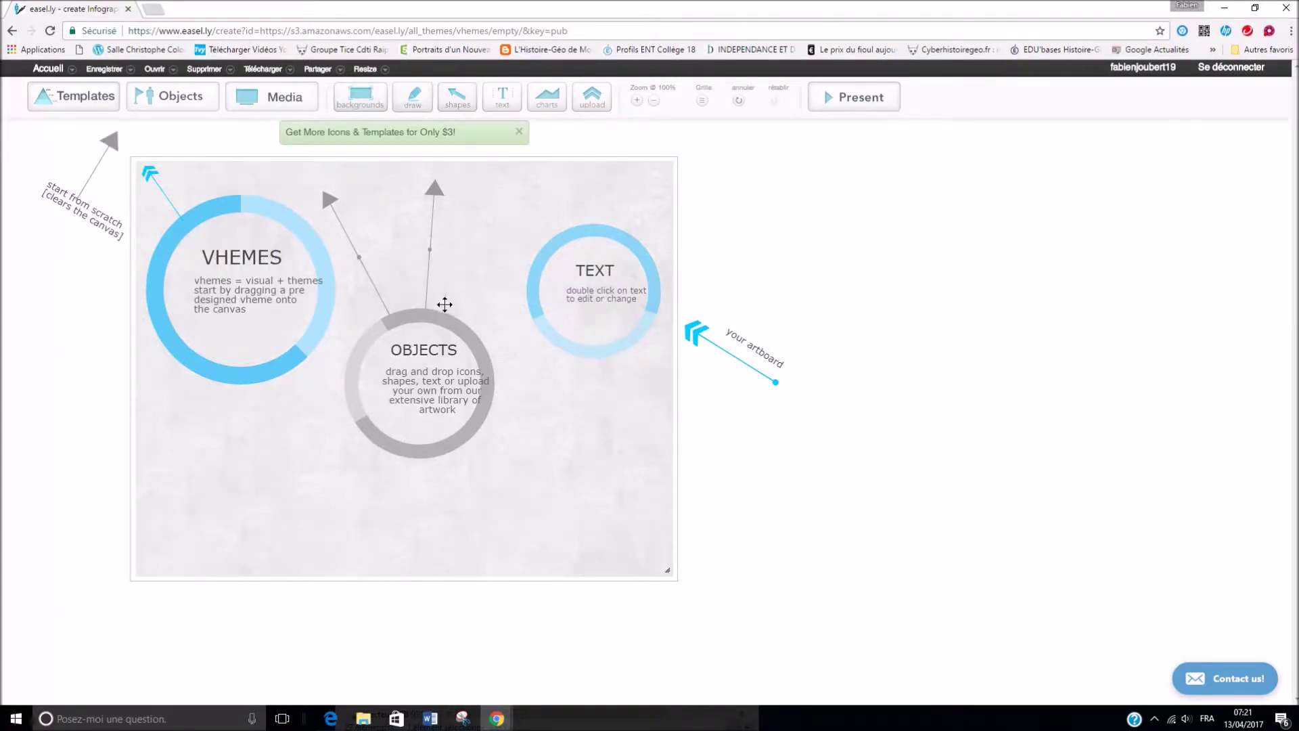
pyautogui.click(371, 103)
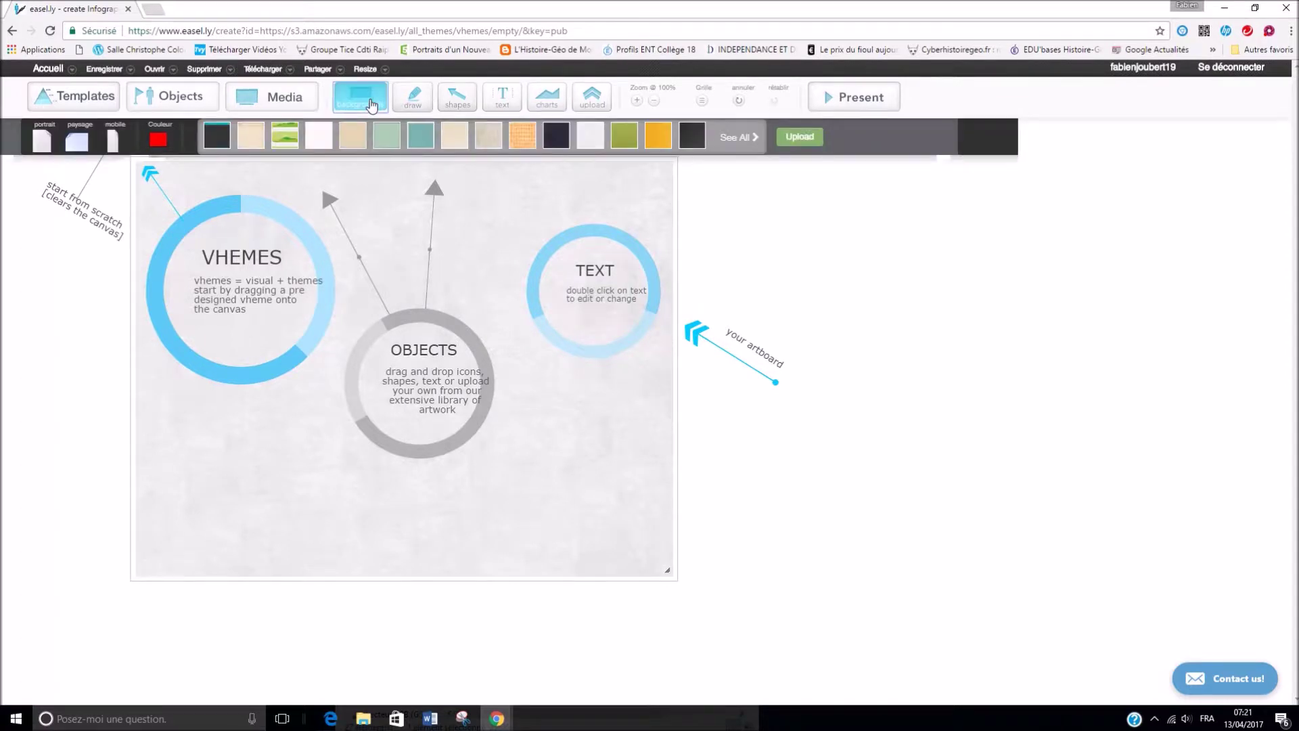
pyautogui.click(288, 138)
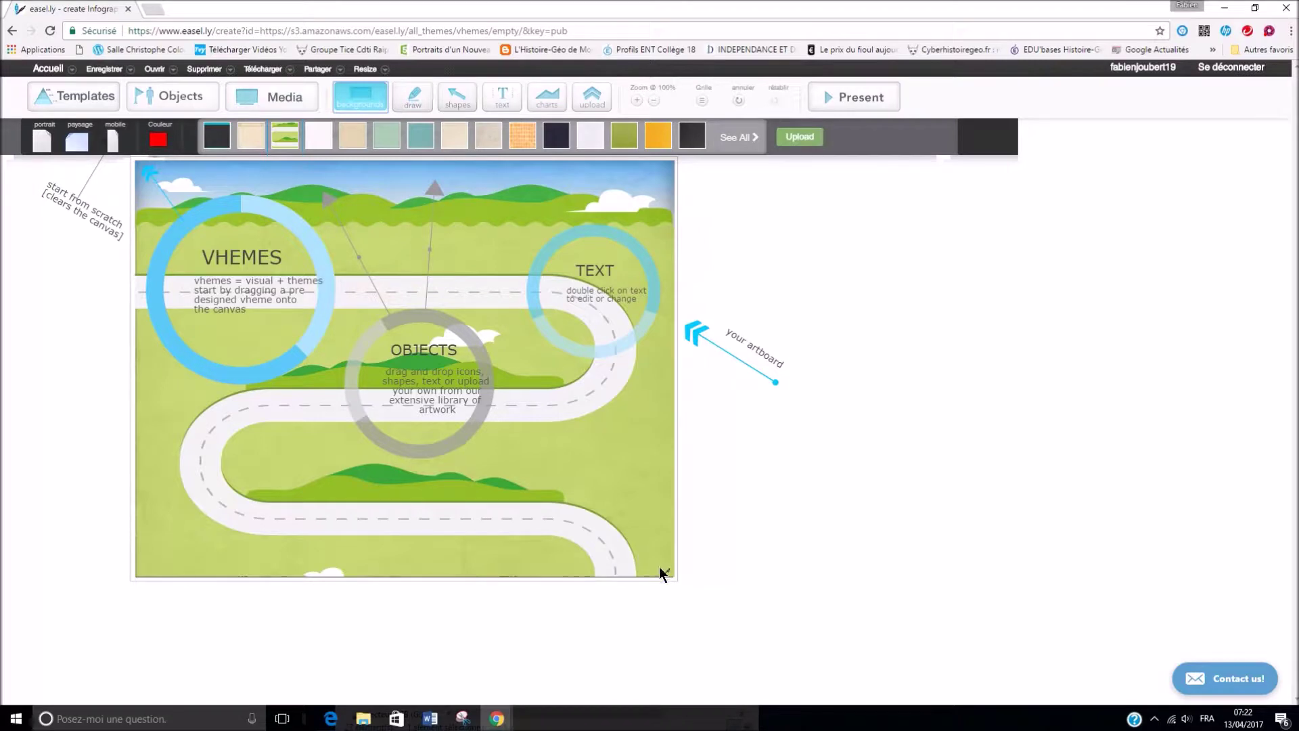
# Step: Stretch the artboard taller and resize it to the A4 - 8.3 x 11.7 in format
pyautogui.moveTo(667, 572); pyautogui.dragTo(724, 707)
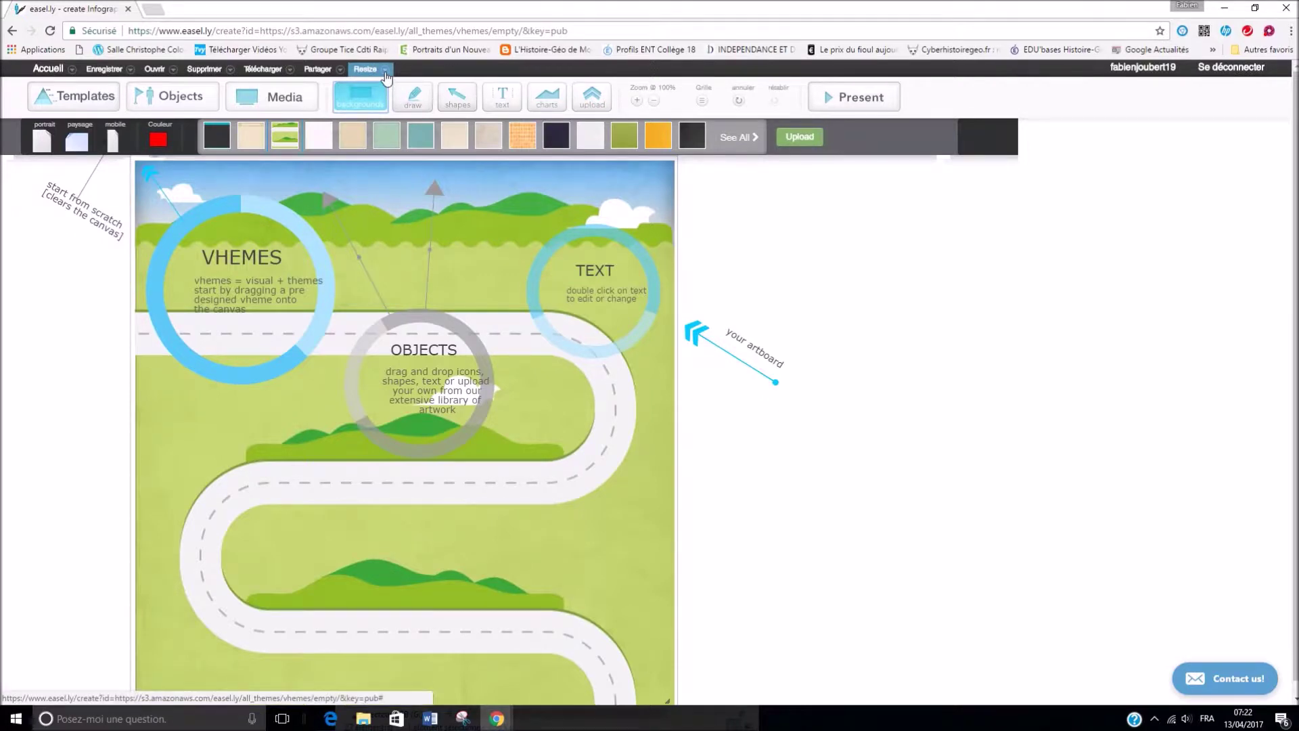
pyautogui.click(385, 73)
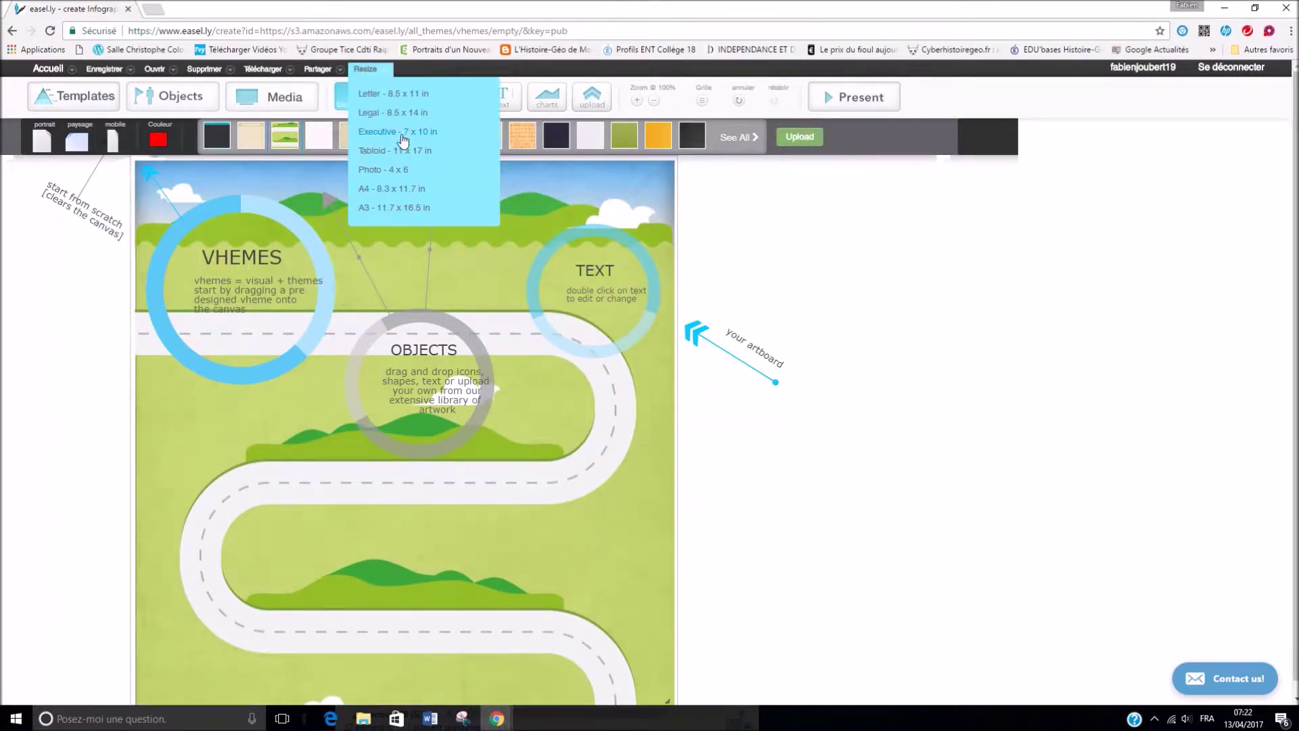
pyautogui.click(408, 192)
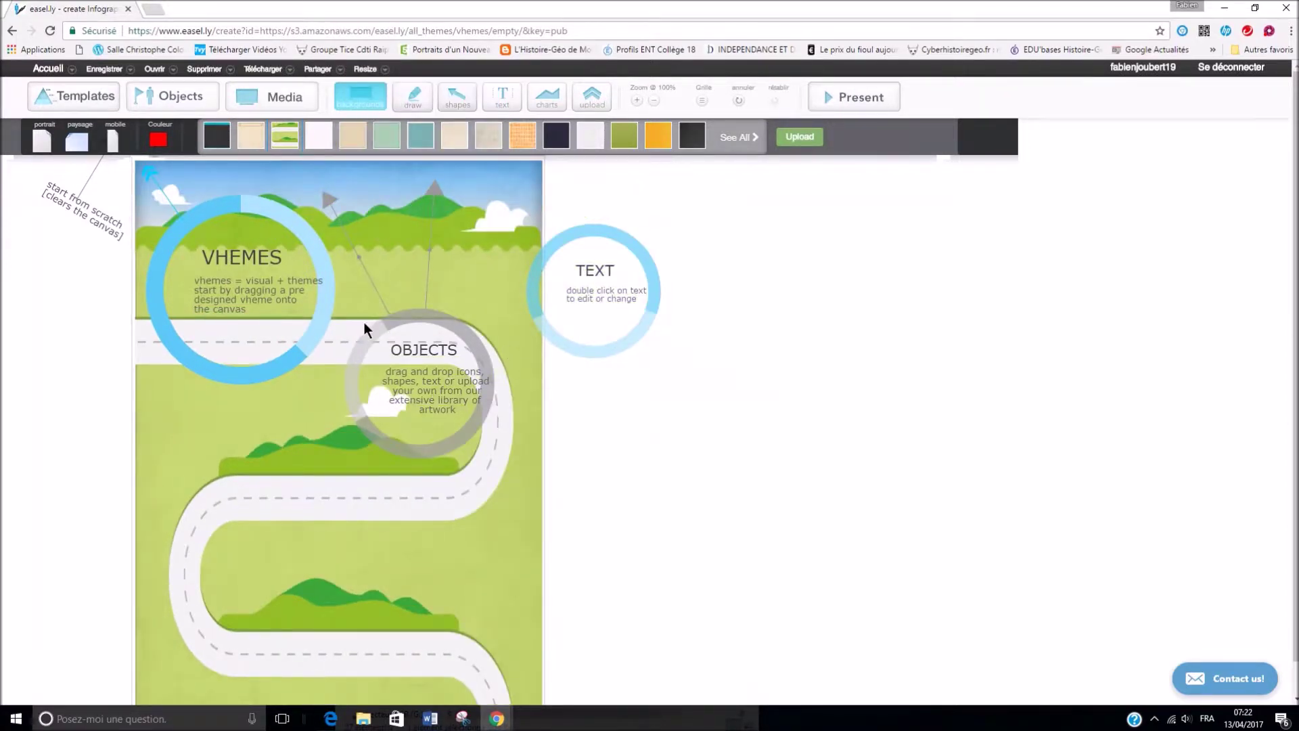
# Step: Delete the VHEMES circle, title, description and arrow line, and the two grey arrow lines above the OBJECTS circle
pyautogui.click(283, 274)
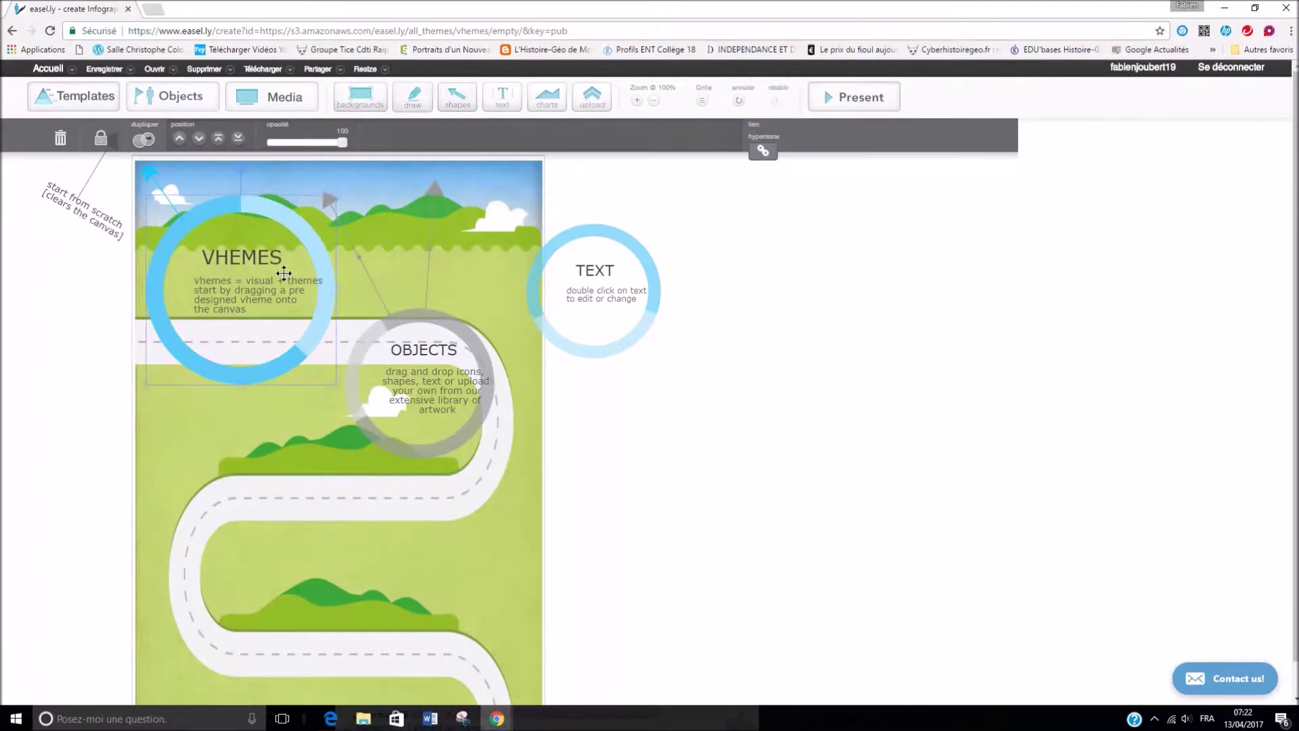
pyautogui.press('Delete')
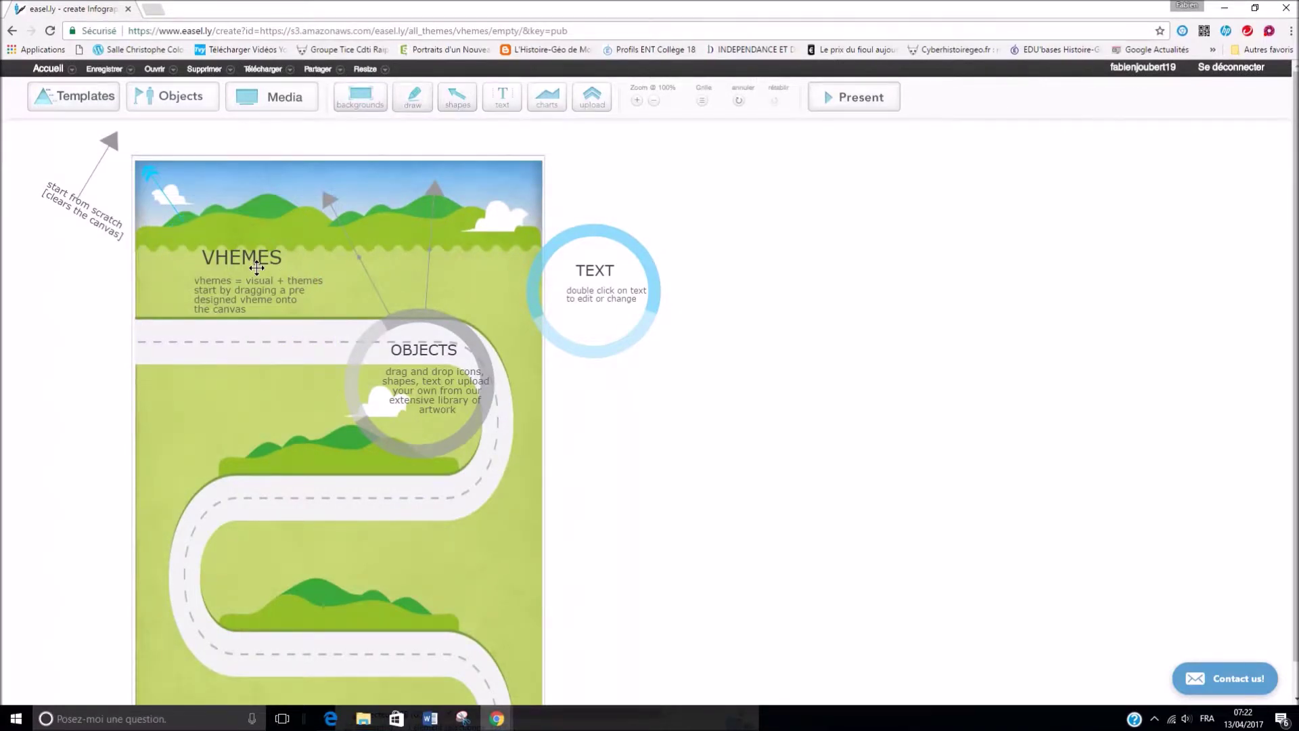
pyautogui.click(258, 264)
pyautogui.press('Delete')
pyautogui.click(259, 284)
pyautogui.press('Delete')
pyautogui.click(176, 202)
pyautogui.click(261, 307)
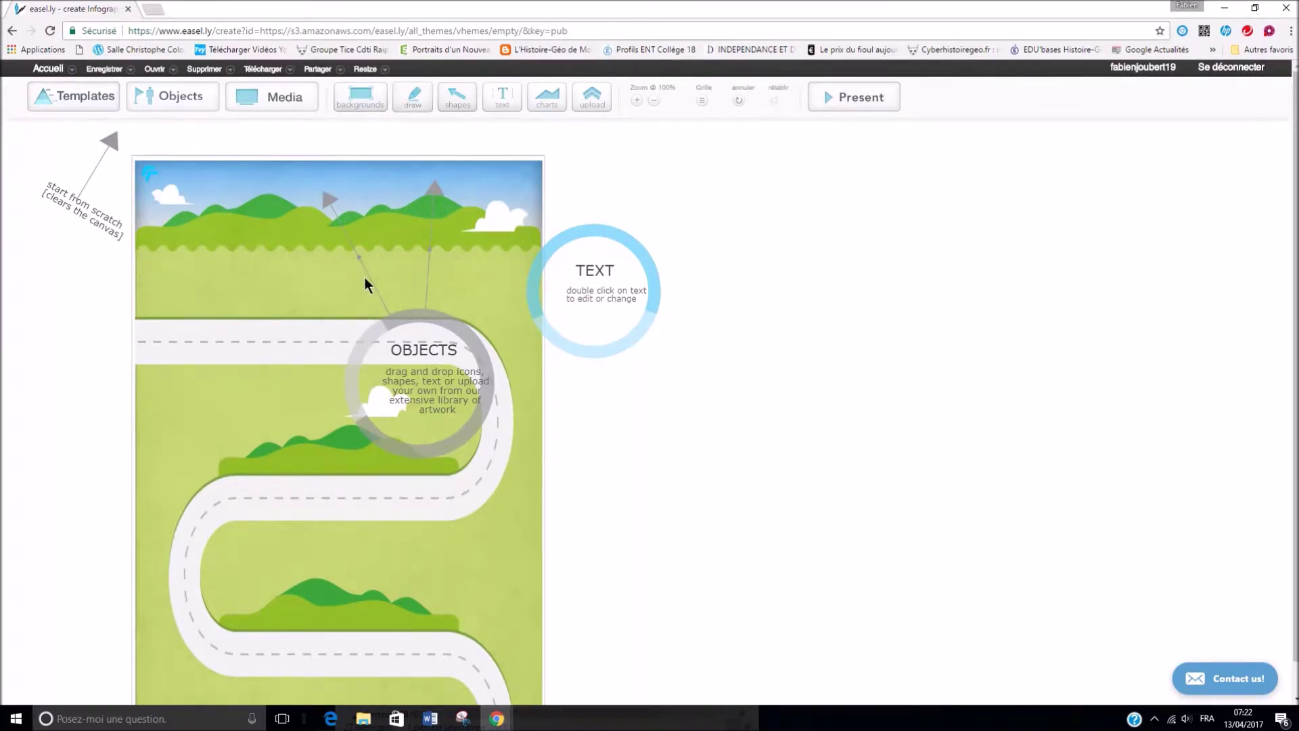
pyautogui.moveTo(371, 278); pyautogui.dragTo(425, 271)
pyautogui.click(361, 252)
# Step: Add the reindeer head from the animal objects below the first stretch of road and enlarge it
pyautogui.click(148, 102)
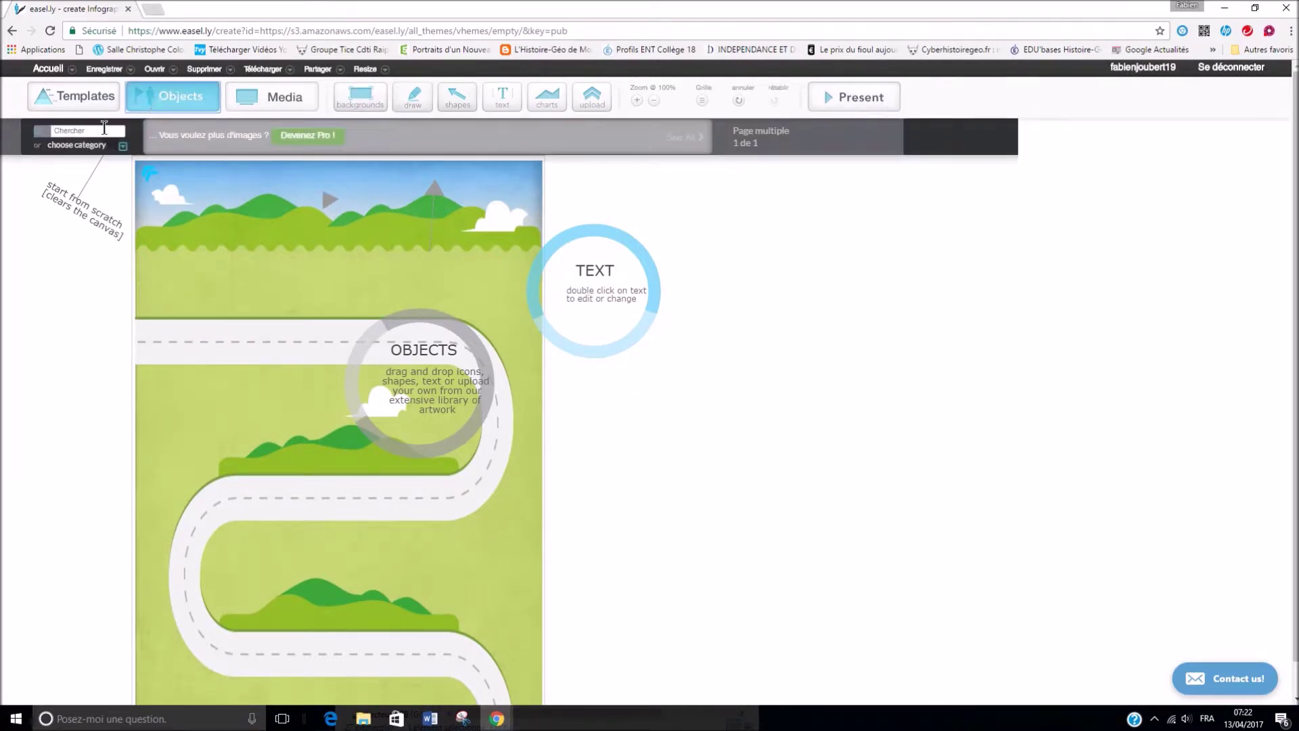
pyautogui.click(122, 146)
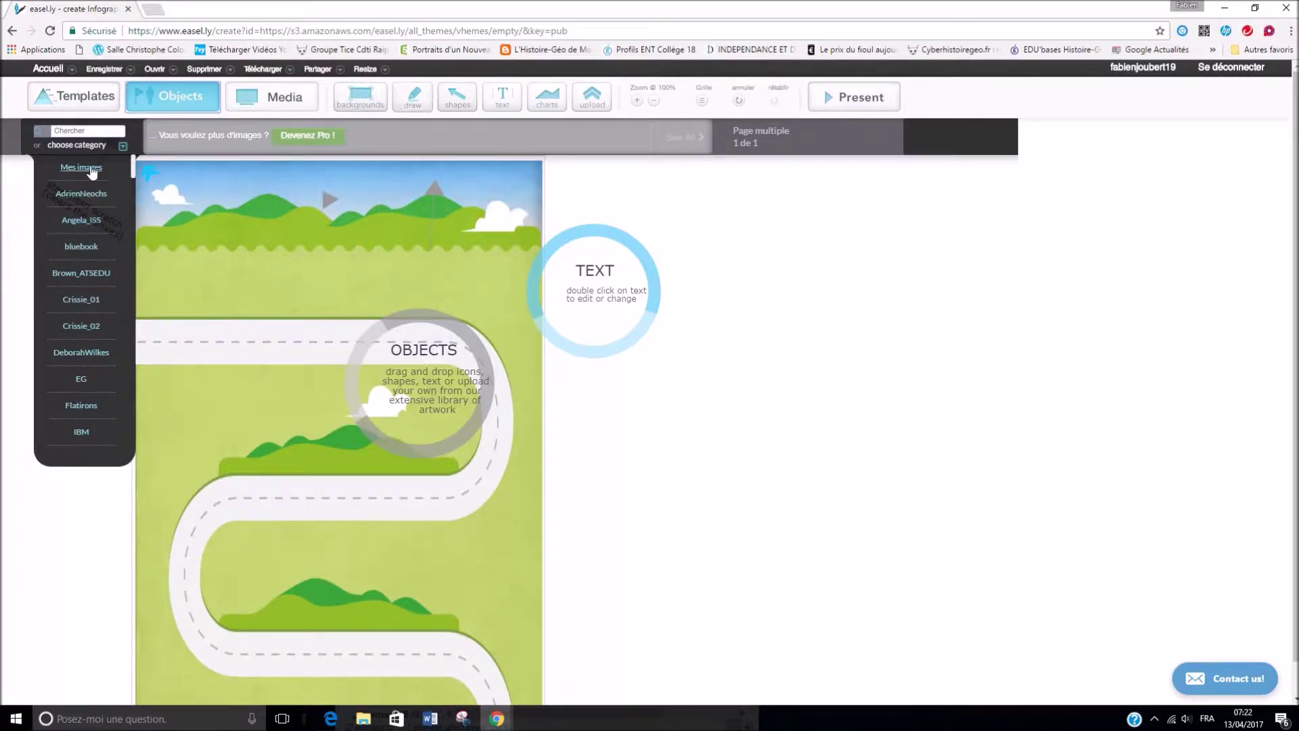
pyautogui.scroll(-8, 88, 392)
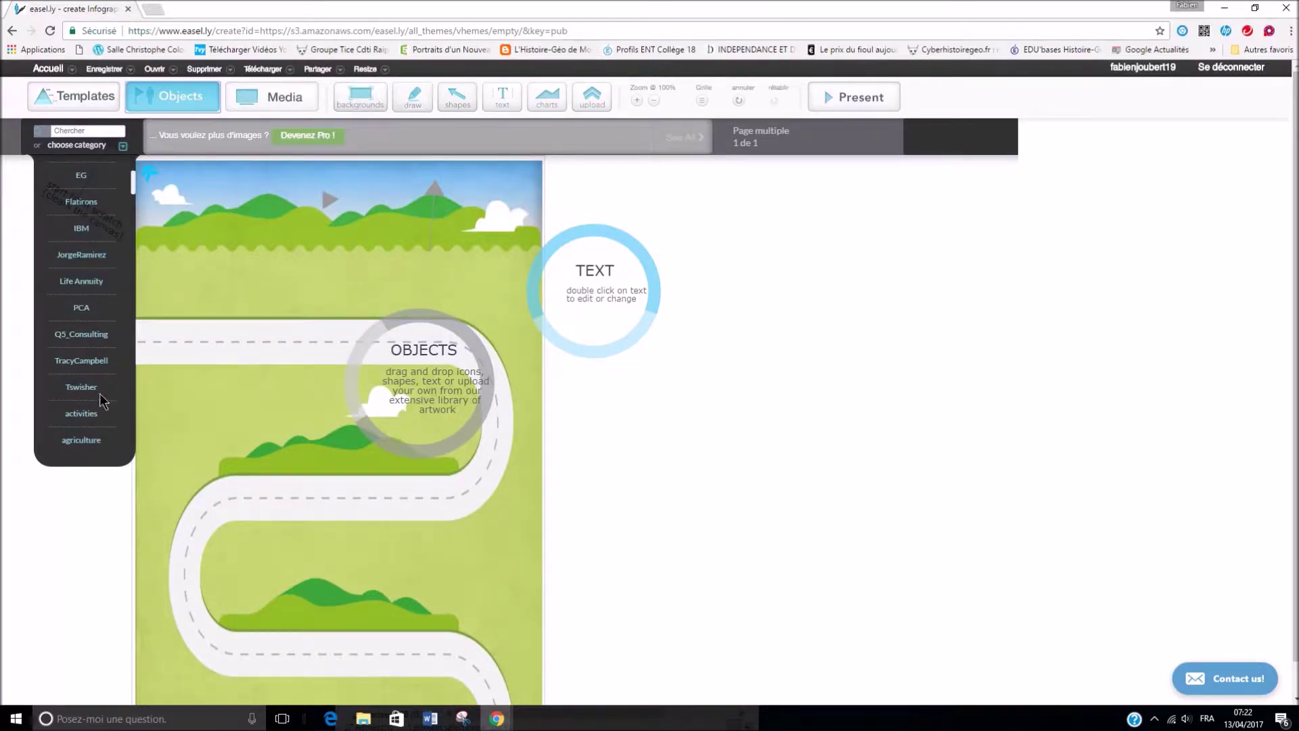
pyautogui.click(88, 359)
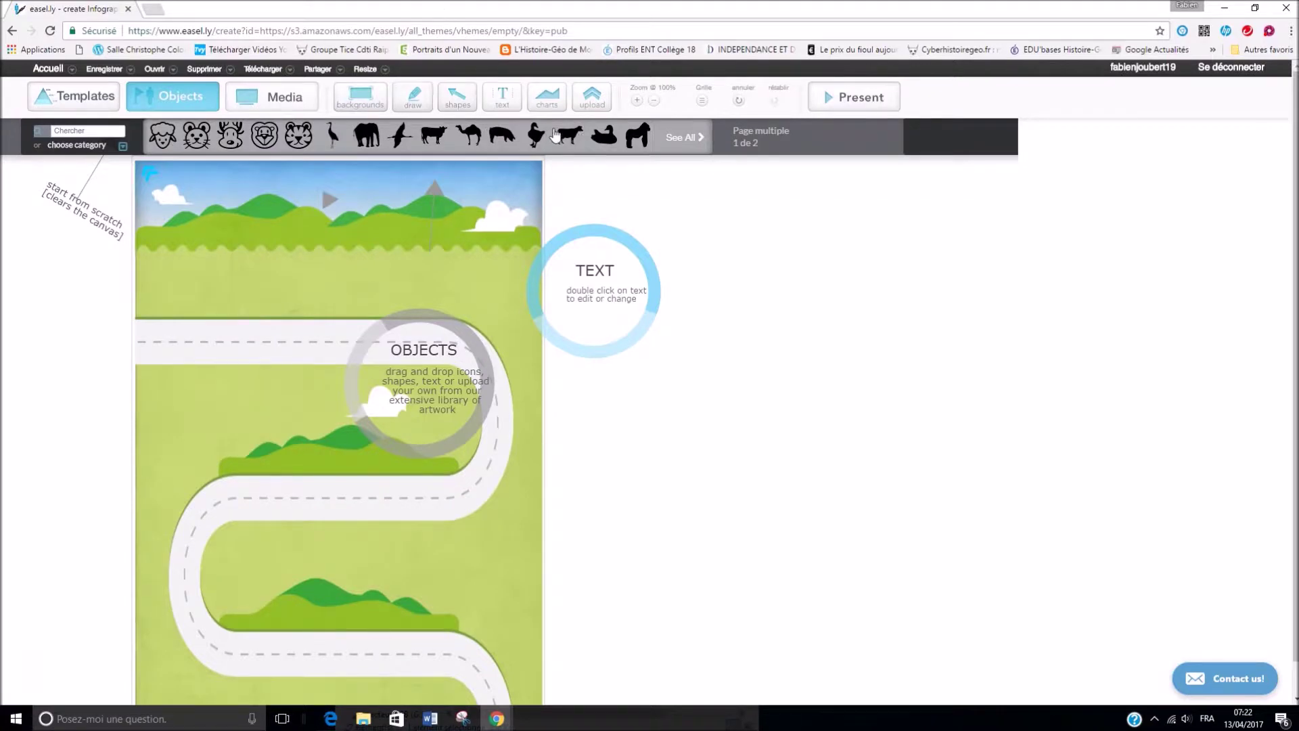
pyautogui.moveTo(236, 143); pyautogui.dragTo(245, 309)
pyautogui.moveTo(228, 394); pyautogui.dragTo(299, 460)
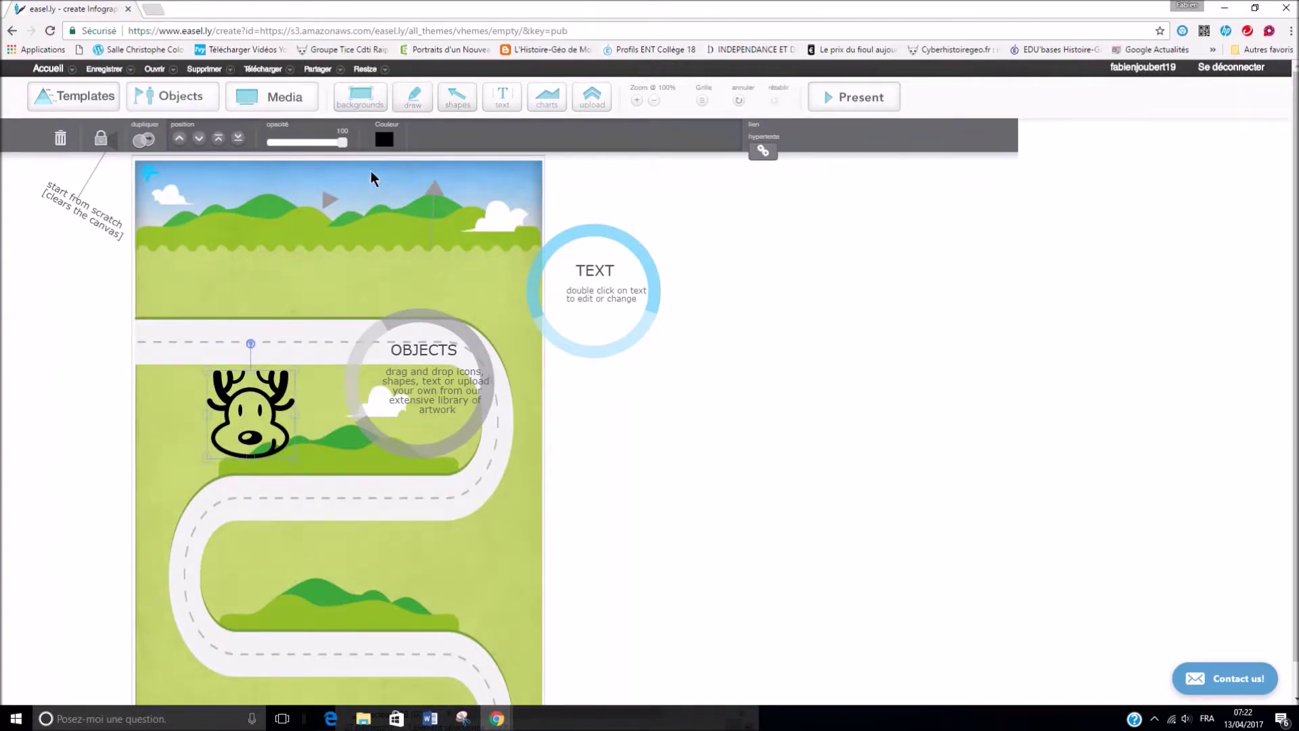
# Step: Try red as the reindeer head's colour and set it back to black
pyautogui.click(384, 140)
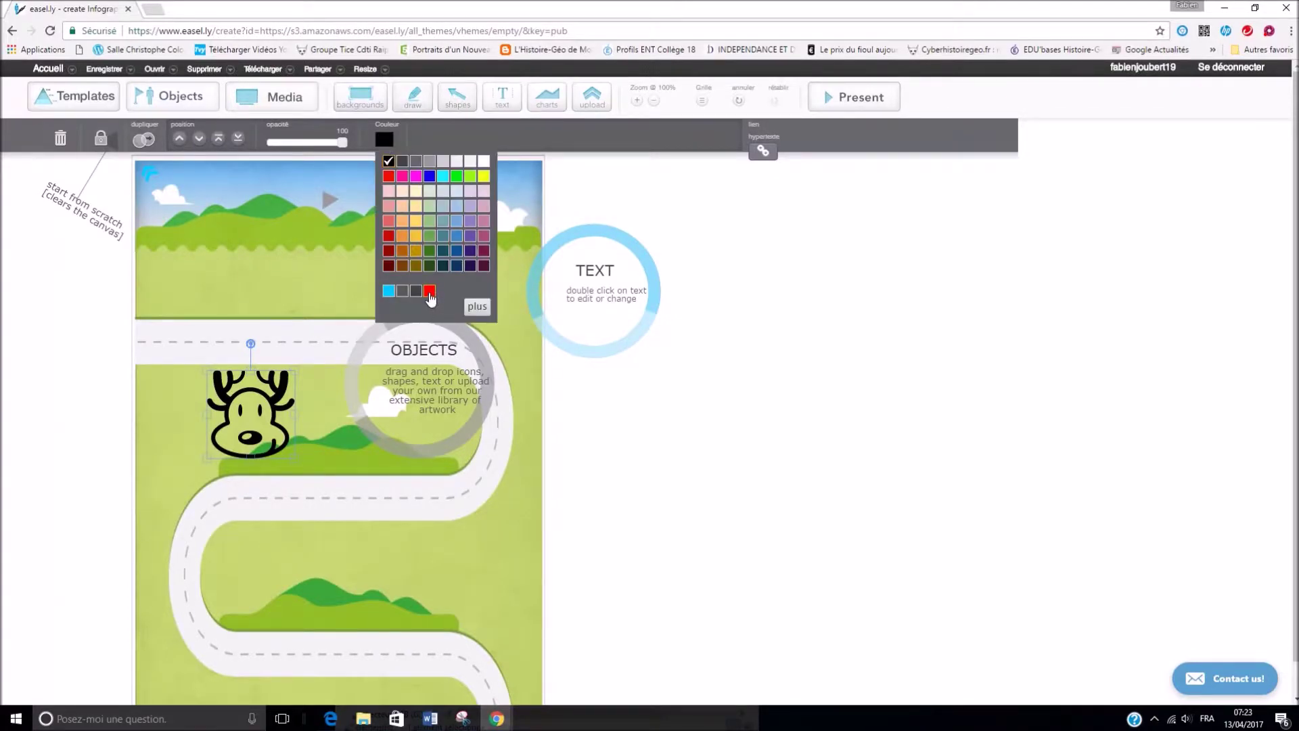
pyautogui.click(430, 291)
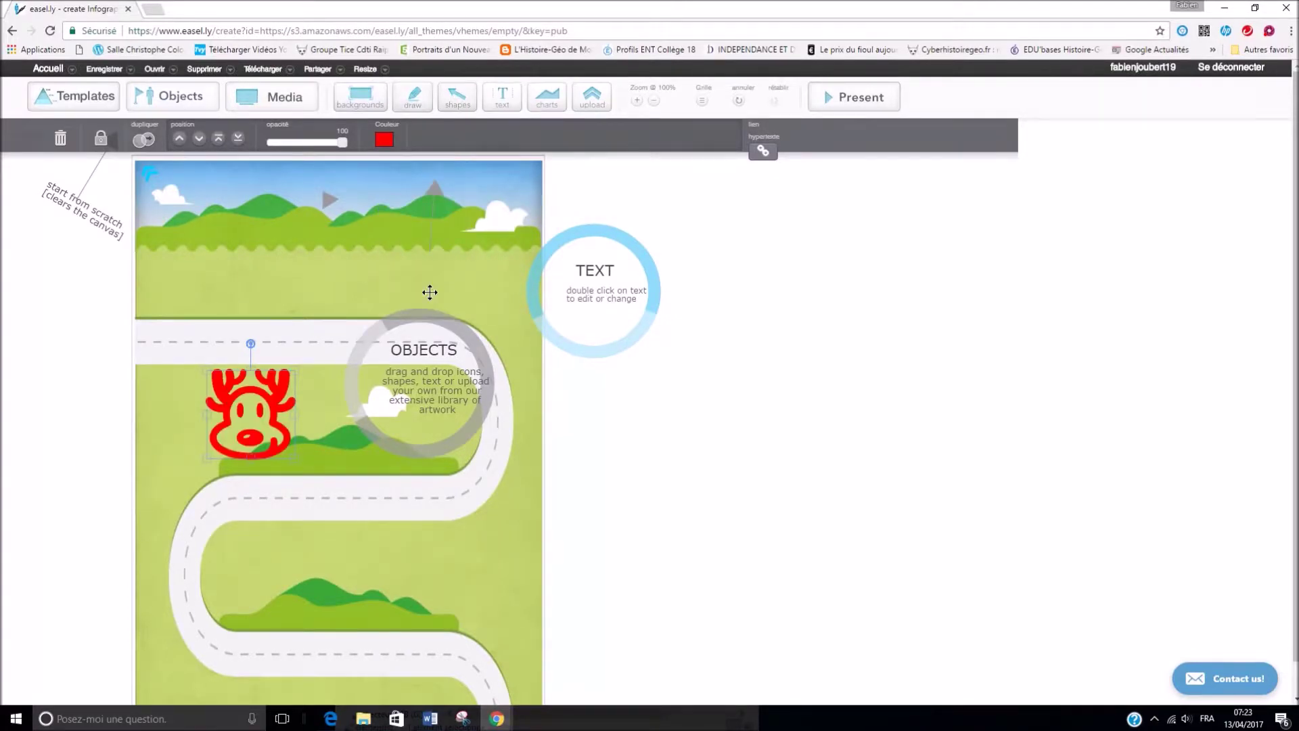
pyautogui.click(384, 142)
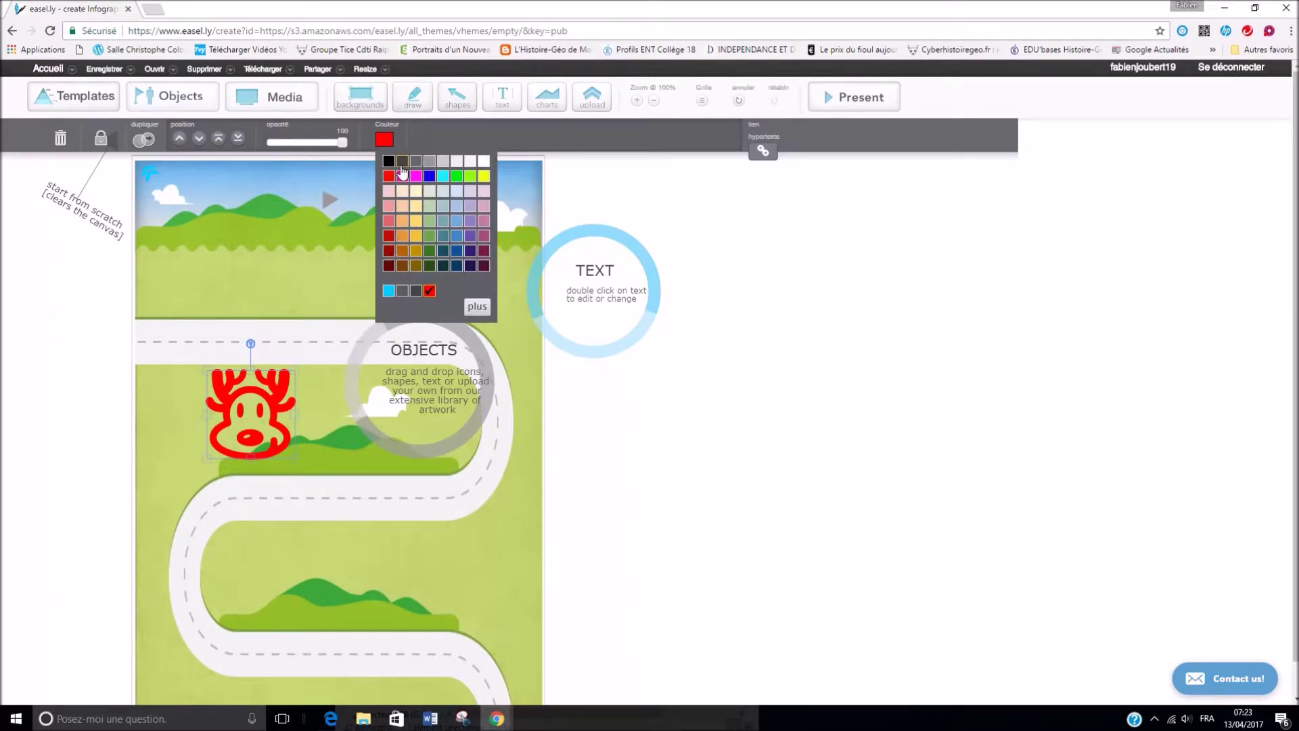
pyautogui.click(390, 163)
# Step: Set the reindeer head's opacity to 50, move it onto the OBJECTS circle and test its stacking order from back to front
pyautogui.moveTo(337, 144); pyautogui.dragTo(309, 143)
pyautogui.moveTo(267, 405); pyautogui.dragTo(393, 374)
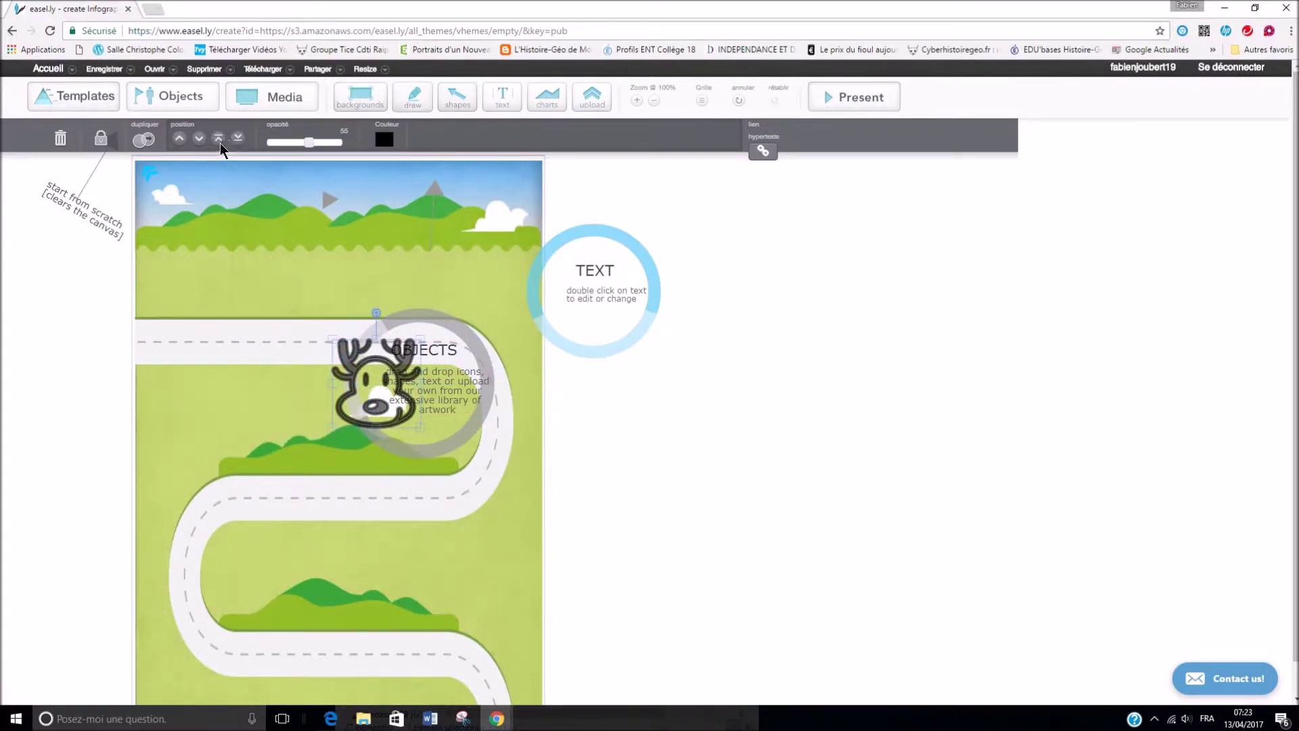
pyautogui.click(235, 143)
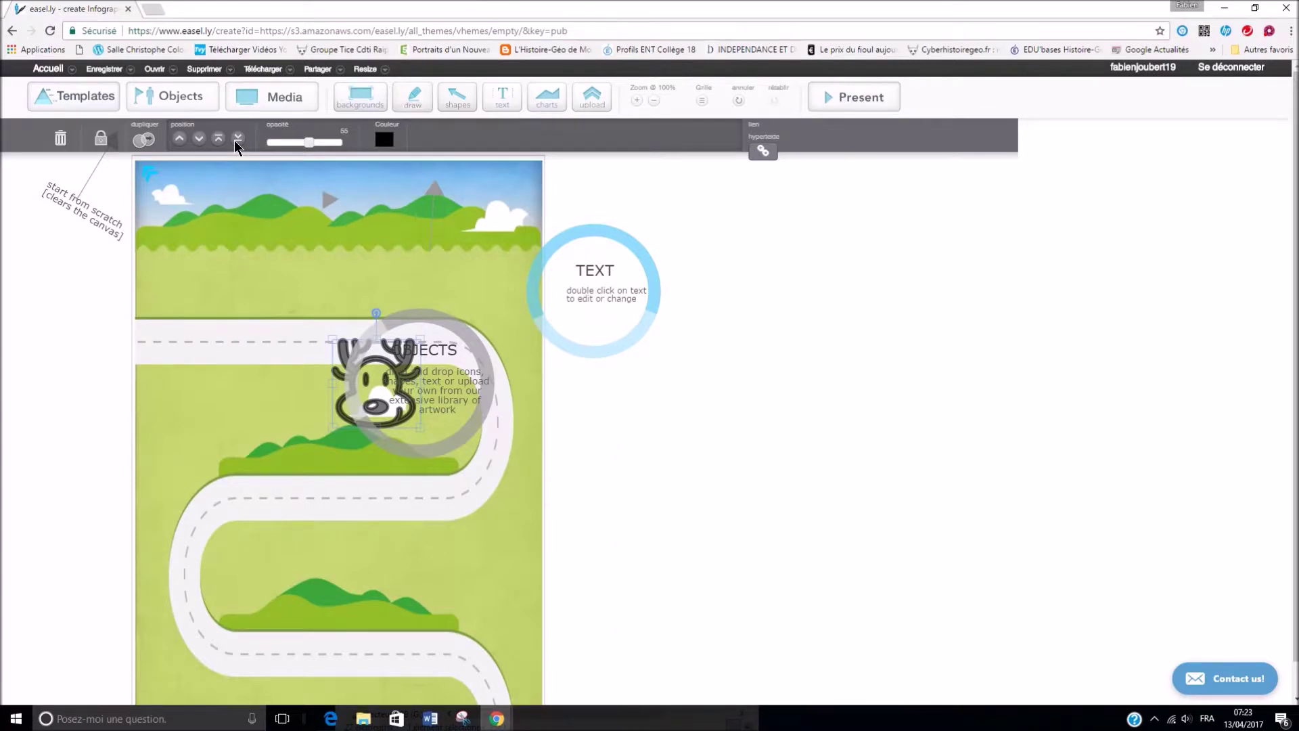
pyautogui.click(223, 144)
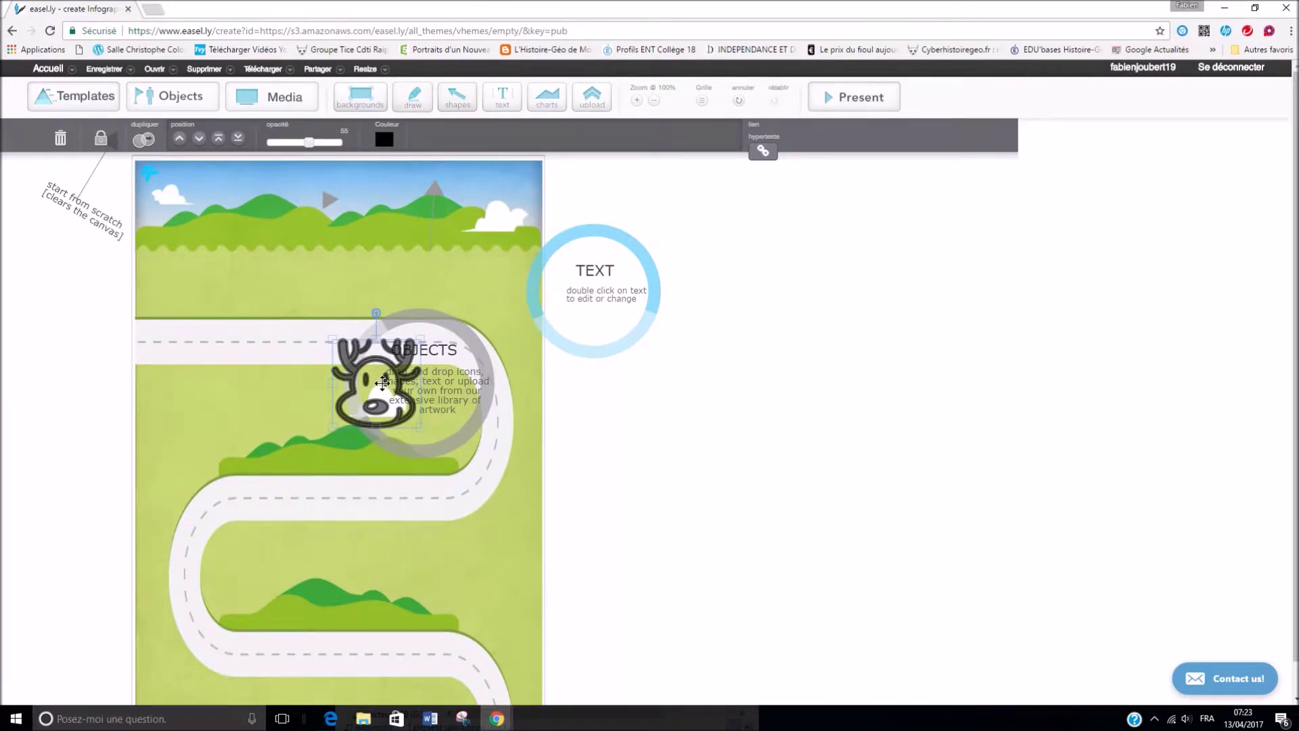
pyautogui.click(287, 378)
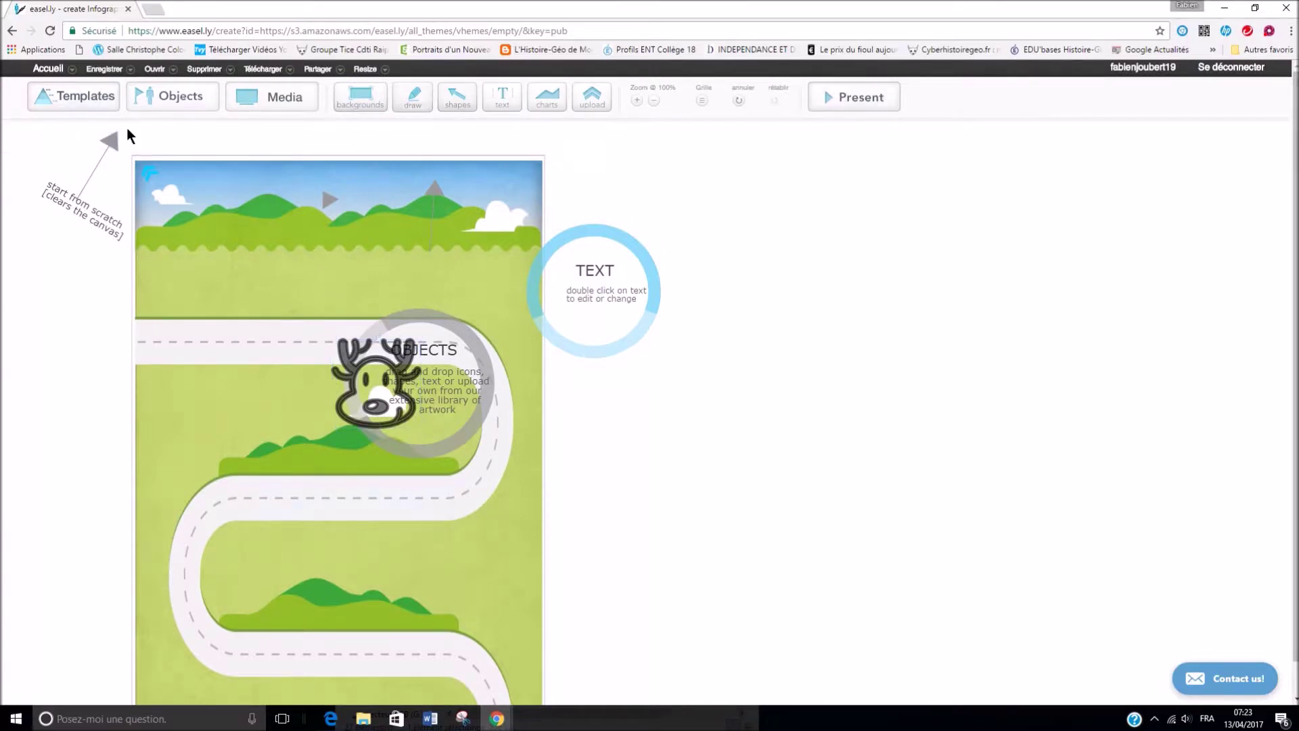
# Step: Add the green round airplane icon from the airport objects to the page just below the first stretch of road
pyautogui.click(163, 96)
pyautogui.click(115, 146)
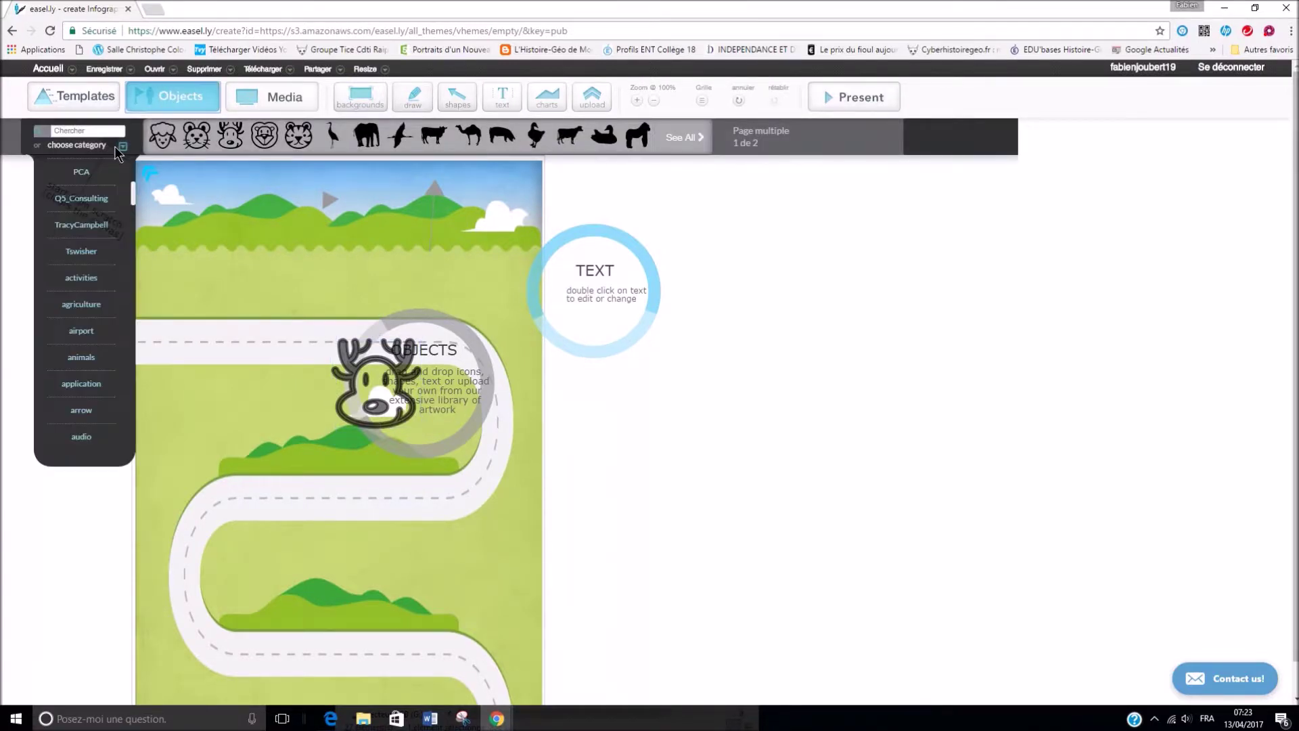
pyautogui.click(81, 383)
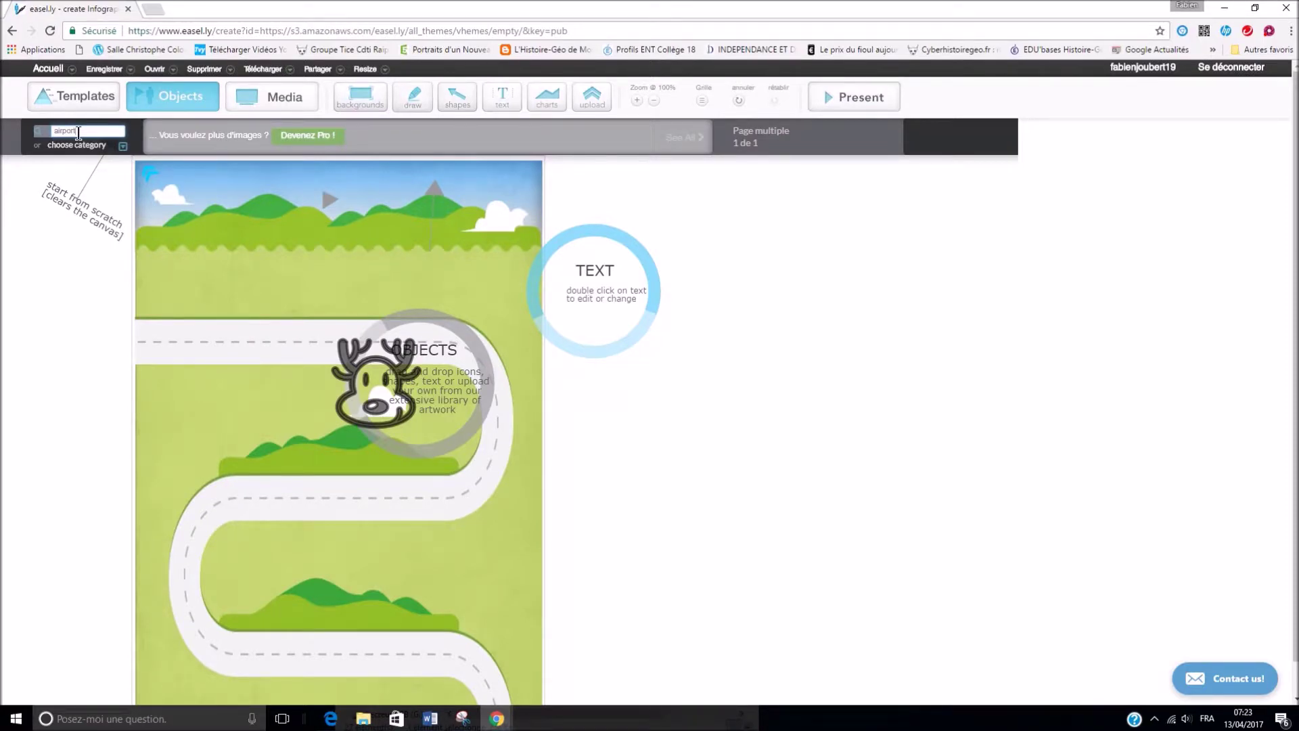
pyautogui.press('Return')
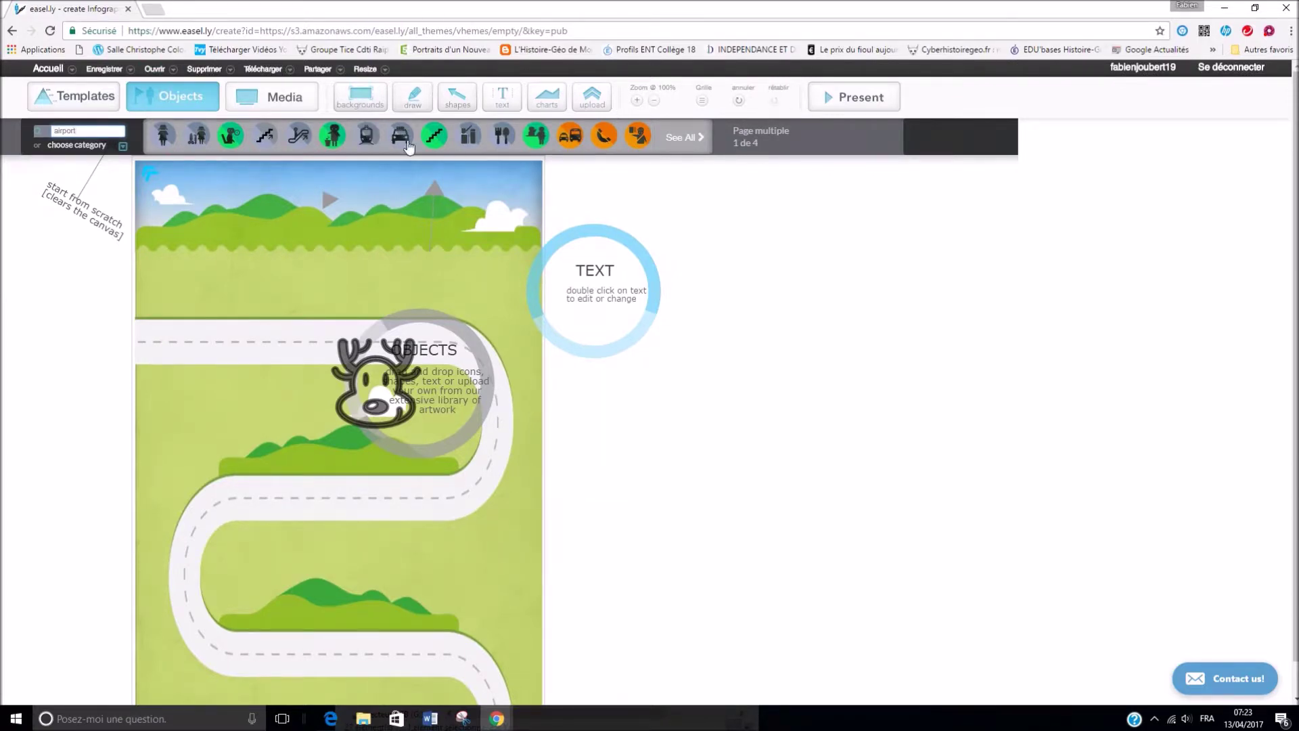
pyautogui.click(687, 148)
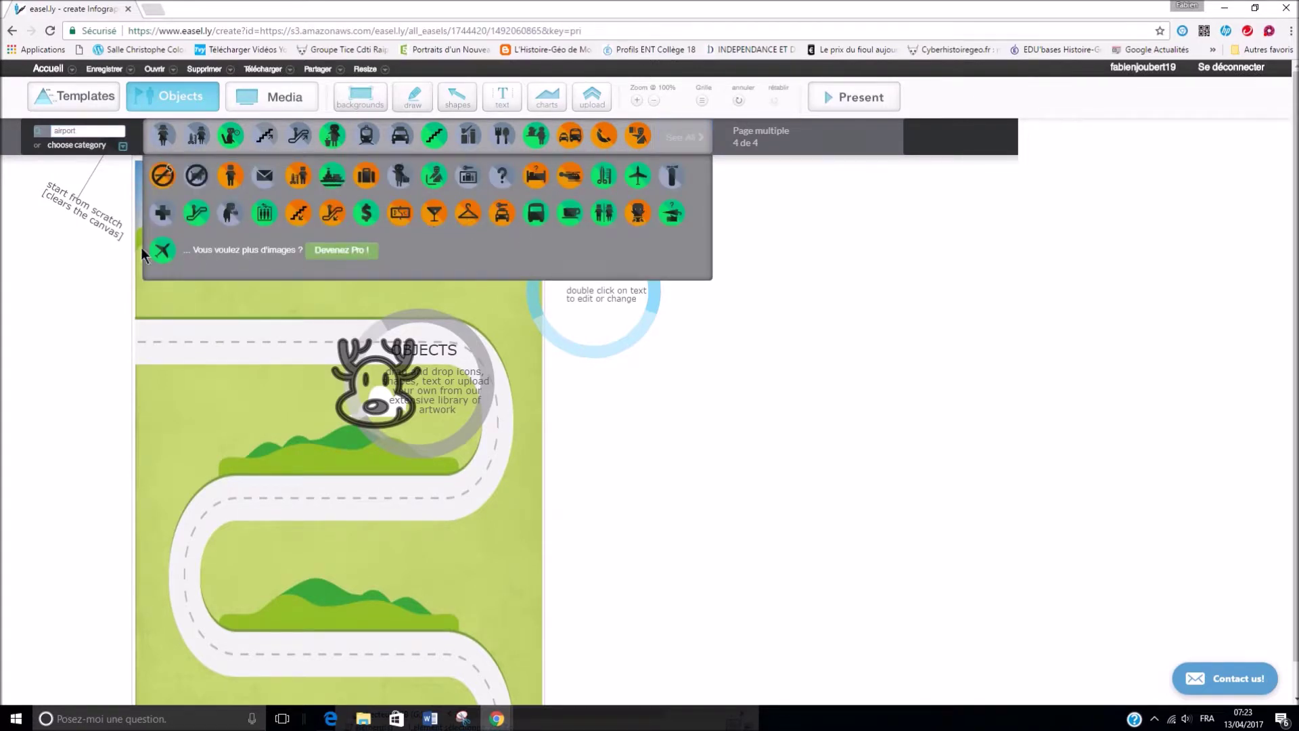
pyautogui.moveTo(163, 251); pyautogui.dragTo(175, 308)
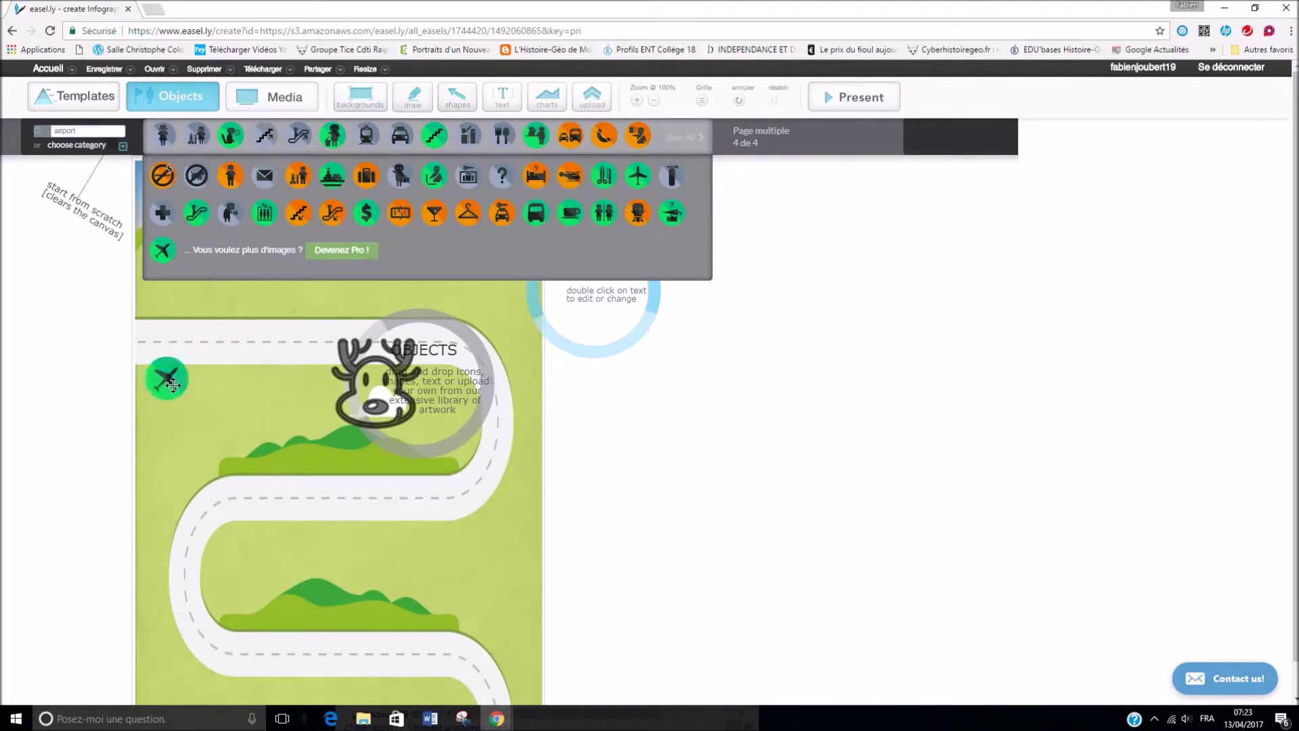
# Step: Enlarge the airplane icon, rotate it until the plane is horizontal and move it above the first stretch of road
pyautogui.click(221, 386)
pyautogui.moveTo(225, 390); pyautogui.dragTo(291, 452)
pyautogui.moveTo(238, 319); pyautogui.dragTo(293, 342)
pyautogui.moveTo(246, 396); pyautogui.dragTo(286, 289)
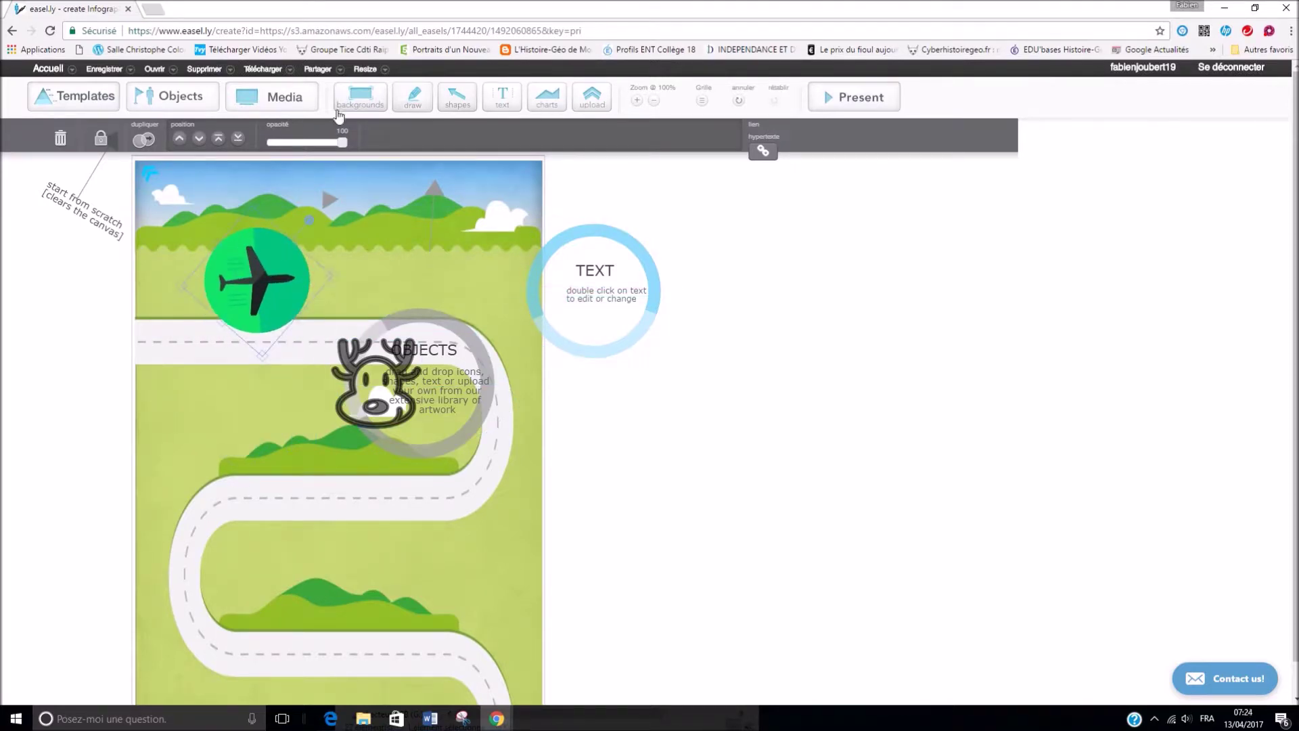
# Step: Draw a red arrow line sloping down across the first hill to the second stretch of road
pyautogui.click(409, 108)
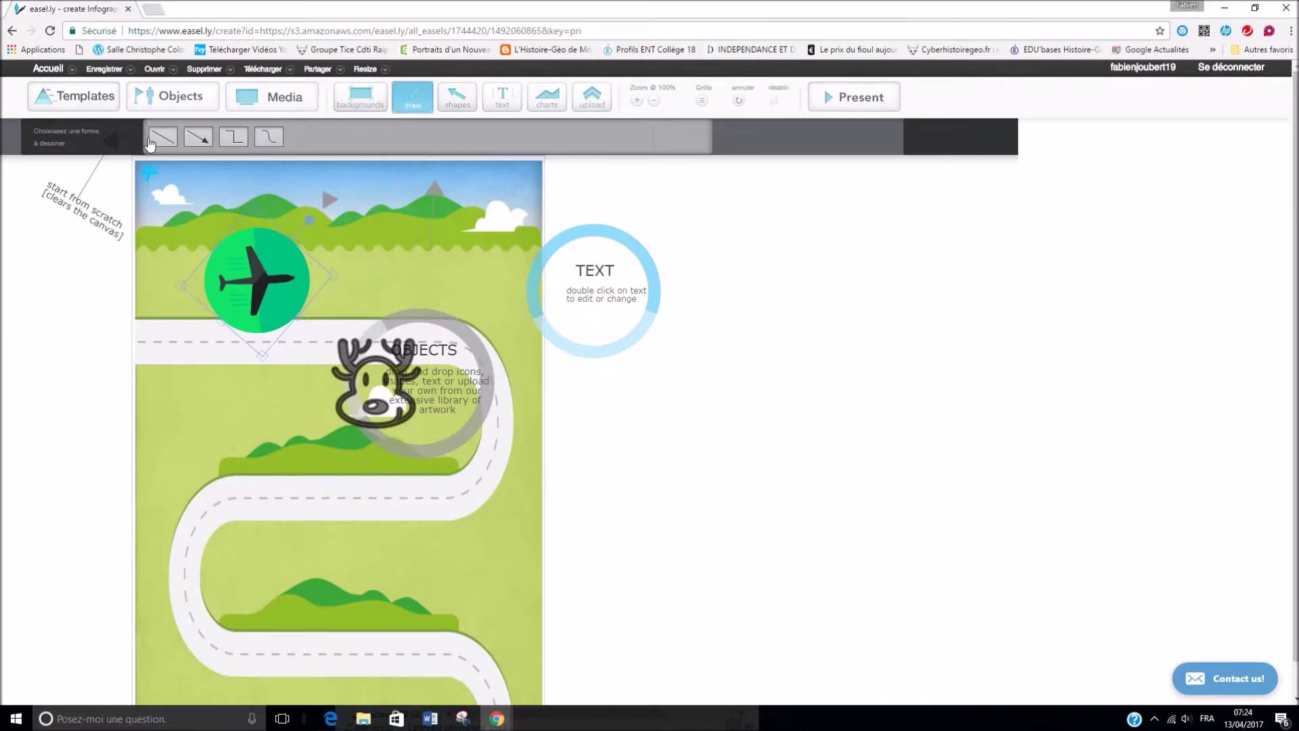
pyautogui.click(153, 369)
pyautogui.click(169, 139)
pyautogui.moveTo(165, 144); pyautogui.dragTo(175, 203)
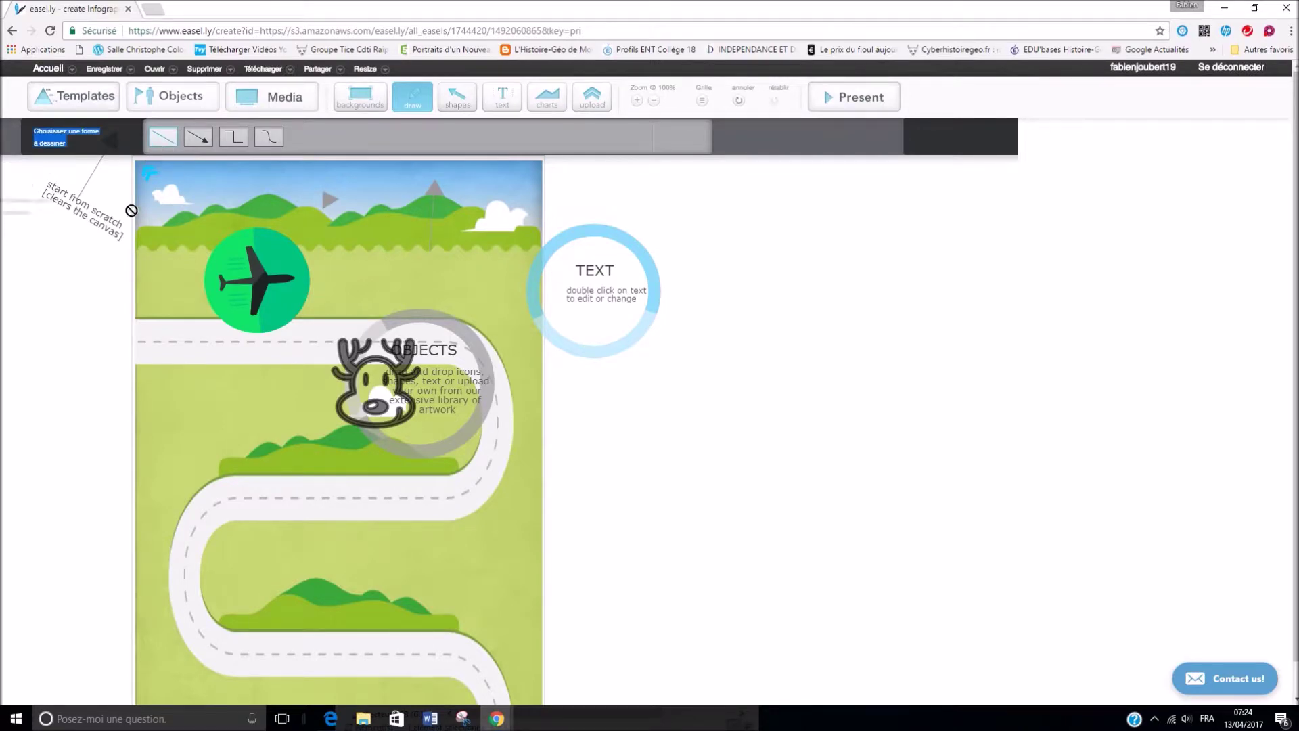
pyautogui.click(203, 138)
pyautogui.click(203, 138)
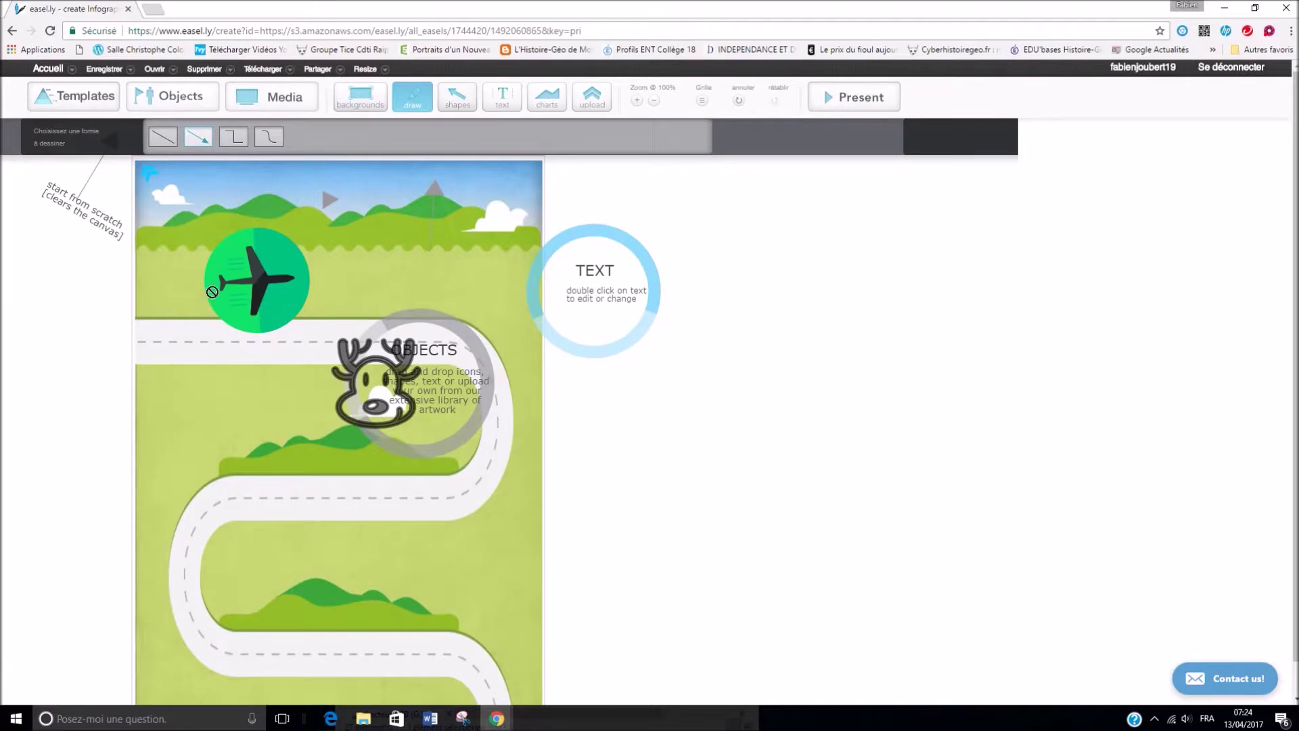
pyautogui.moveTo(298, 453); pyautogui.dragTo(341, 498)
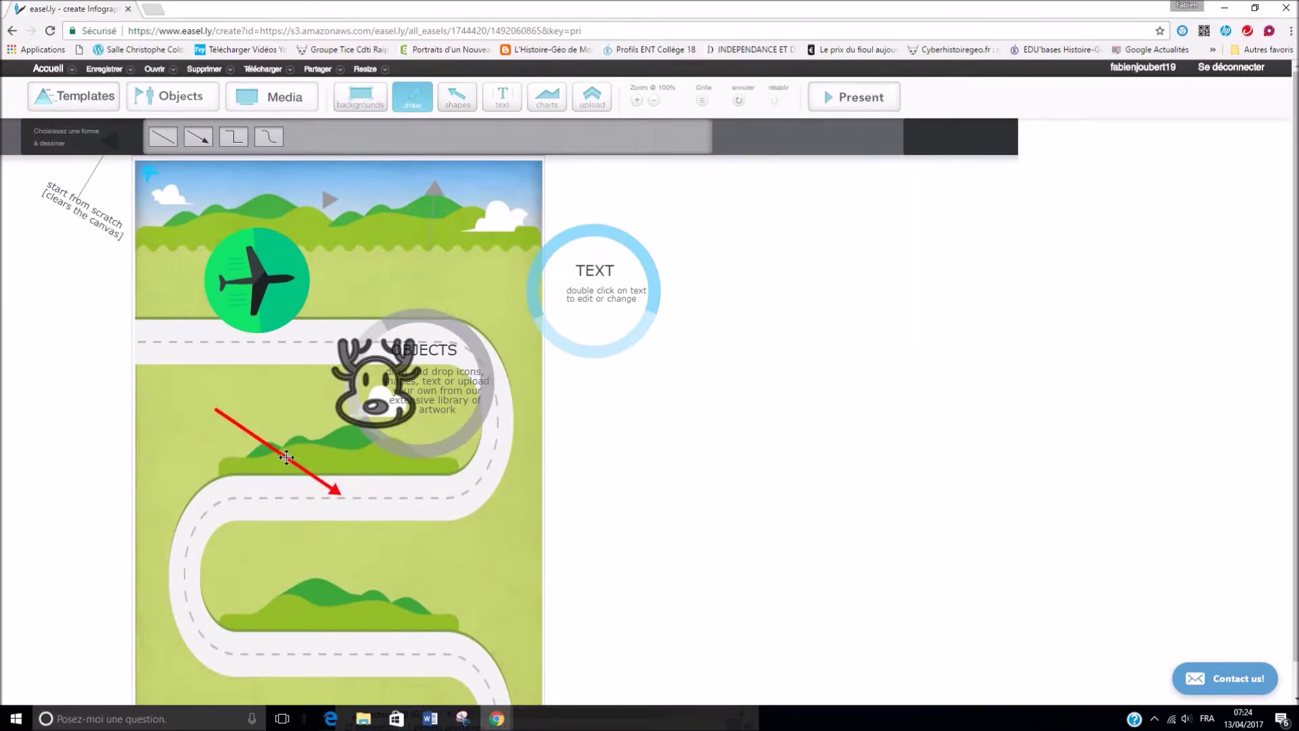
# Step: Draw a red elbow line across the airplane icon and a red curved line from the sky down through the OBJECTS circle
pyautogui.click(234, 136)
pyautogui.moveTo(328, 266)
pyautogui.mouseDown()
pyautogui.moveTo(327, 308)
pyautogui.moveTo(294, 352)
pyautogui.moveTo(176, 377)
pyautogui.mouseUp()
pyautogui.click(262, 138)
pyautogui.moveTo(378, 197)
pyautogui.mouseDown()
pyautogui.moveTo(458, 287)
pyautogui.moveTo(476, 467)
pyautogui.mouseUp()
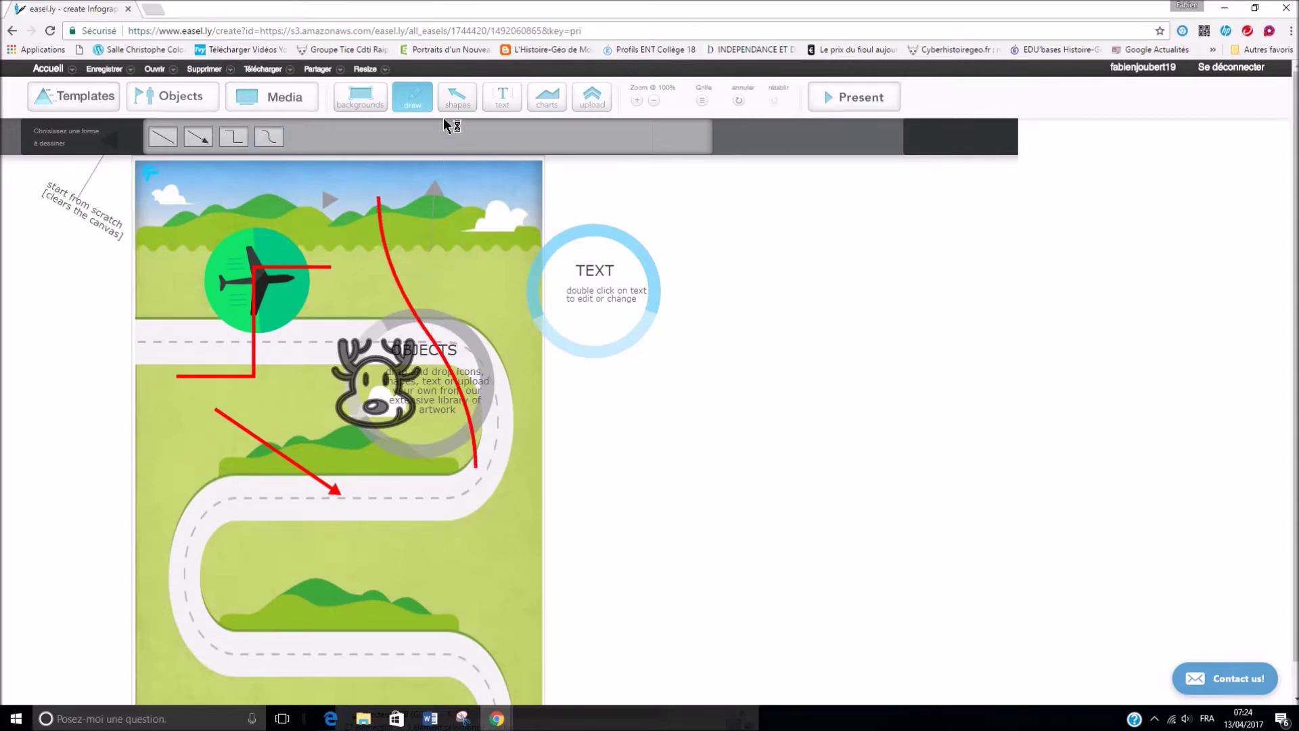
# Step: Add a large circular arrow shape beside the airplane and a black cloud speech bubble below the second stretch of road, enlarged
pyautogui.click(457, 98)
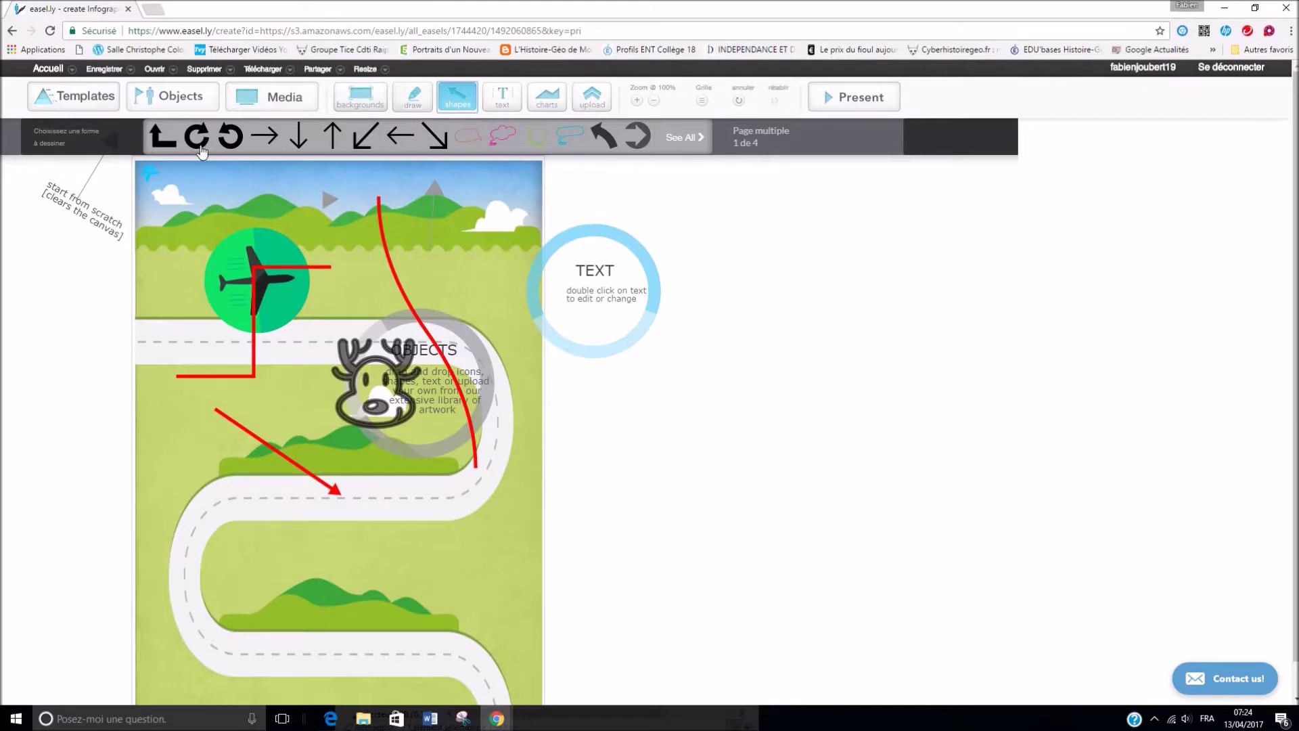
pyautogui.click(684, 137)
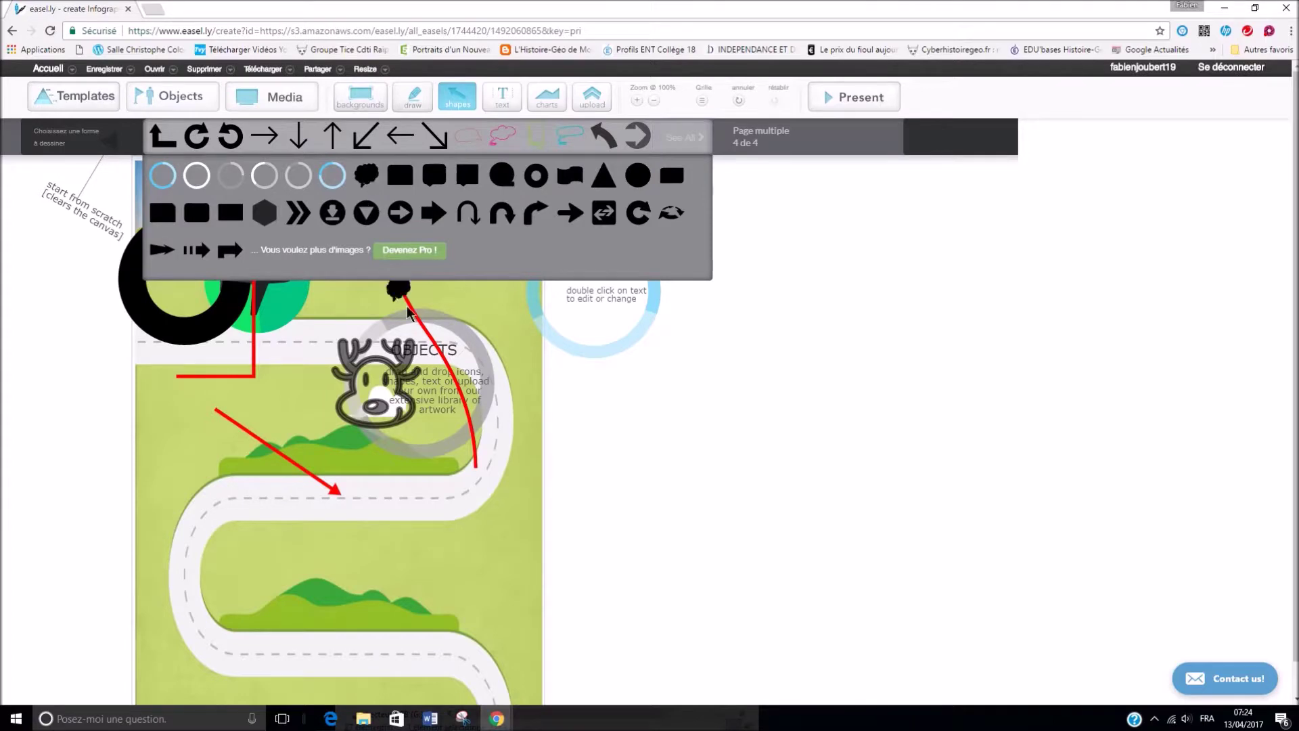
pyautogui.moveTo(370, 181); pyautogui.dragTo(466, 612)
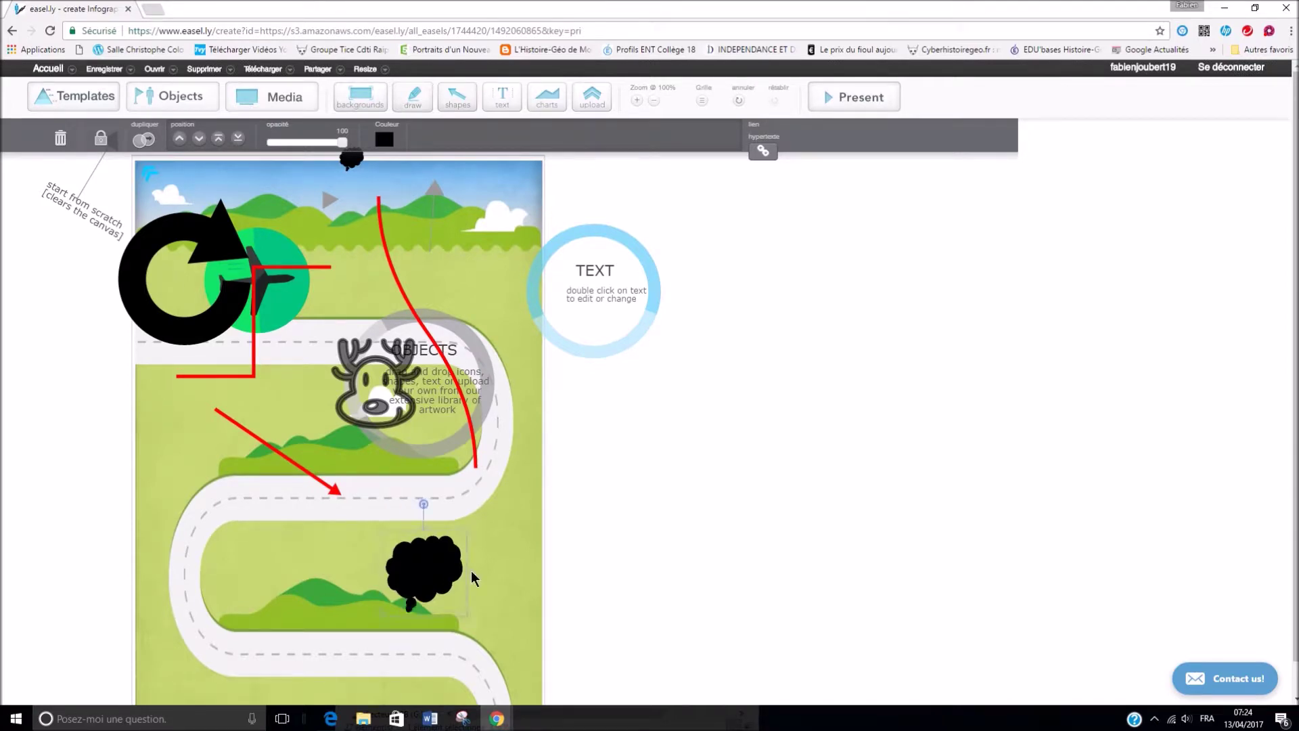
# Step: Add a body text block beside the first hill and append "sadsadad" to its placeholder text
pyautogui.click(504, 101)
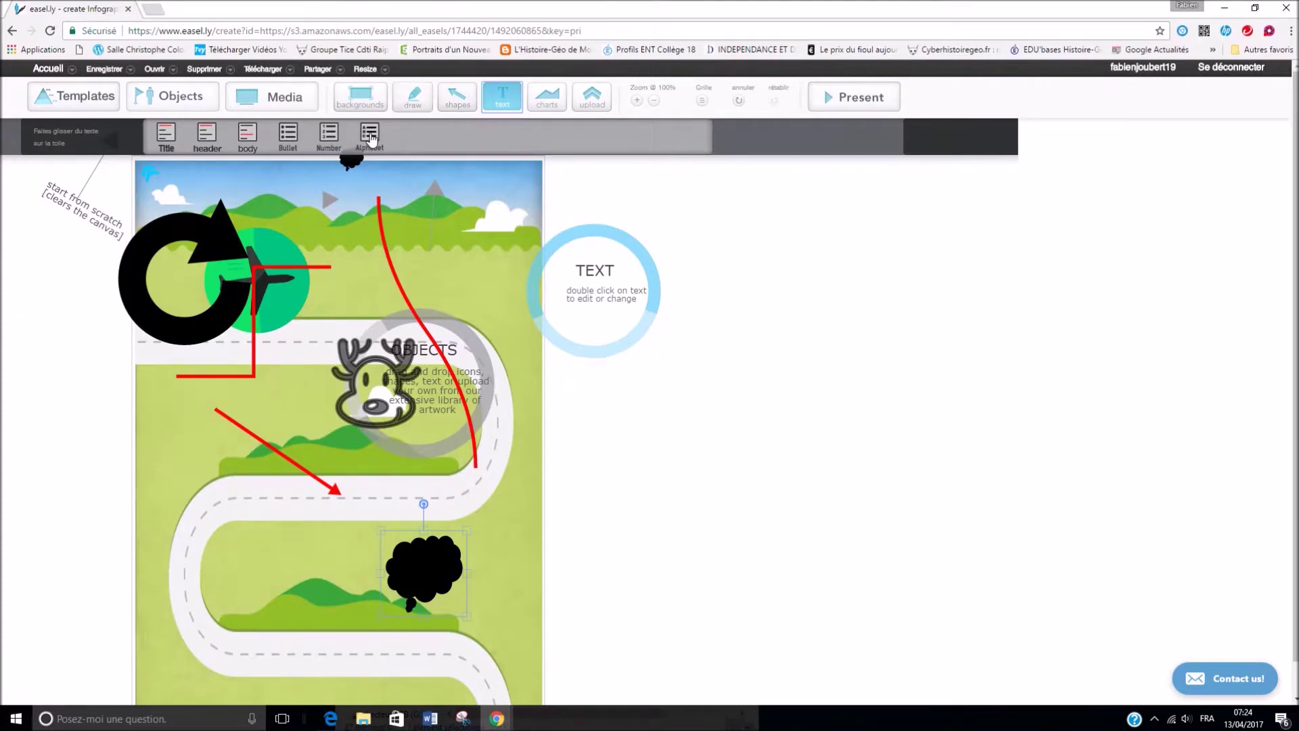
pyautogui.moveTo(248, 135); pyautogui.dragTo(201, 468)
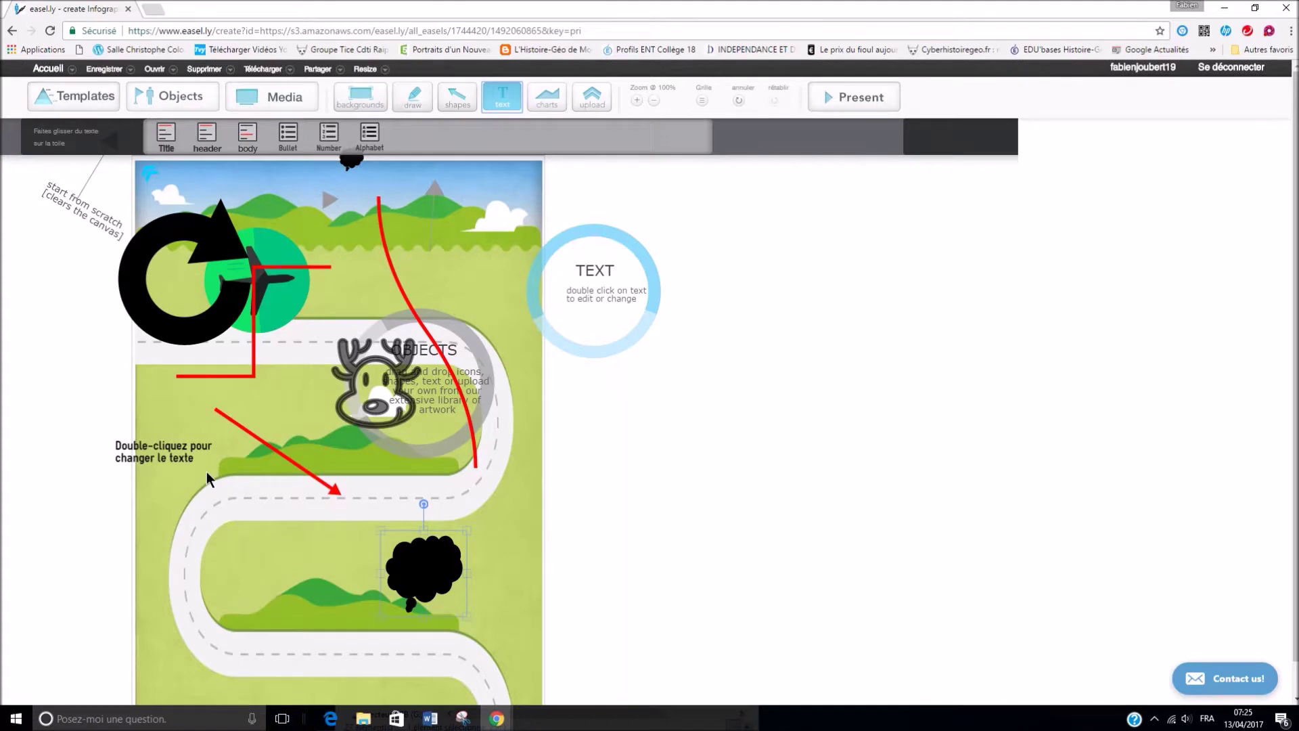
pyautogui.doubleClick(174, 459)
pyautogui.write('sadsadada')
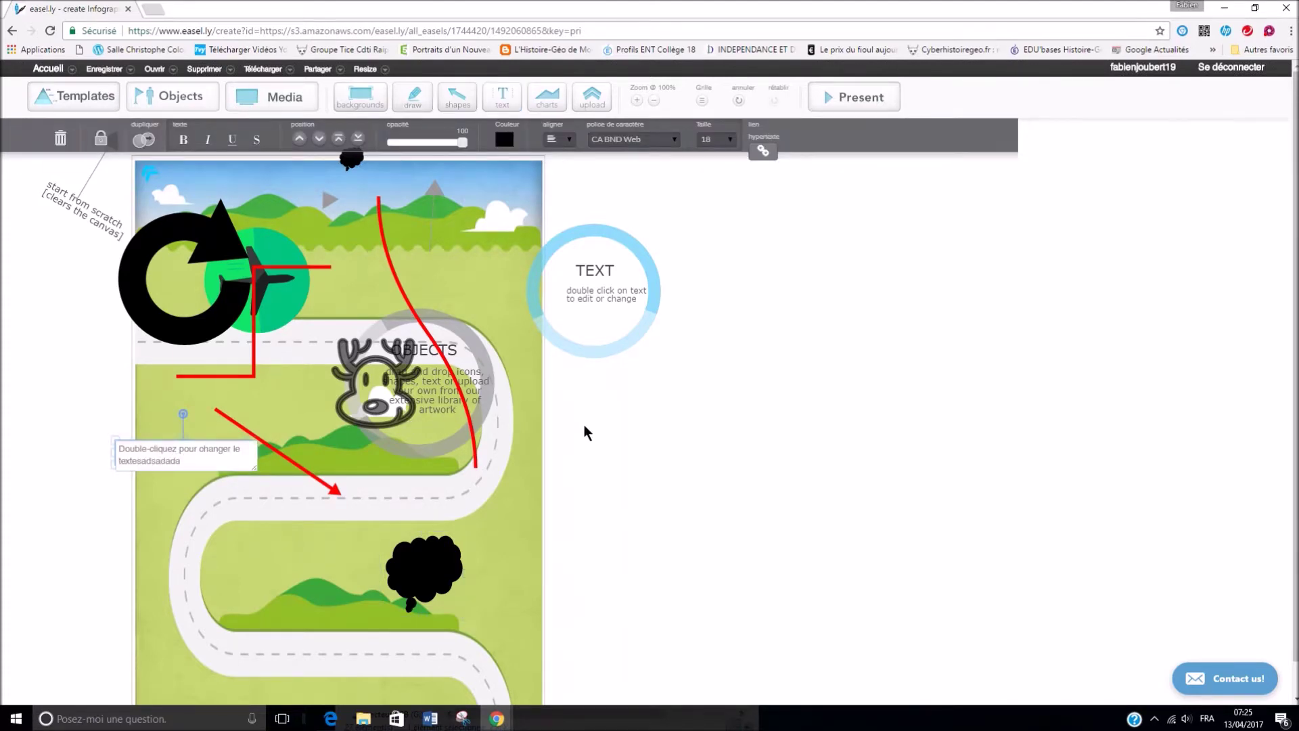
pyautogui.click(604, 432)
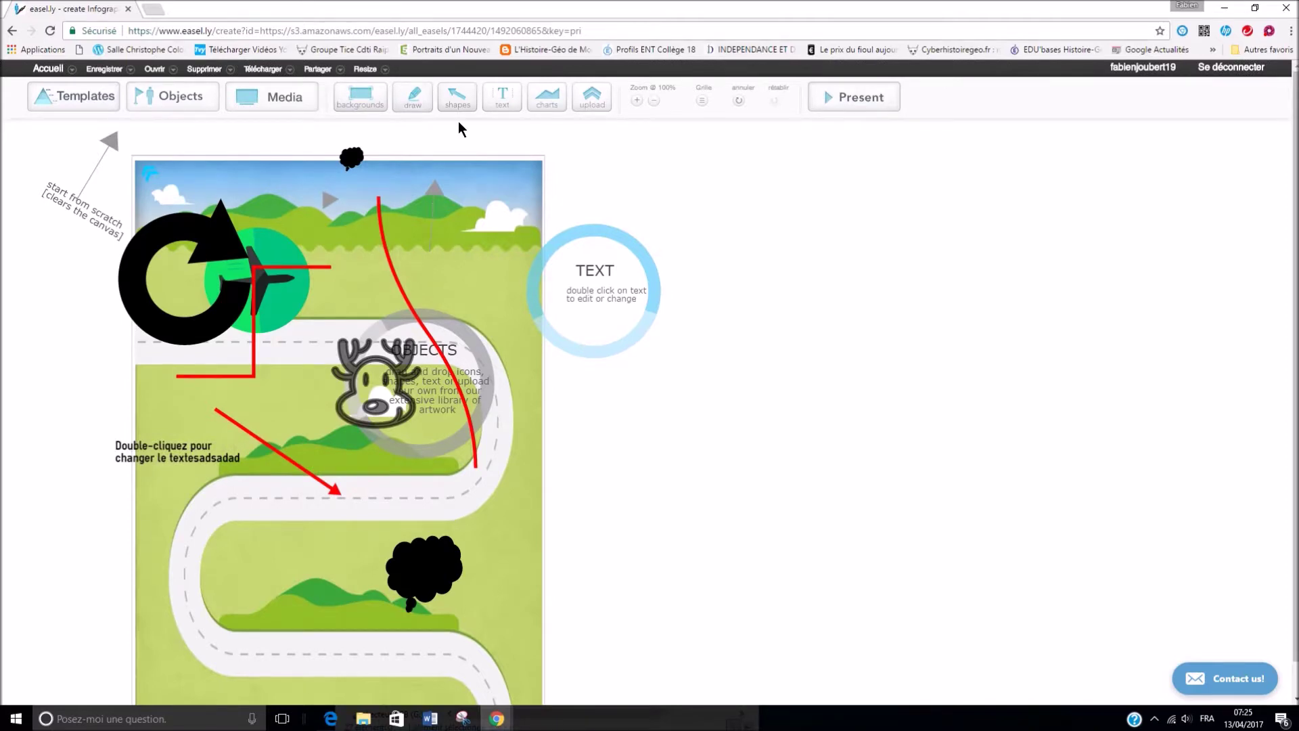
# Step: Place a line chart over the road's second bend, view its data editor and close it without saving
pyautogui.click(548, 101)
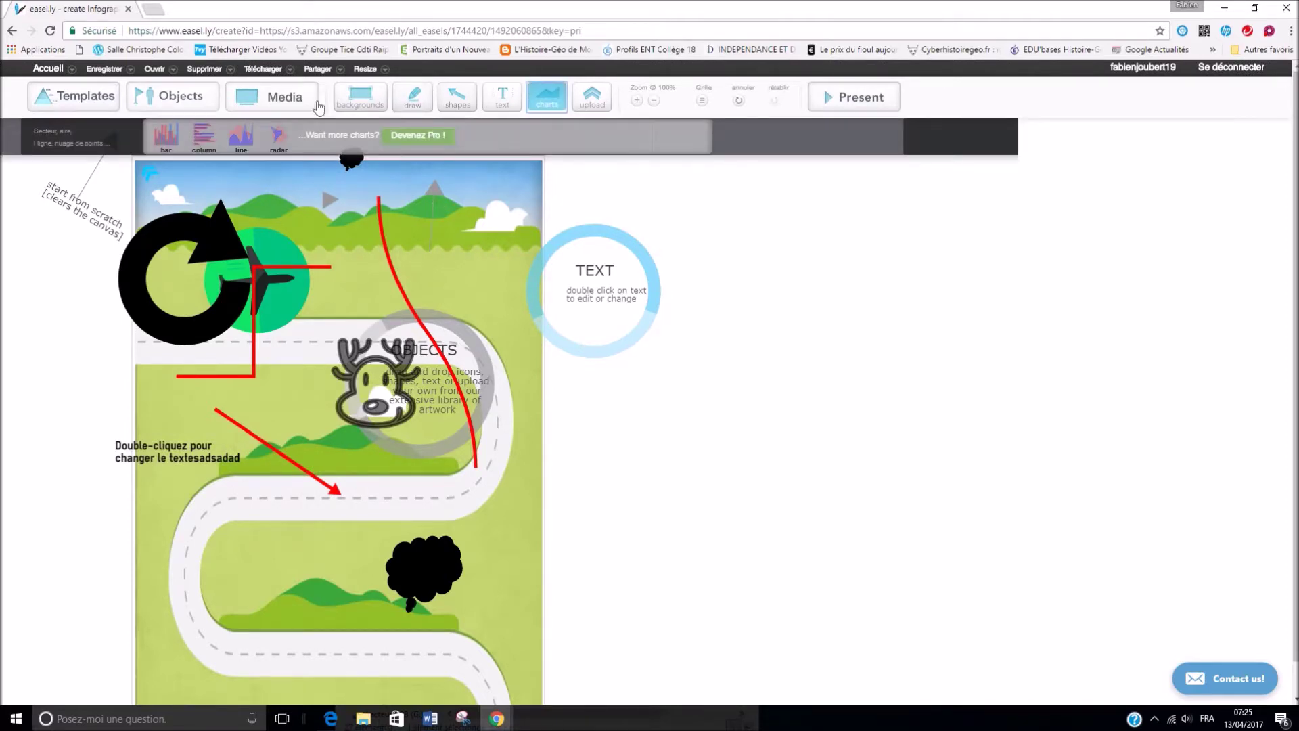
pyautogui.moveTo(242, 144); pyautogui.dragTo(230, 582)
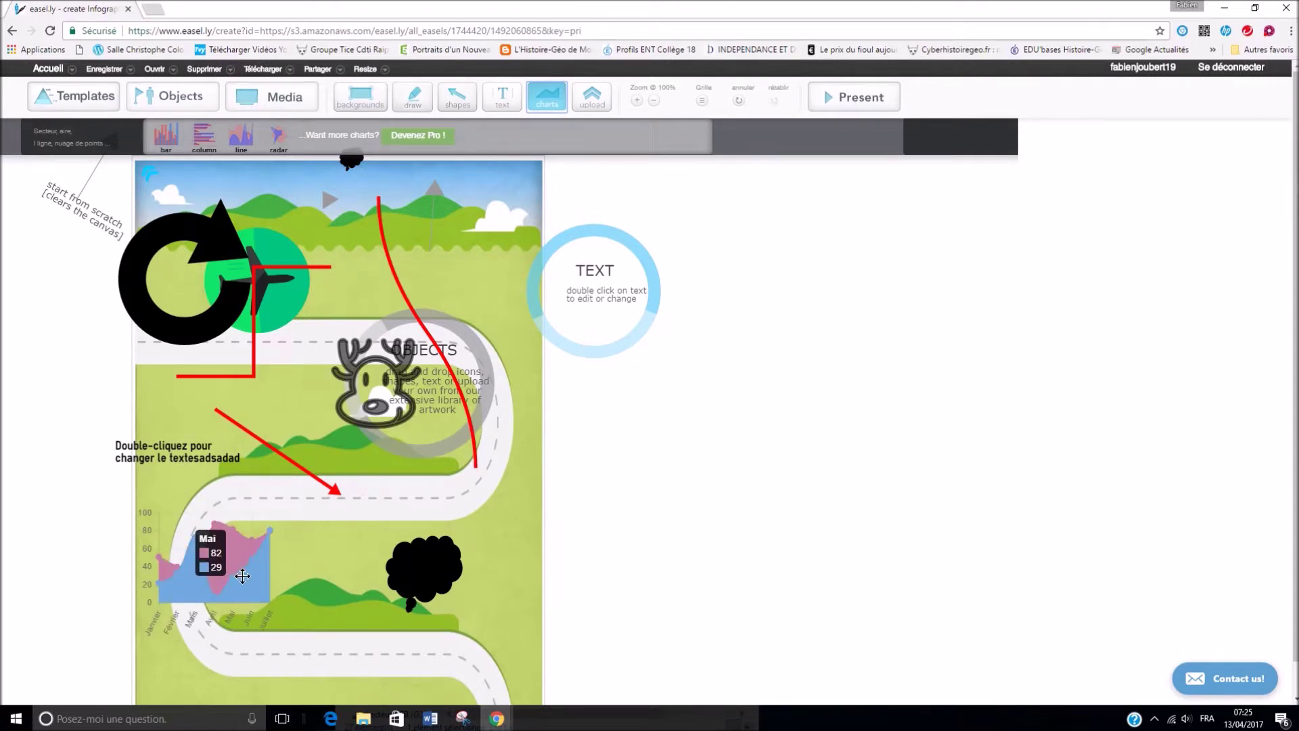
pyautogui.doubleClick(242, 576)
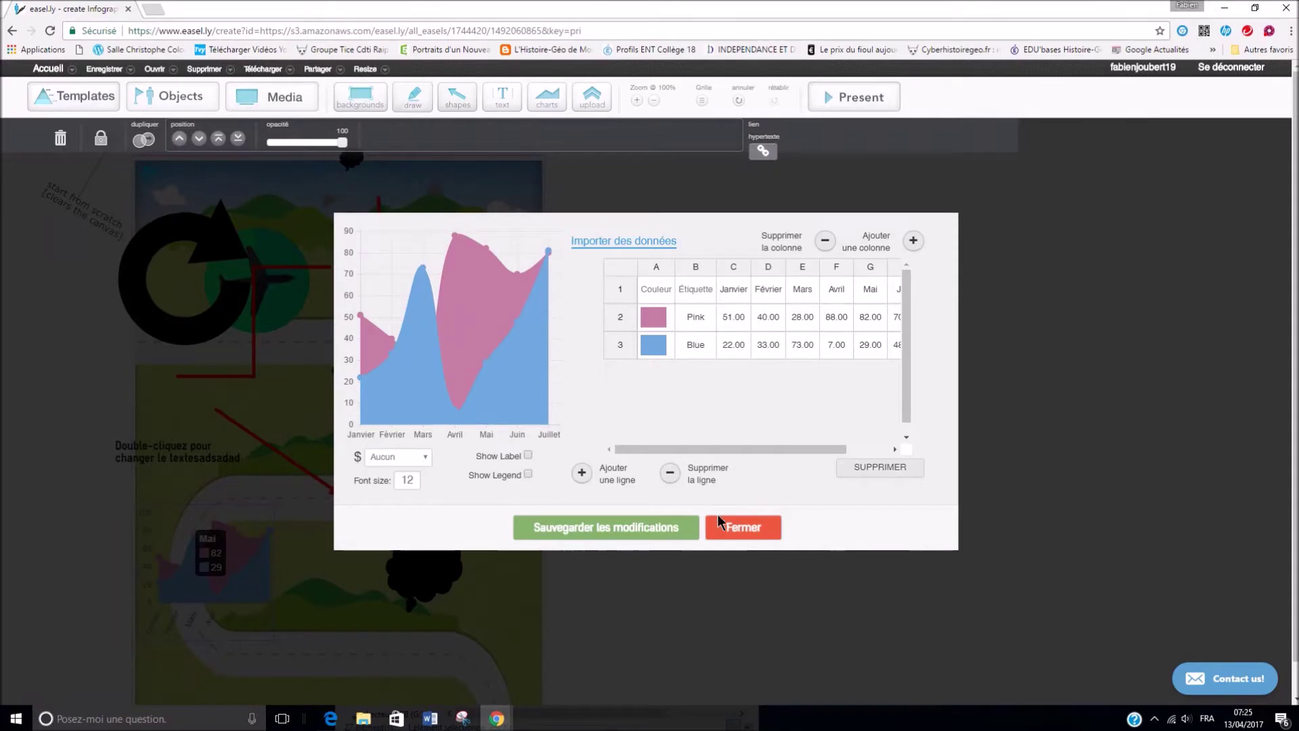
pyautogui.click(745, 529)
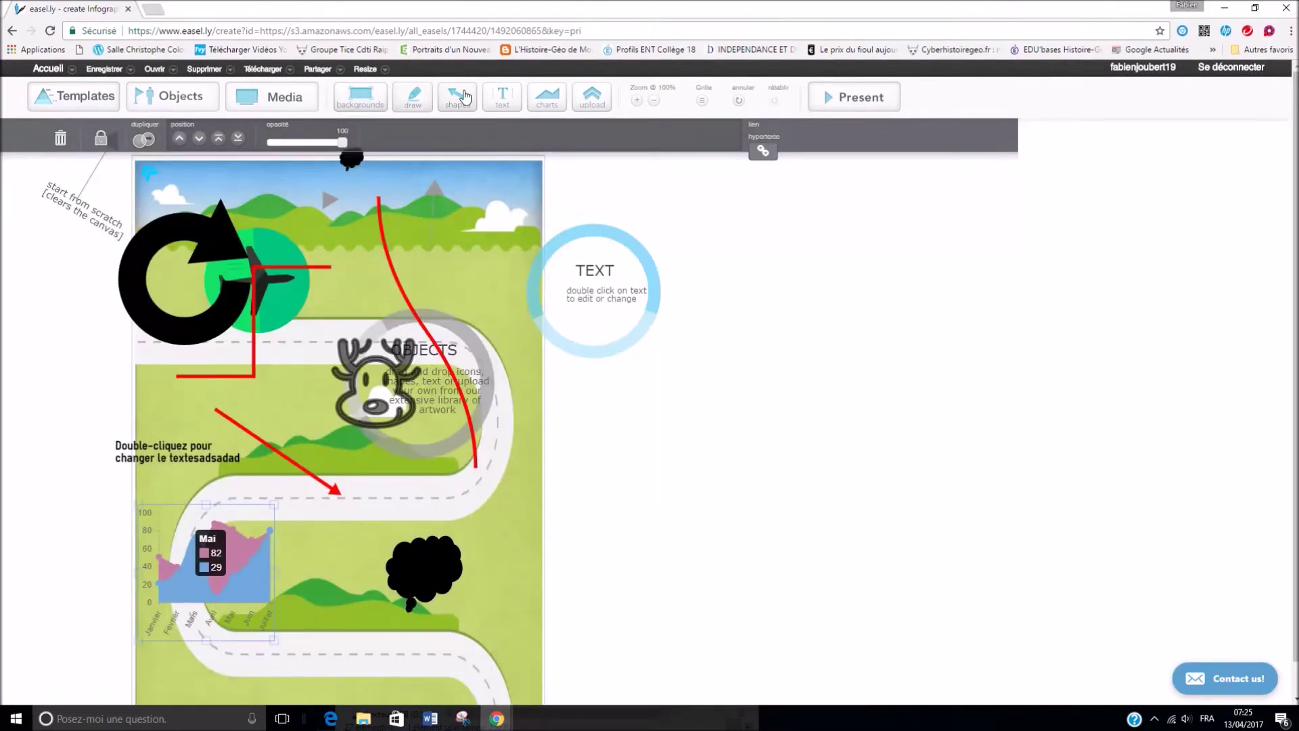
# Step: Upload the photo 20170220_112327.jpg from the Voyage Ang Somme 2016 2017 folder to the infographic
pyautogui.click(599, 107)
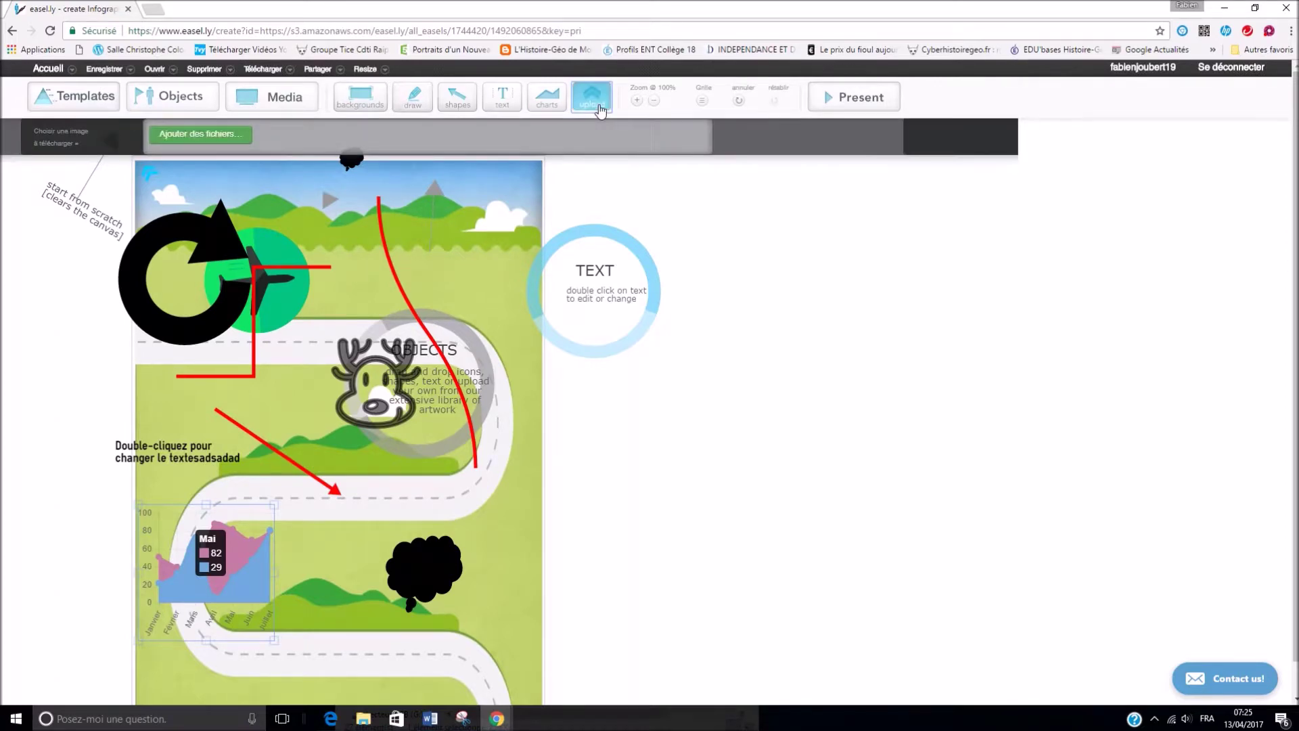
pyautogui.click(211, 132)
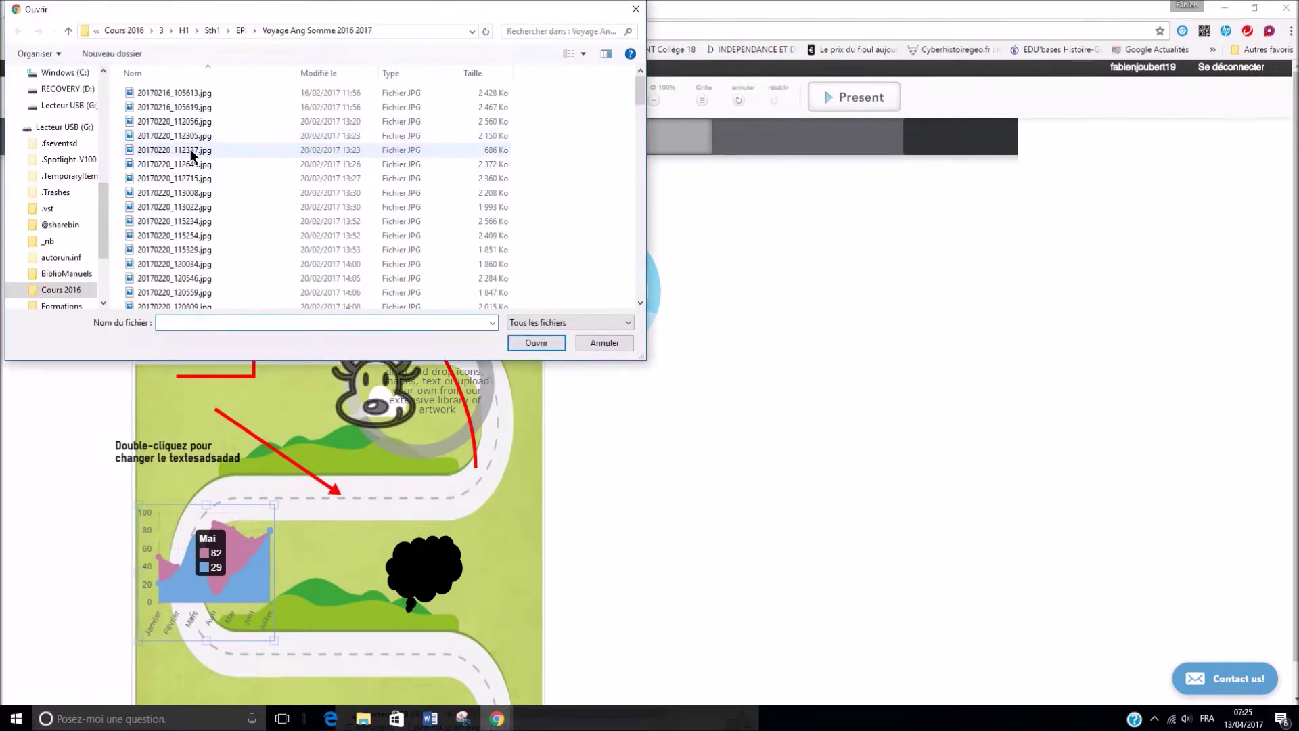
pyautogui.click(189, 149)
pyautogui.click(536, 343)
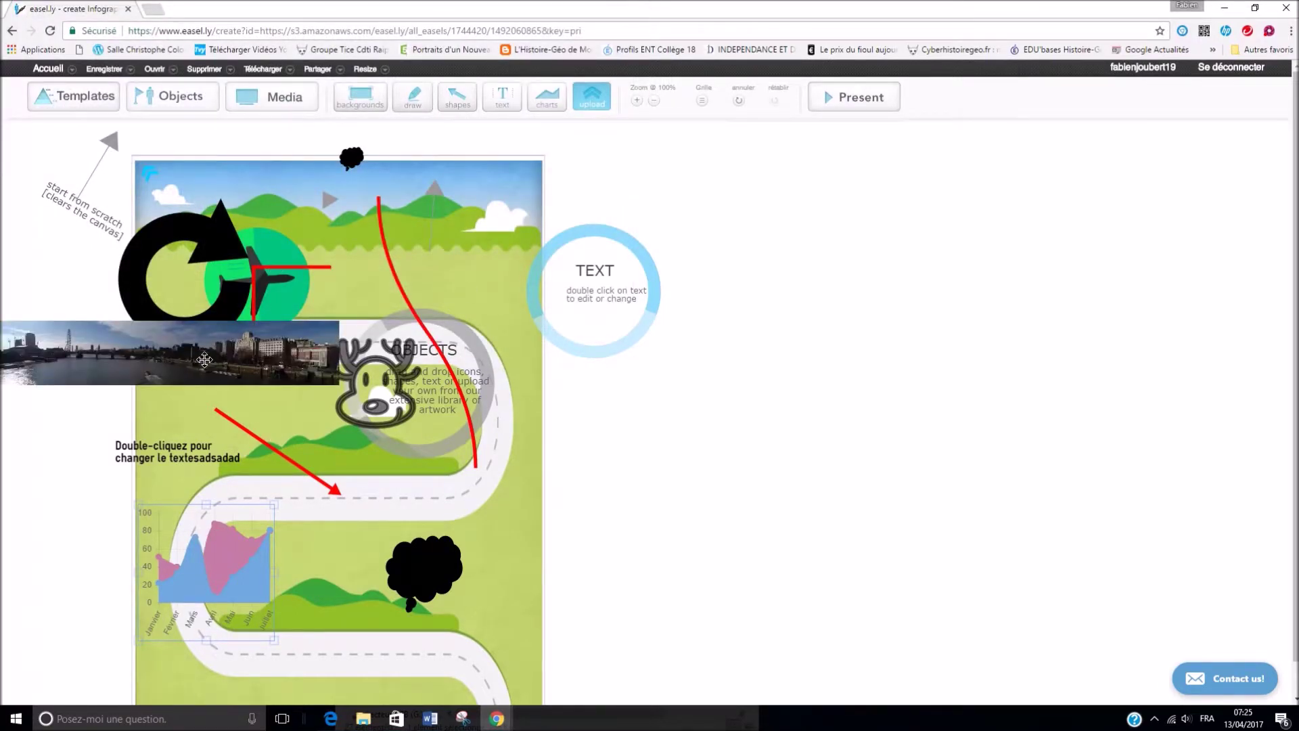
# Step: Stretch the river panorama photo taller, shrink it and place it between the airplane icon and the body text
pyautogui.moveTo(267, 369); pyautogui.dragTo(447, 427)
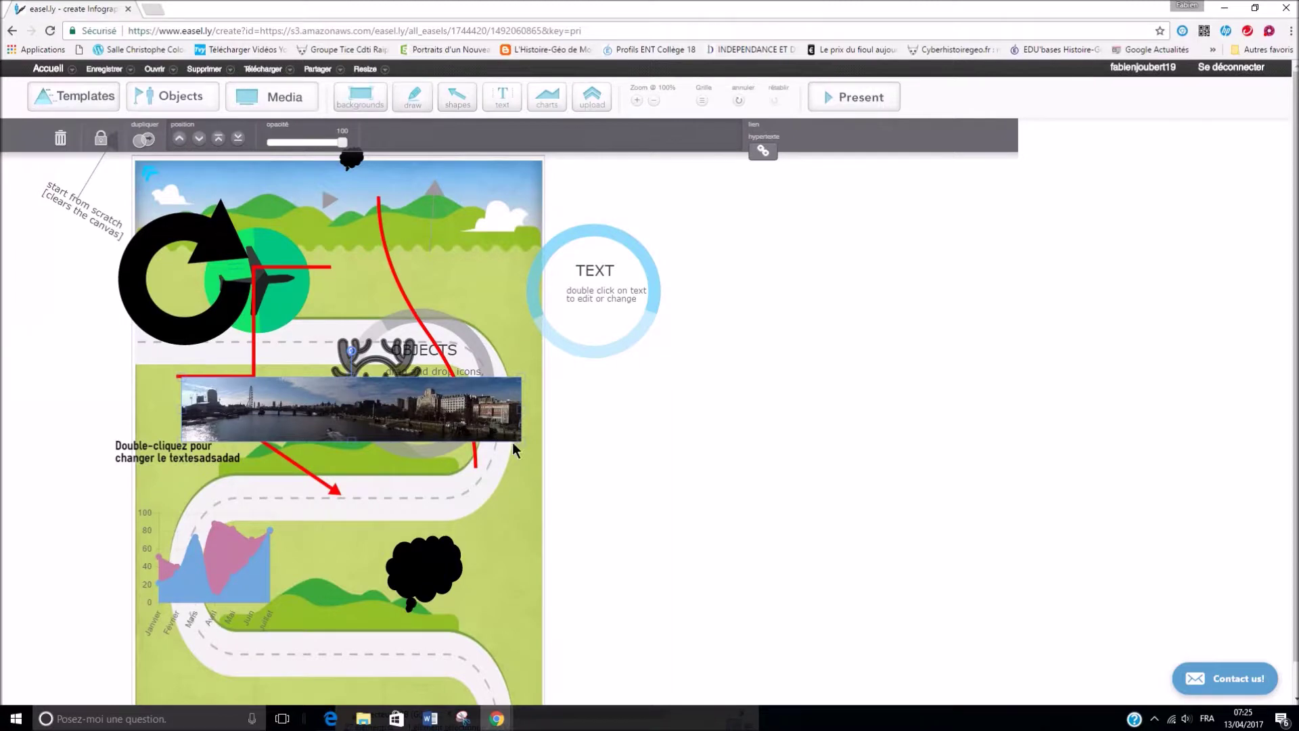
pyautogui.moveTo(520, 440); pyautogui.dragTo(472, 434)
pyautogui.moveTo(330, 433); pyautogui.dragTo(334, 534)
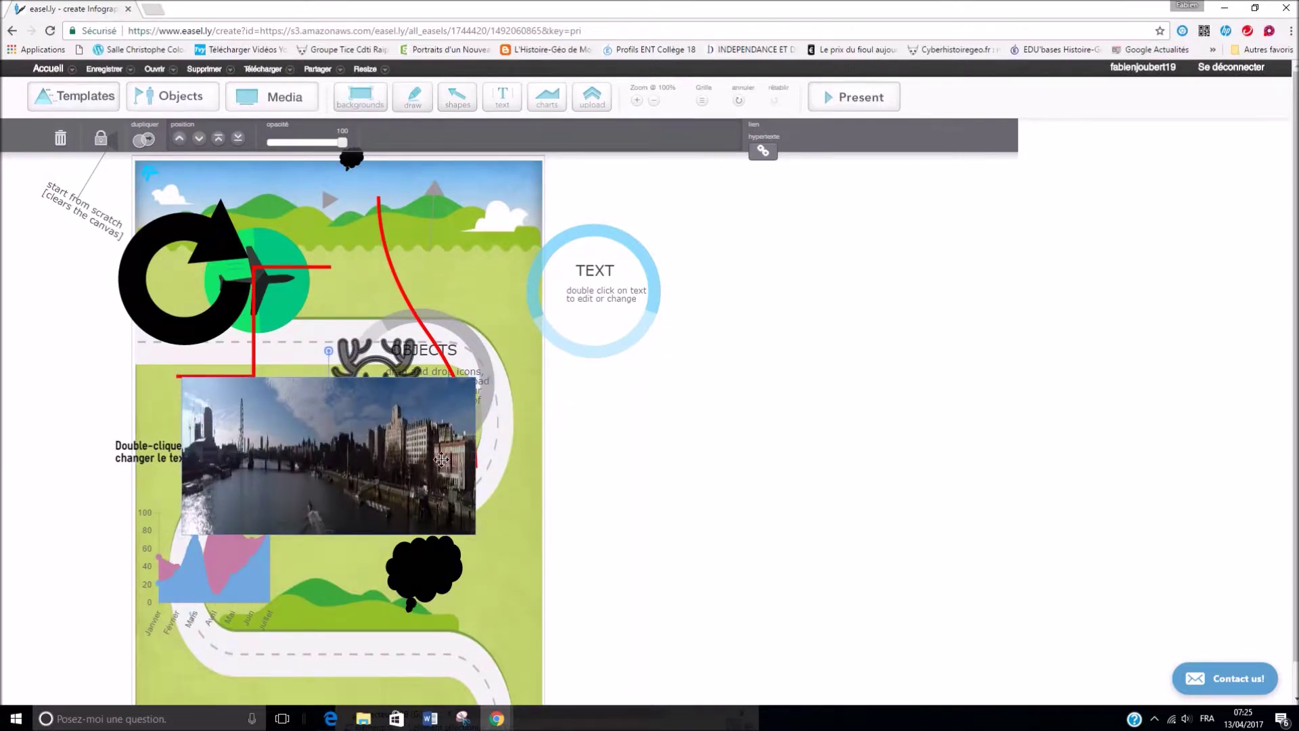
pyautogui.moveTo(446, 464); pyautogui.dragTo(407, 455)
pyautogui.moveTo(430, 511); pyautogui.dragTo(315, 444)
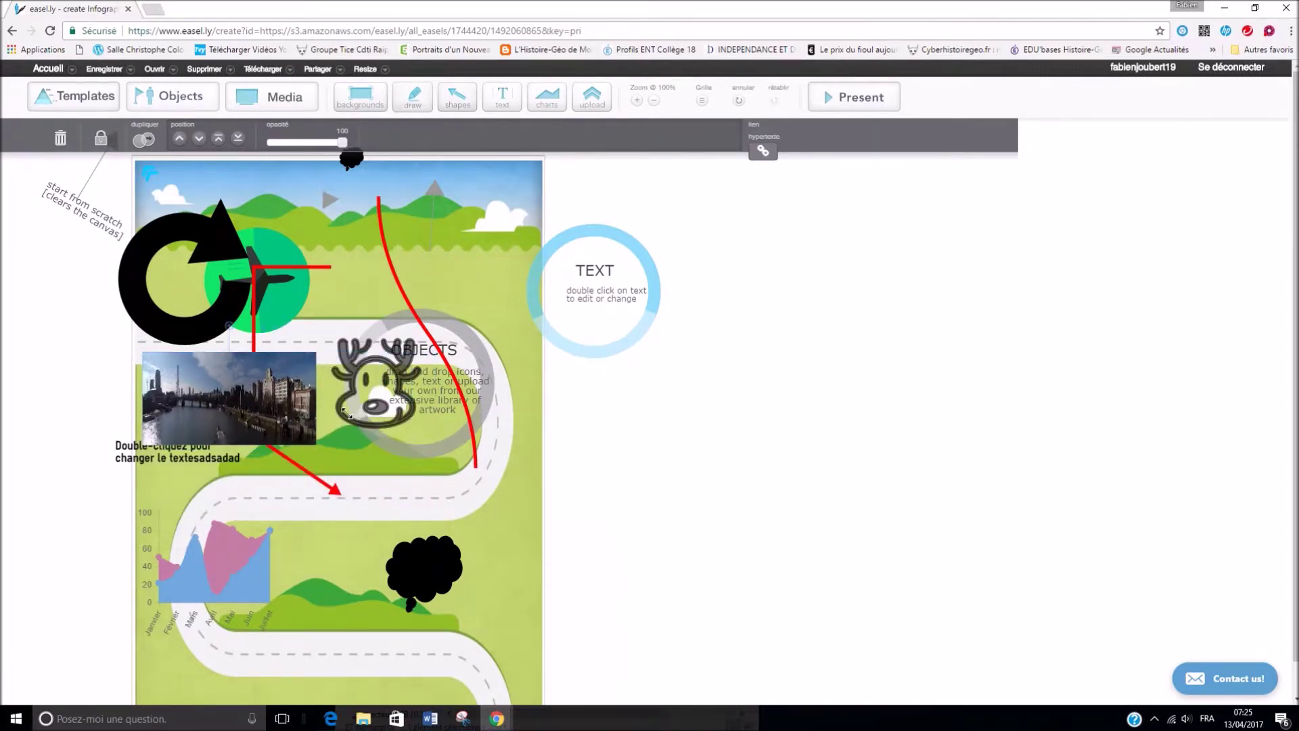
# Step: Move the river panorama photo down onto the second hill, and undo the recent edits until the photo is off the canvas
pyautogui.moveTo(248, 415); pyautogui.dragTo(395, 525)
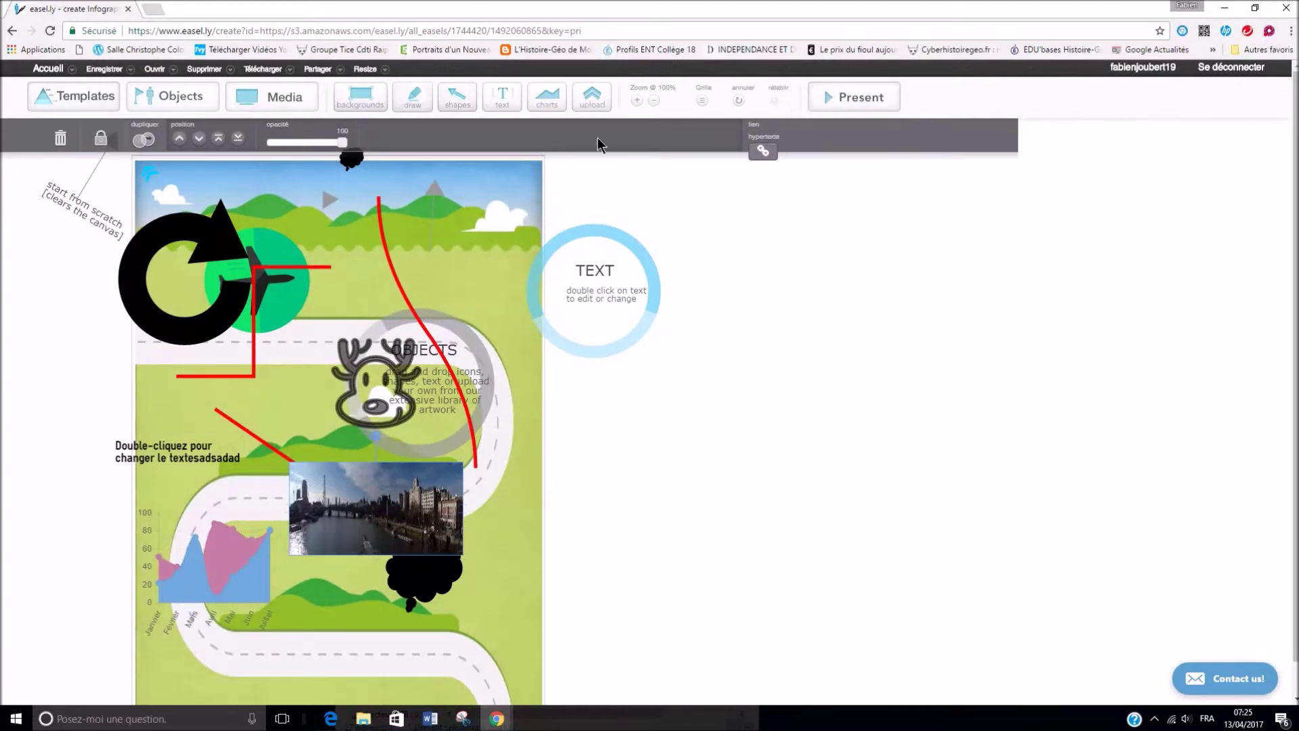
pyautogui.click(739, 102)
pyautogui.click(739, 102)
pyautogui.click(739, 102)
pyautogui.click(739, 102)
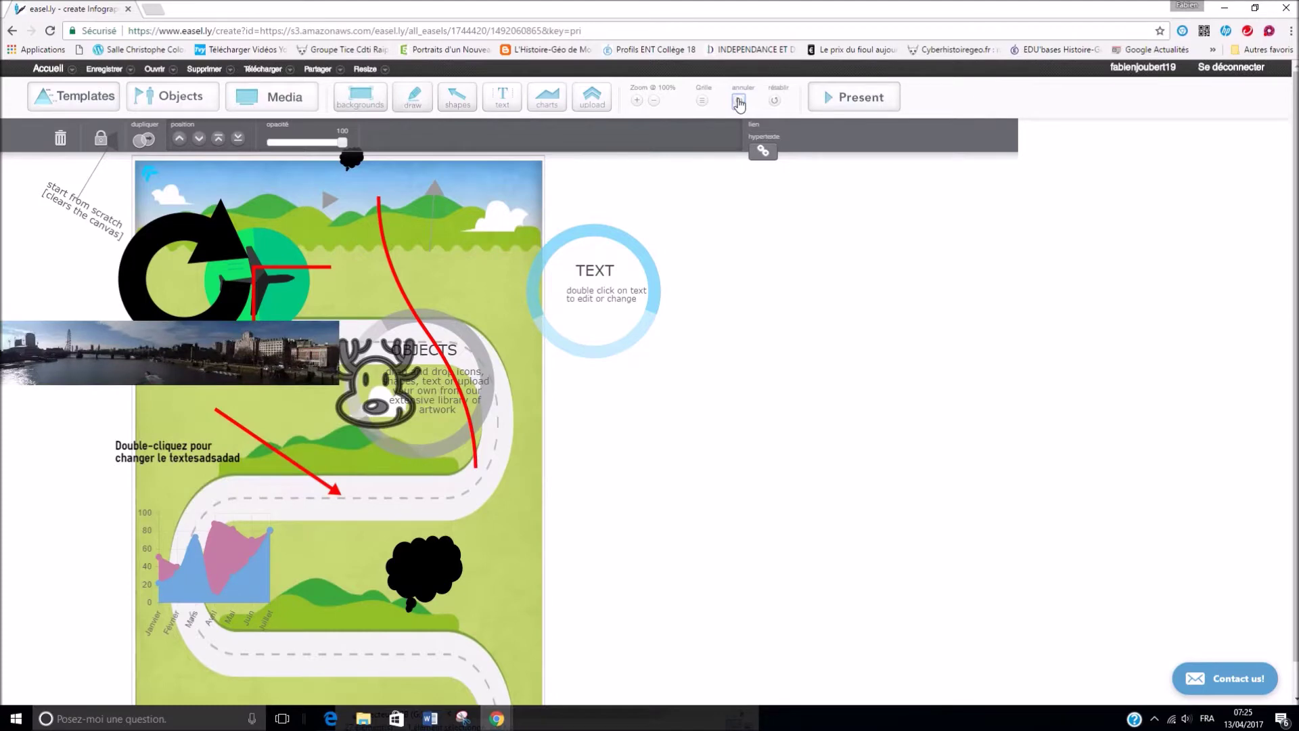
pyautogui.click(739, 102)
# Step: Bring up the YouTube URL form for adding media, and reach the YouTube site in a new tab through a search for "you tube"
pyautogui.click(244, 108)
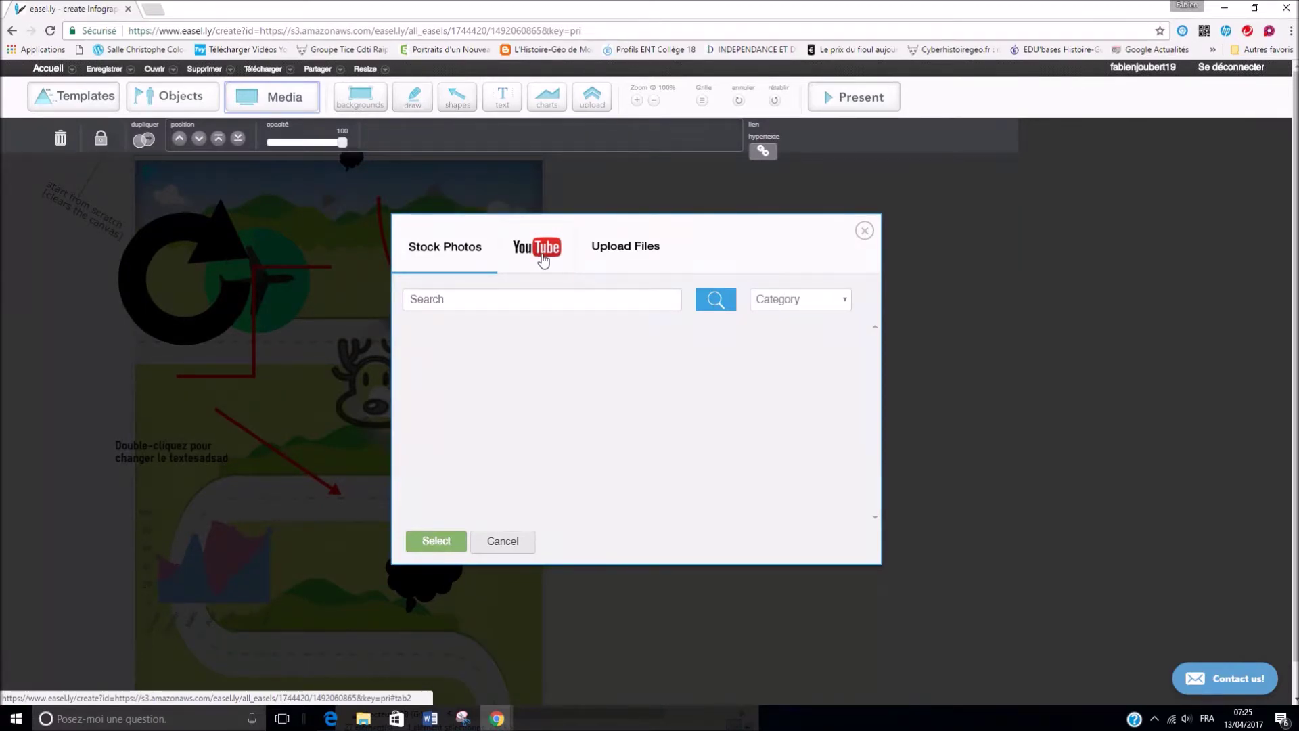
pyautogui.click(544, 260)
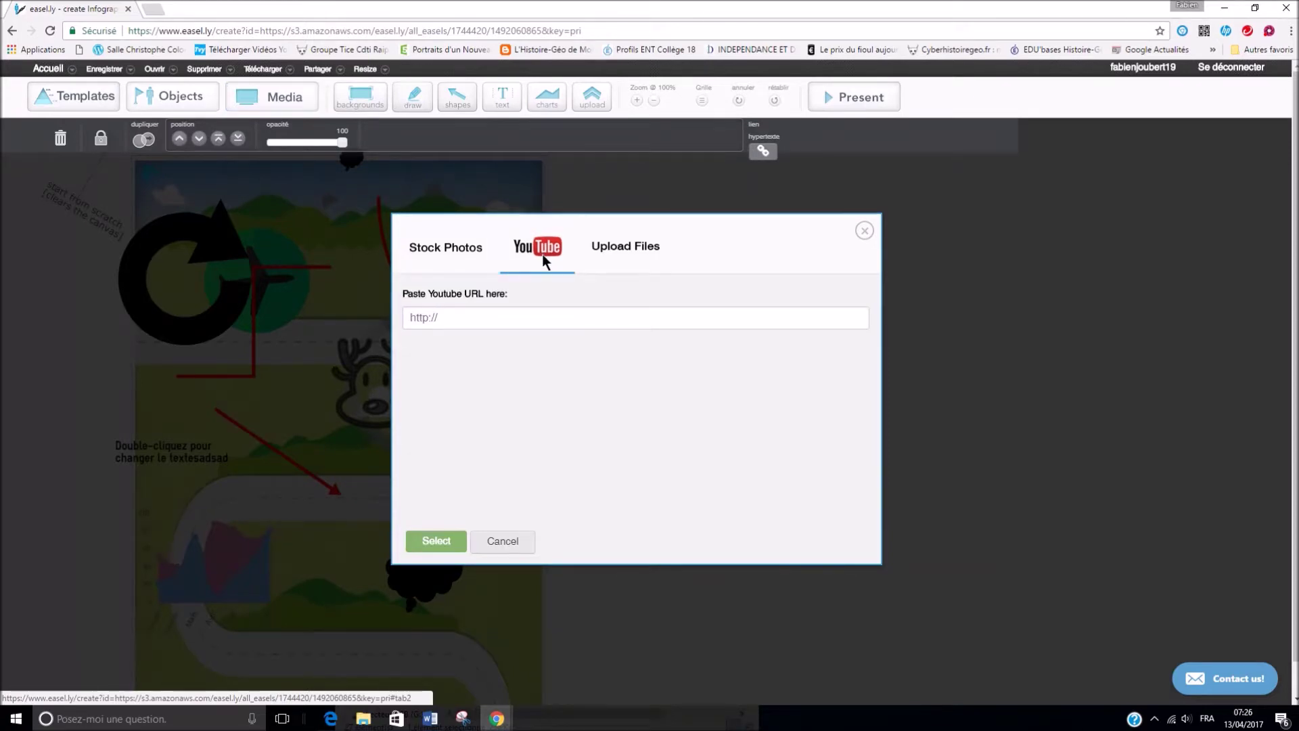
pyautogui.click(154, 9)
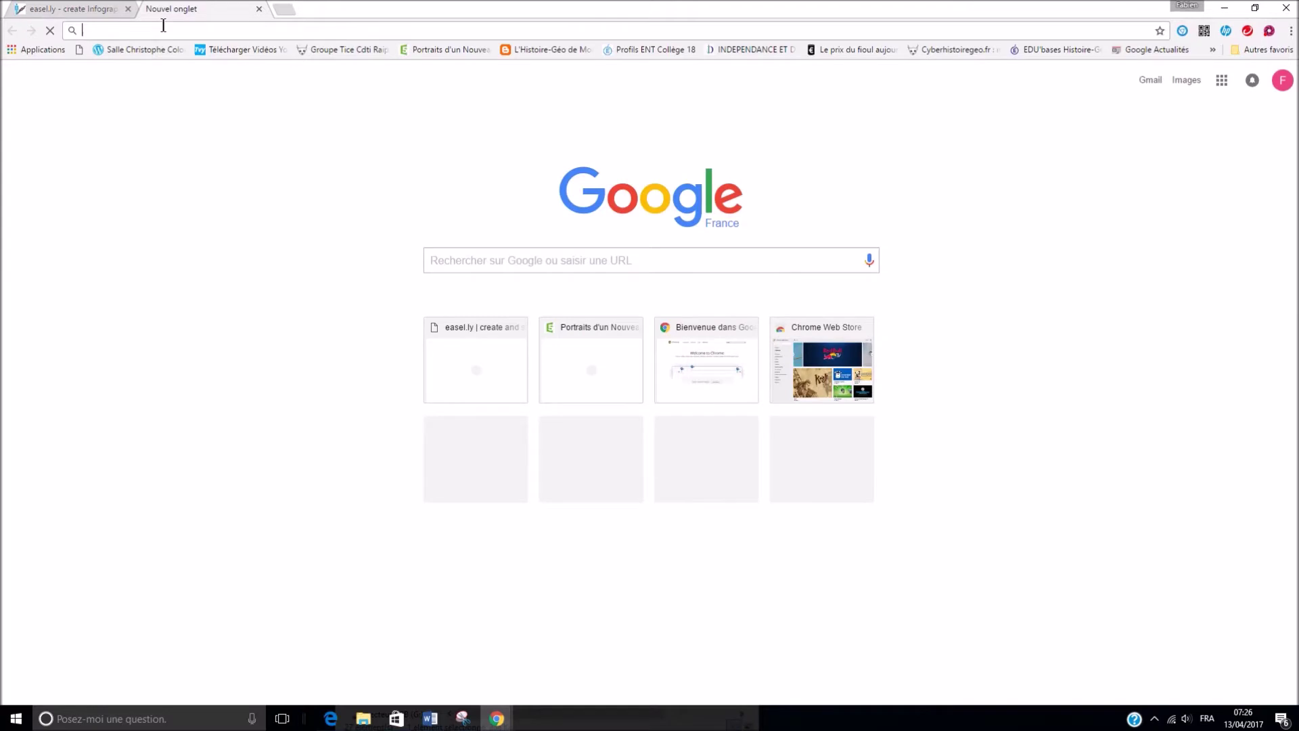
pyautogui.write('you tube')
pyautogui.press('Return')
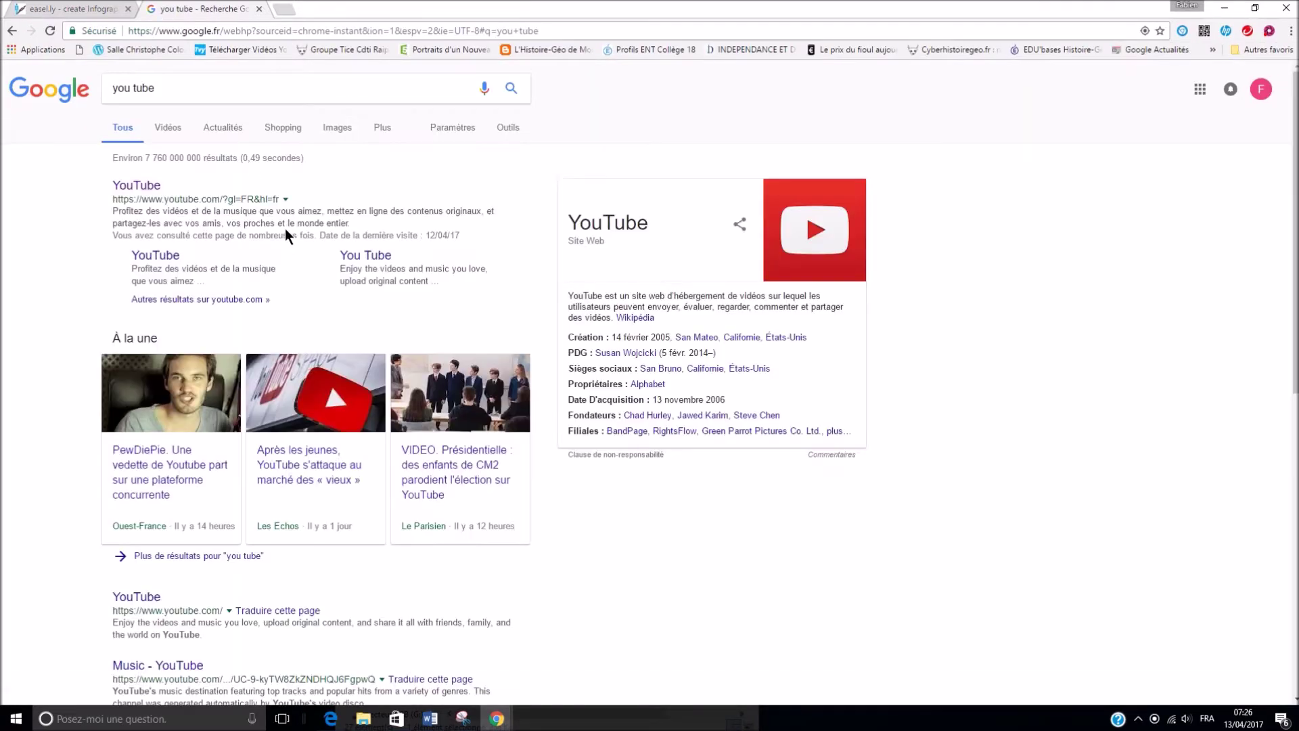
pyautogui.click(149, 195)
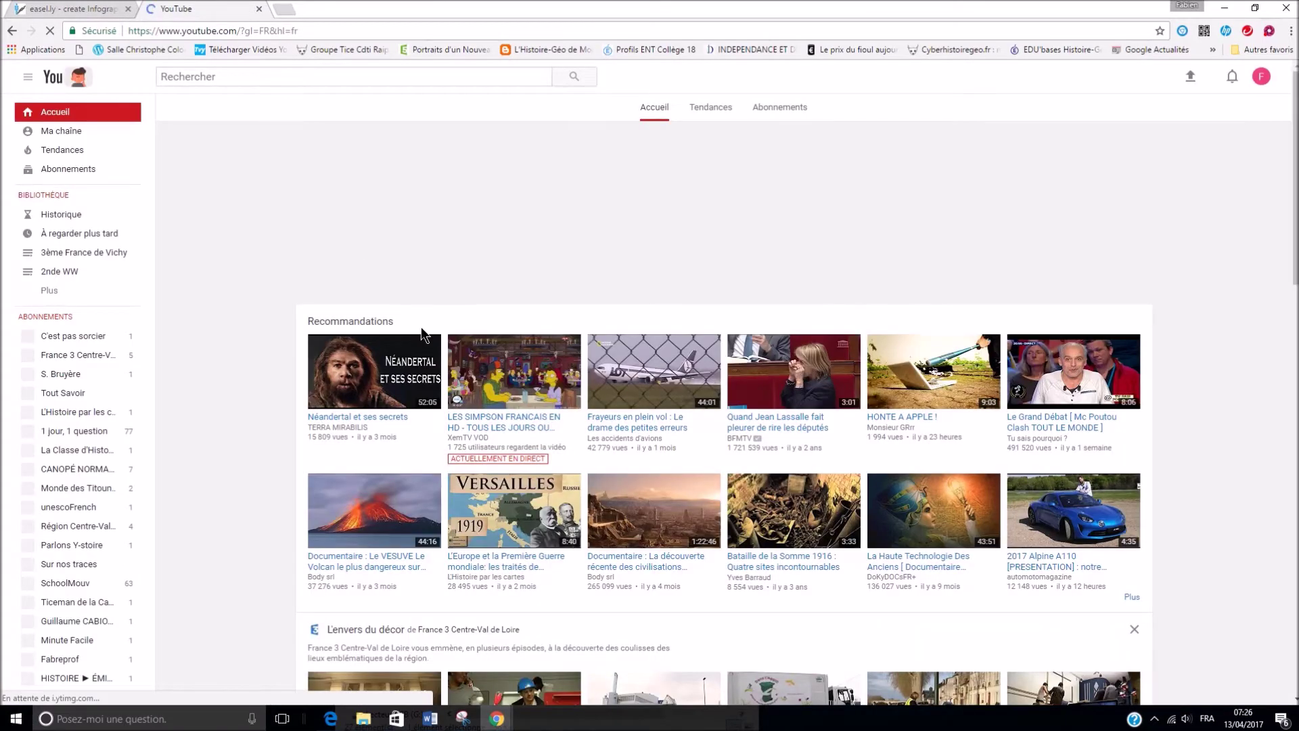
# Step: Open and pause the recommended video "Néandertal et ses secrets", and copy its youtu.be share link
pyautogui.click(412, 366)
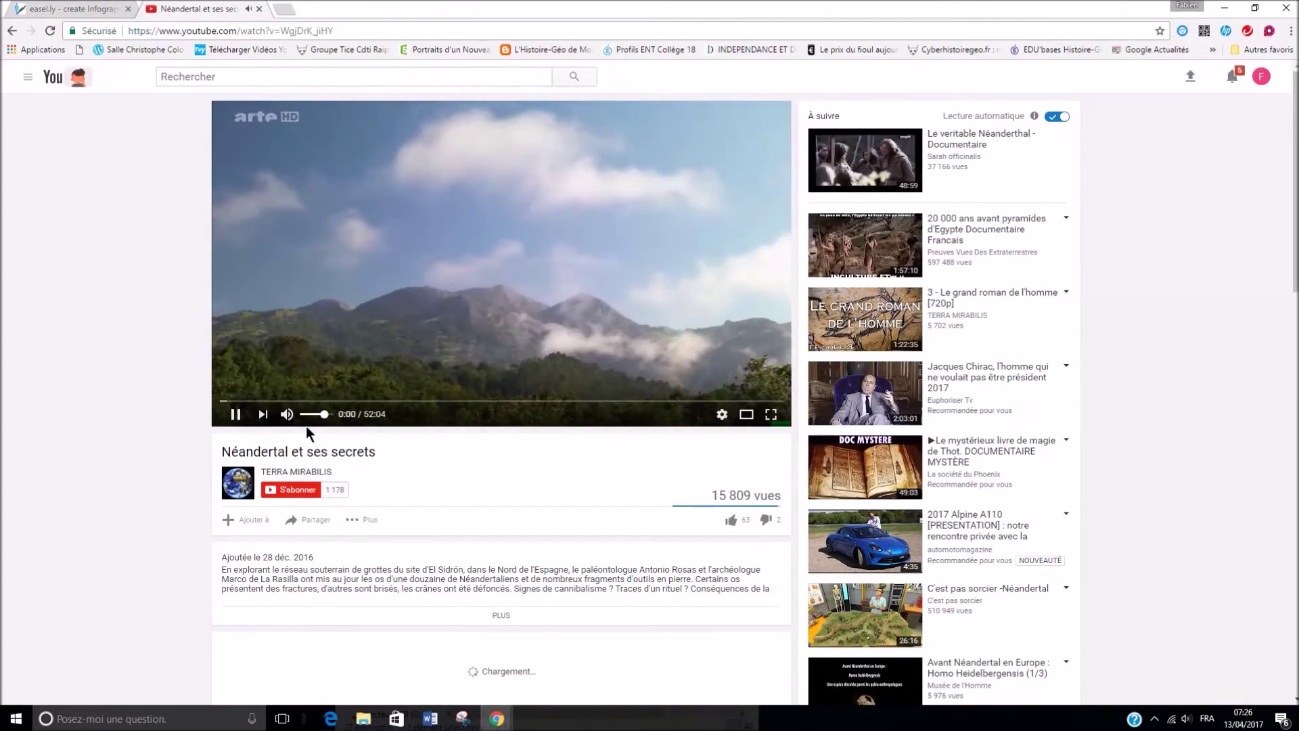
pyautogui.click(235, 414)
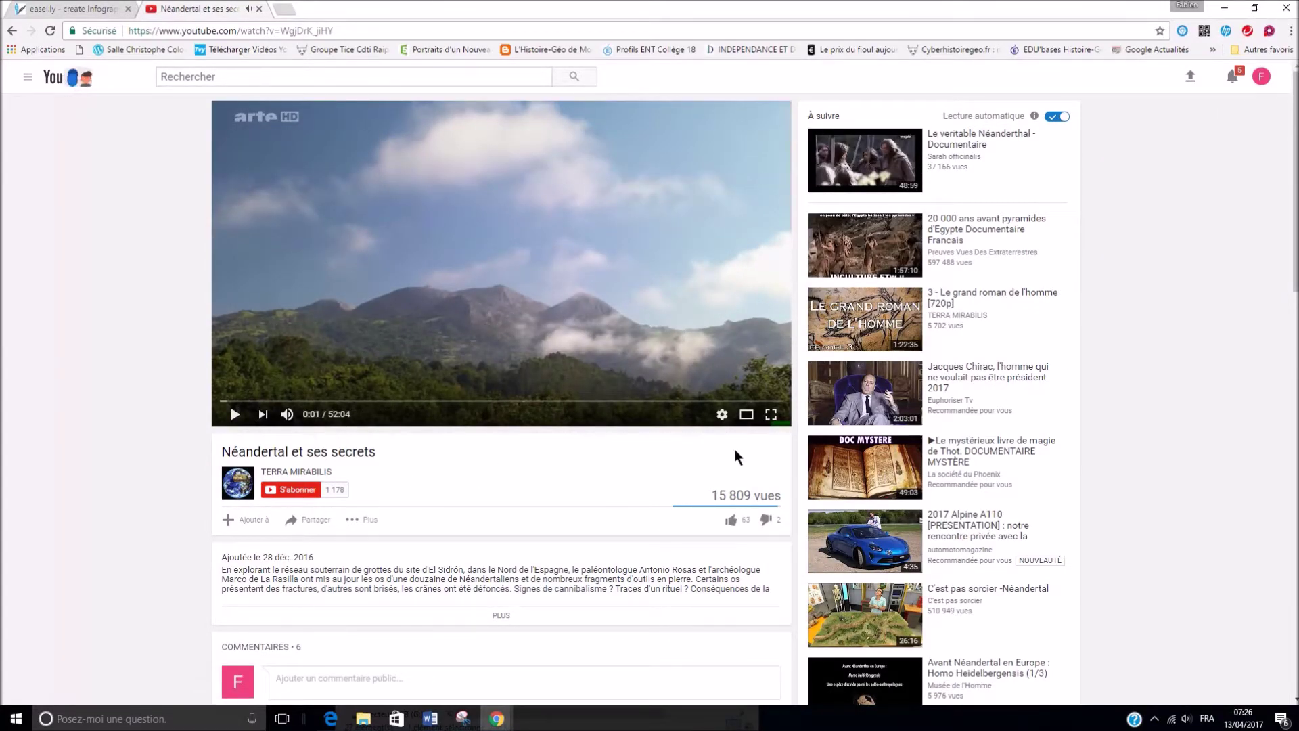
pyautogui.scroll(-1, 619, 482)
pyautogui.scroll(-3, 616, 481)
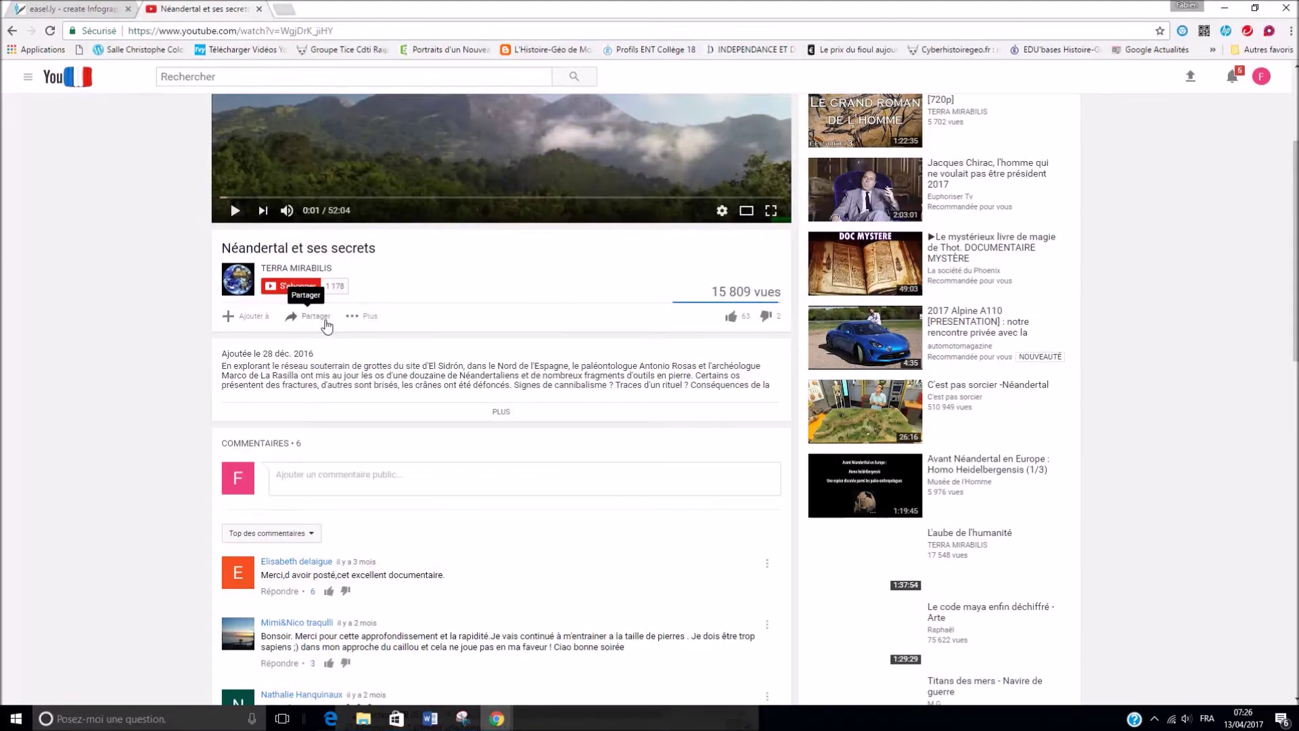
pyautogui.click(315, 316)
pyautogui.hotkey('ctrl', 'c')
pyautogui.click(306, 356)
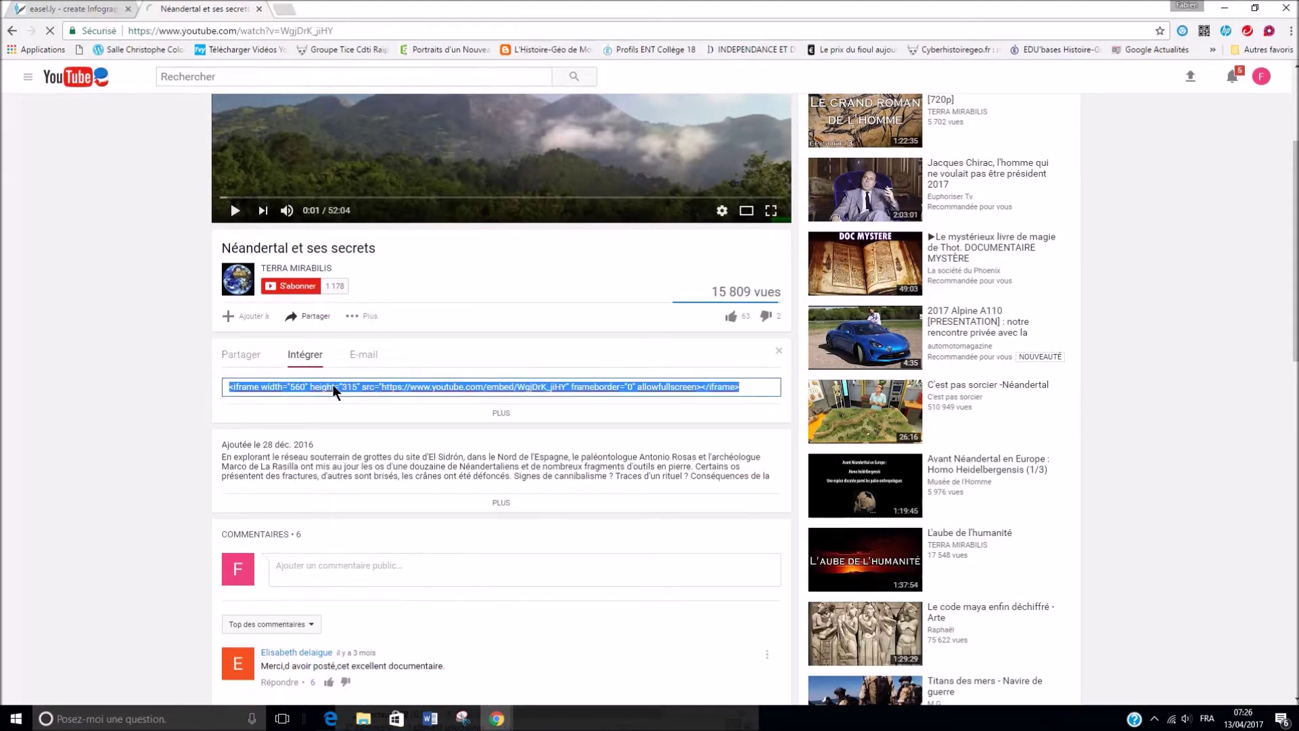
pyautogui.rightClick(337, 387)
pyautogui.click(243, 357)
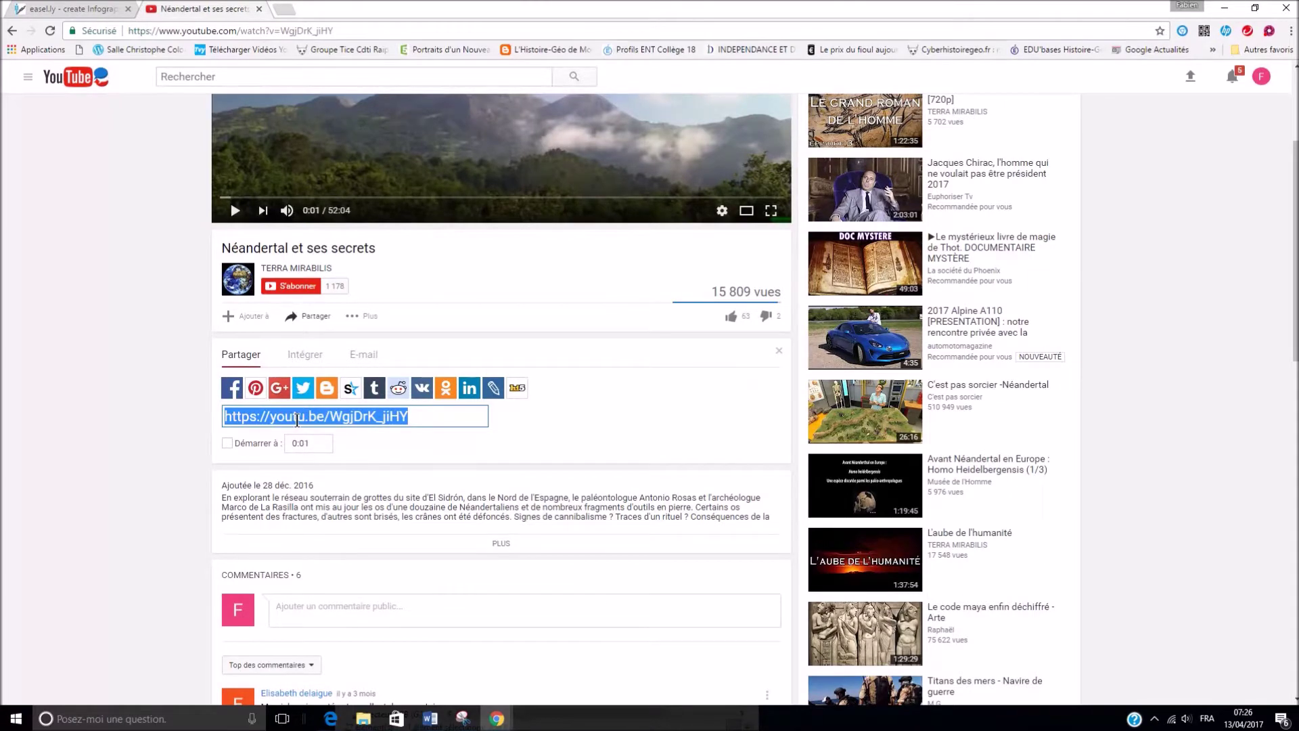
pyautogui.rightClick(300, 421)
pyautogui.click(336, 447)
pyautogui.click(54, 8)
pyautogui.click(464, 318)
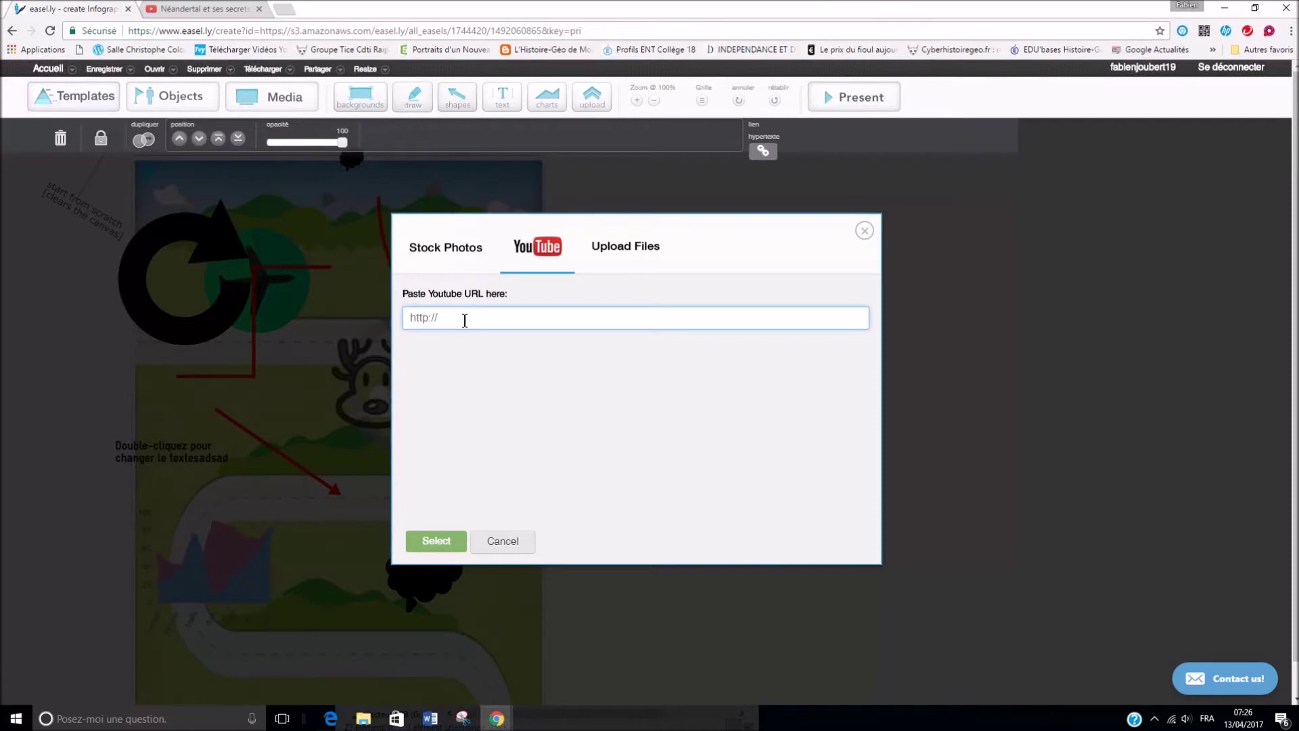
pyautogui.rightClick(452, 318)
pyautogui.click(488, 401)
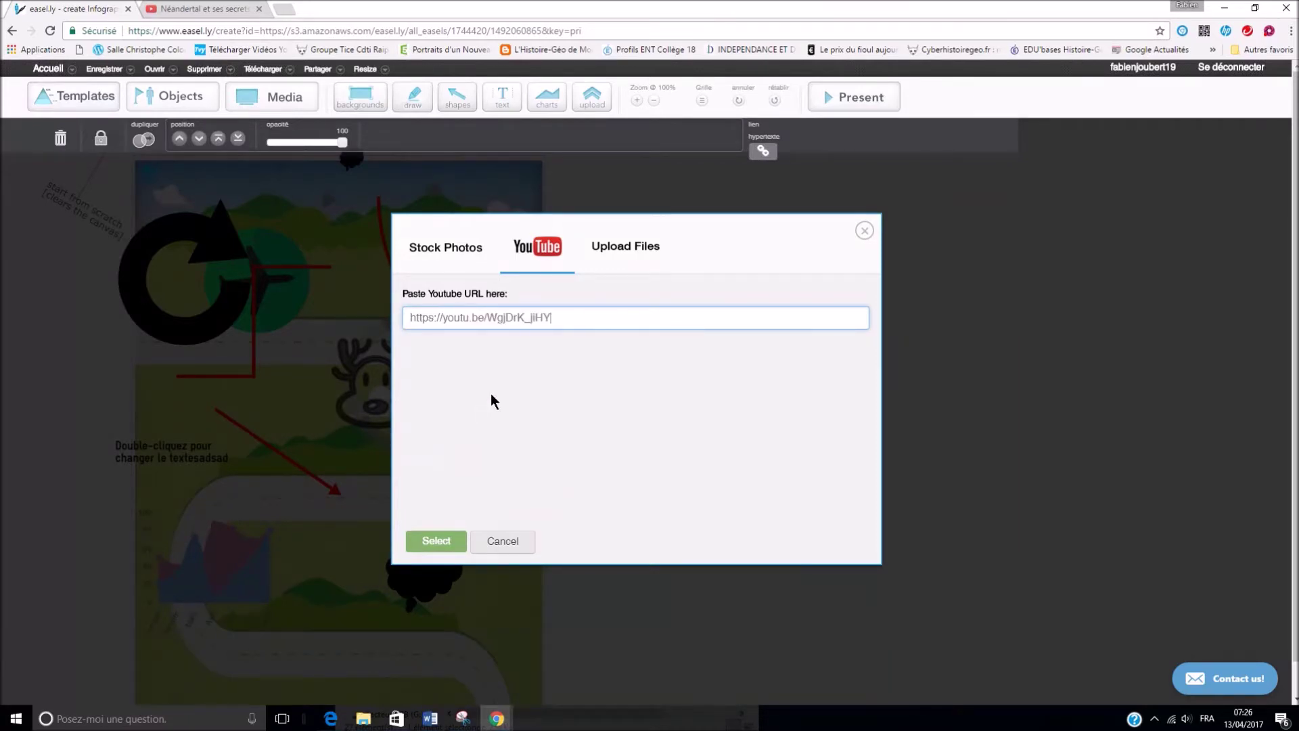
pyautogui.click(436, 542)
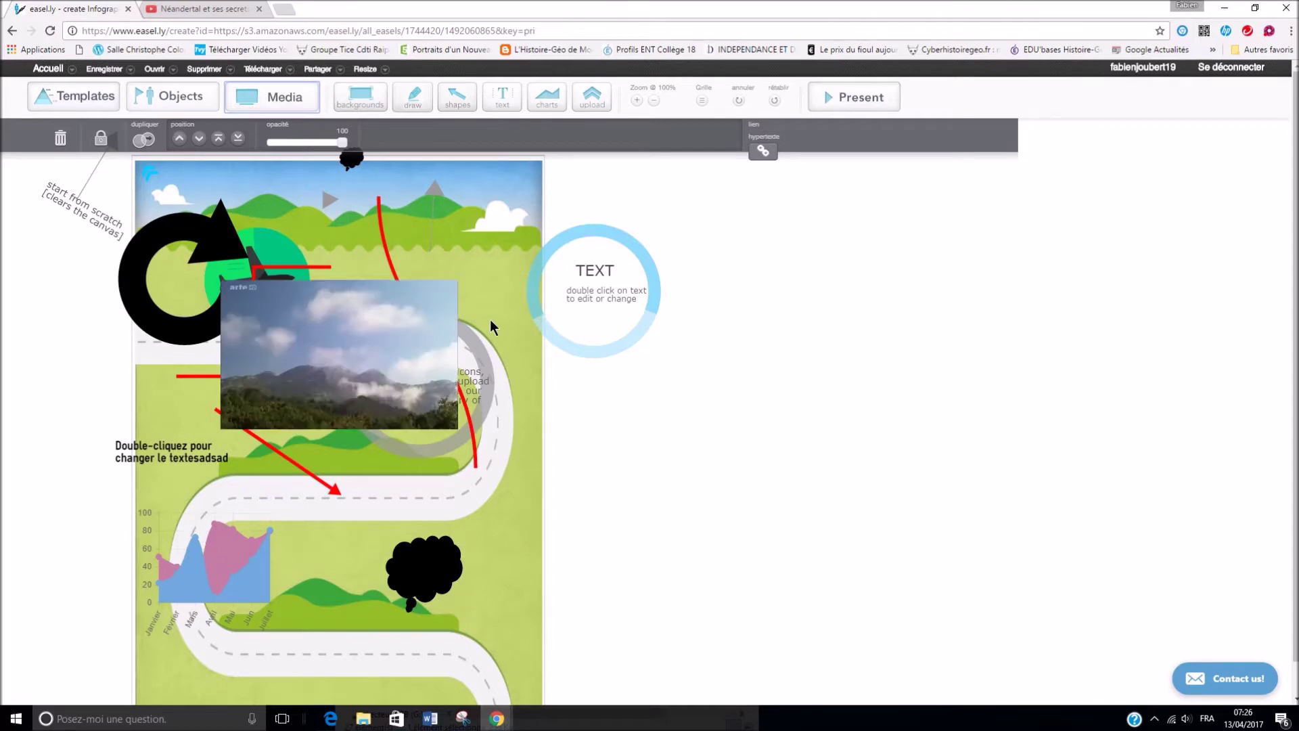
pyautogui.click(340, 354)
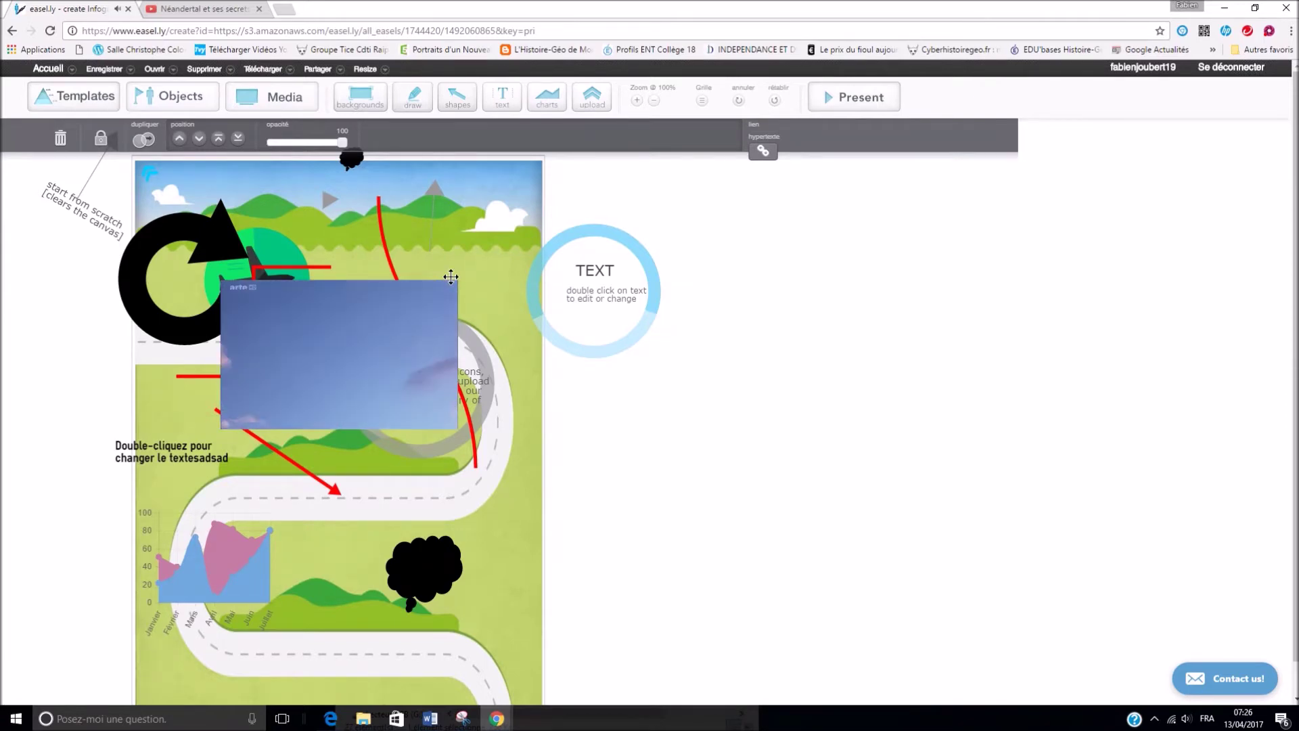
pyautogui.moveTo(455, 289)
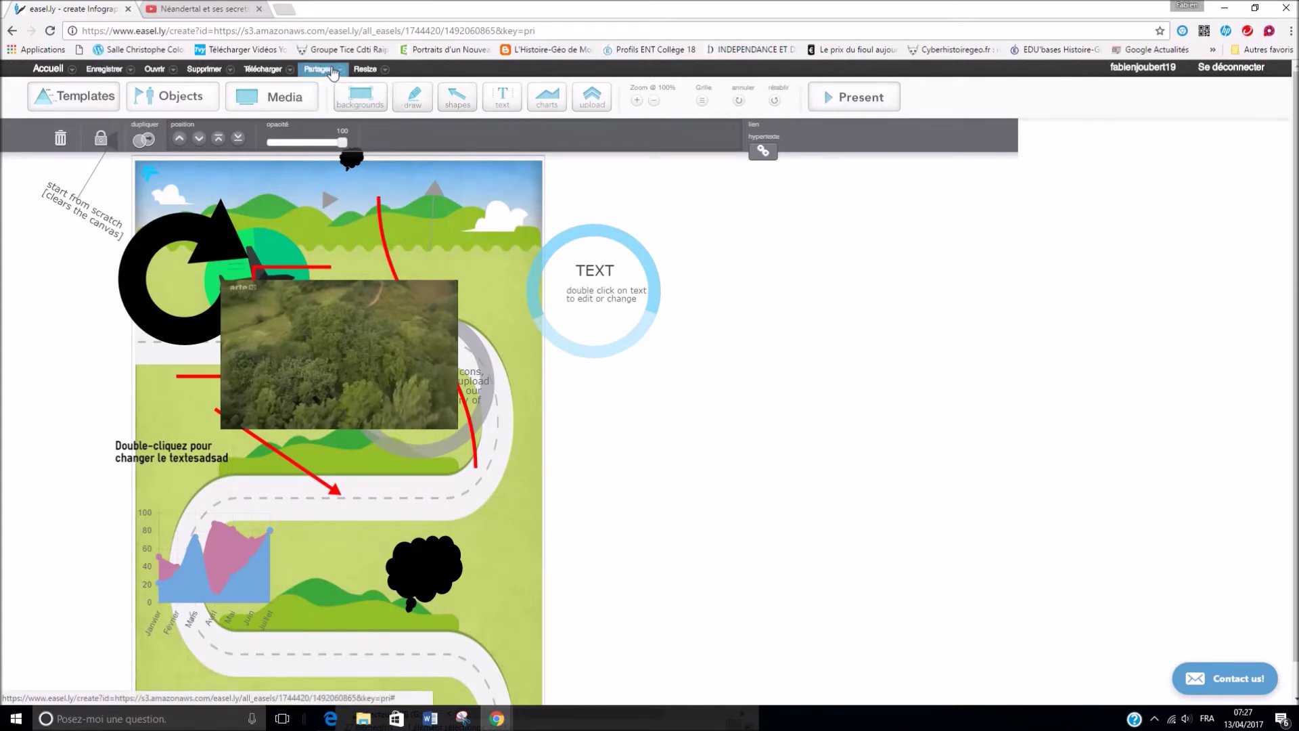
# Step: Export the work as an .ely file and show the exported file in its download folder
pyautogui.click(290, 75)
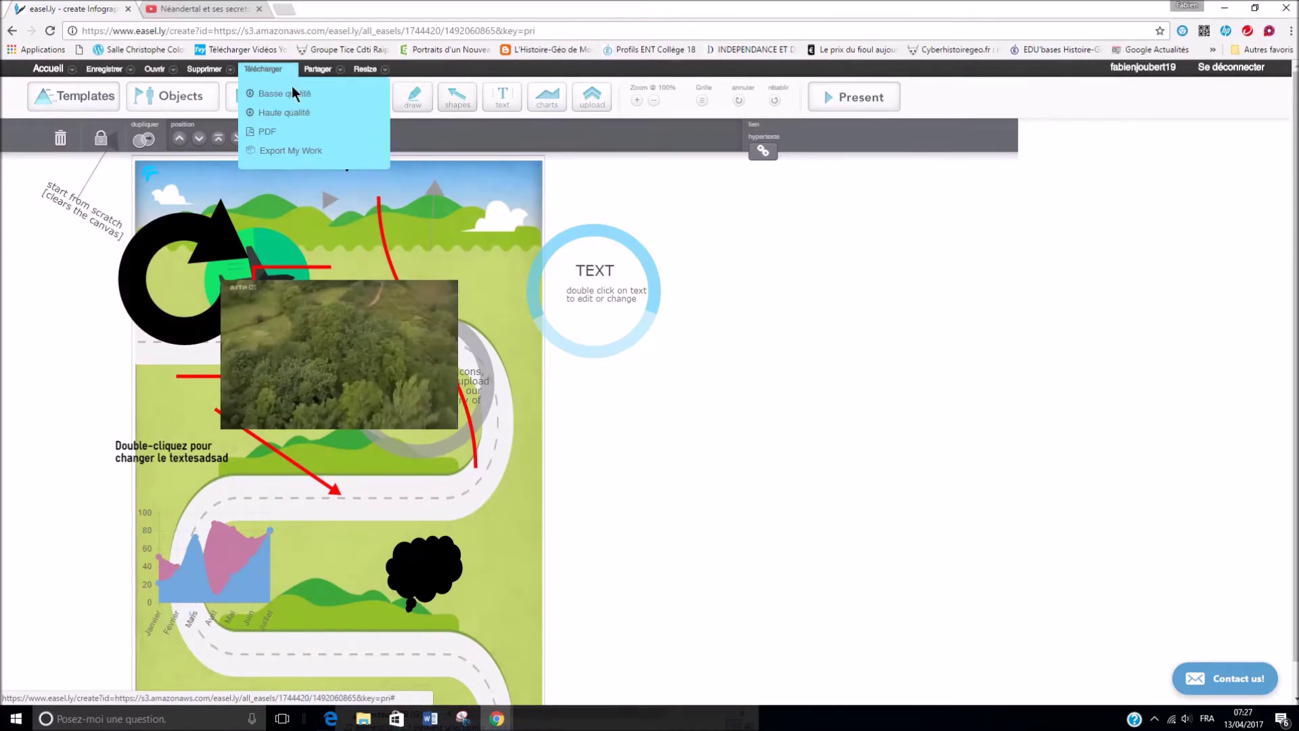
pyautogui.click(298, 153)
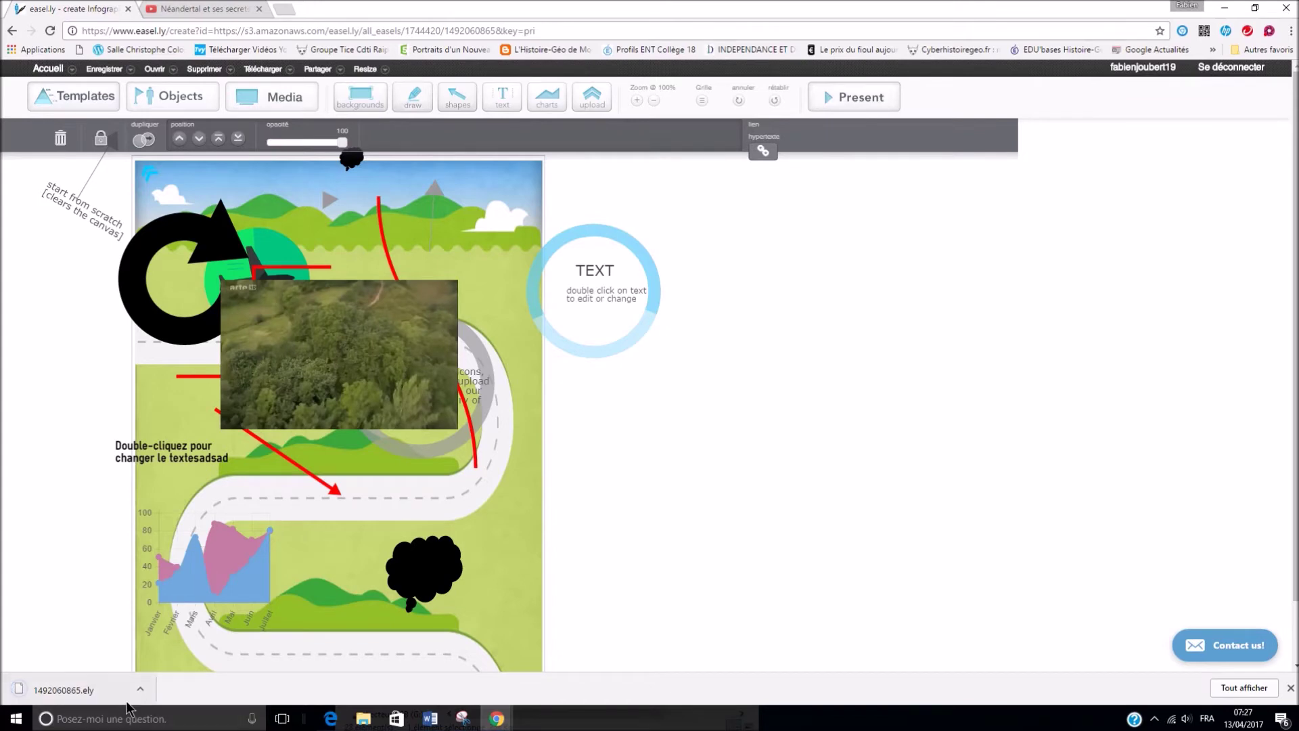
pyautogui.click(80, 693)
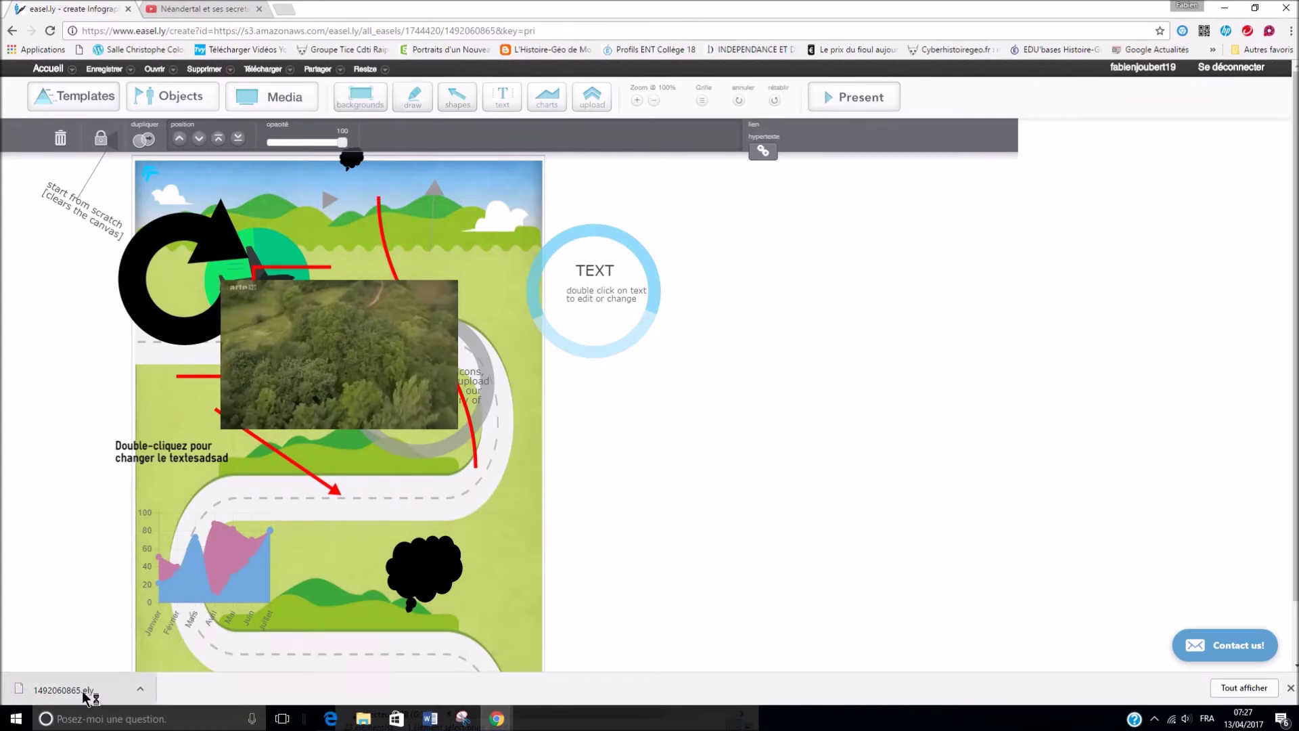
pyautogui.click(141, 689)
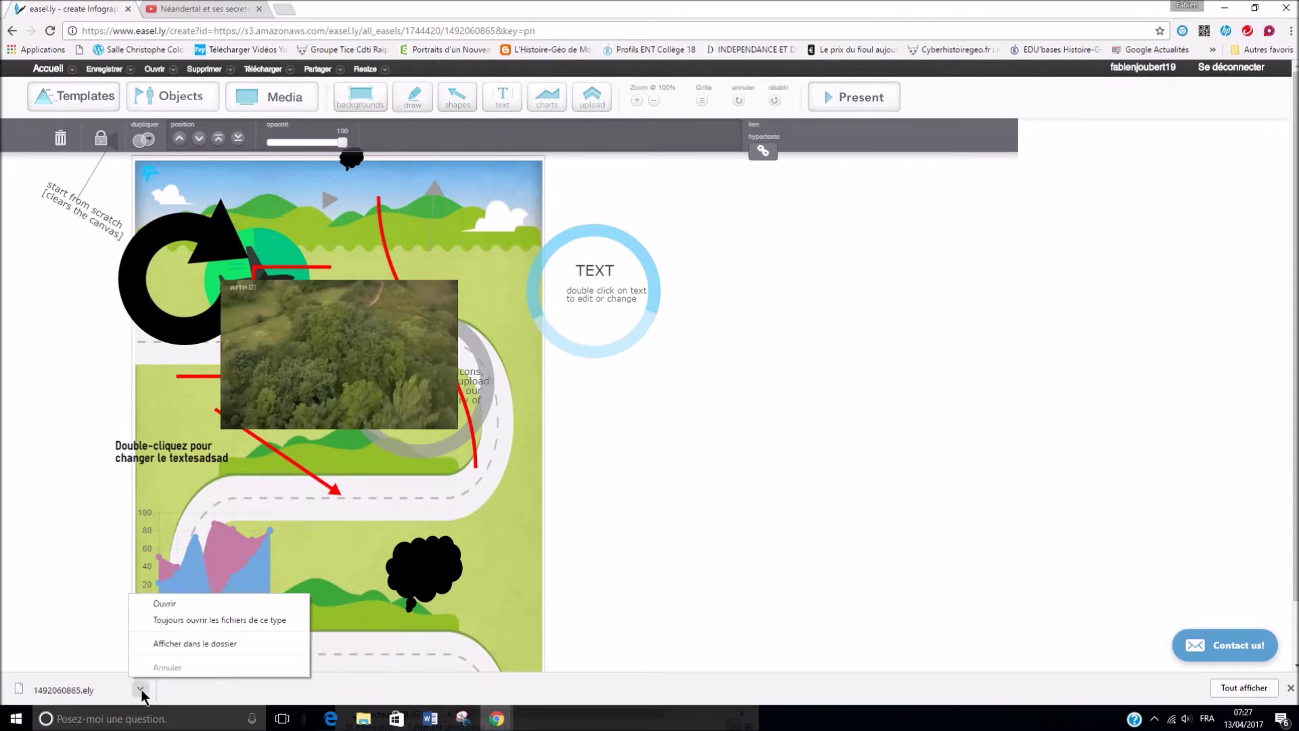
pyautogui.click(181, 645)
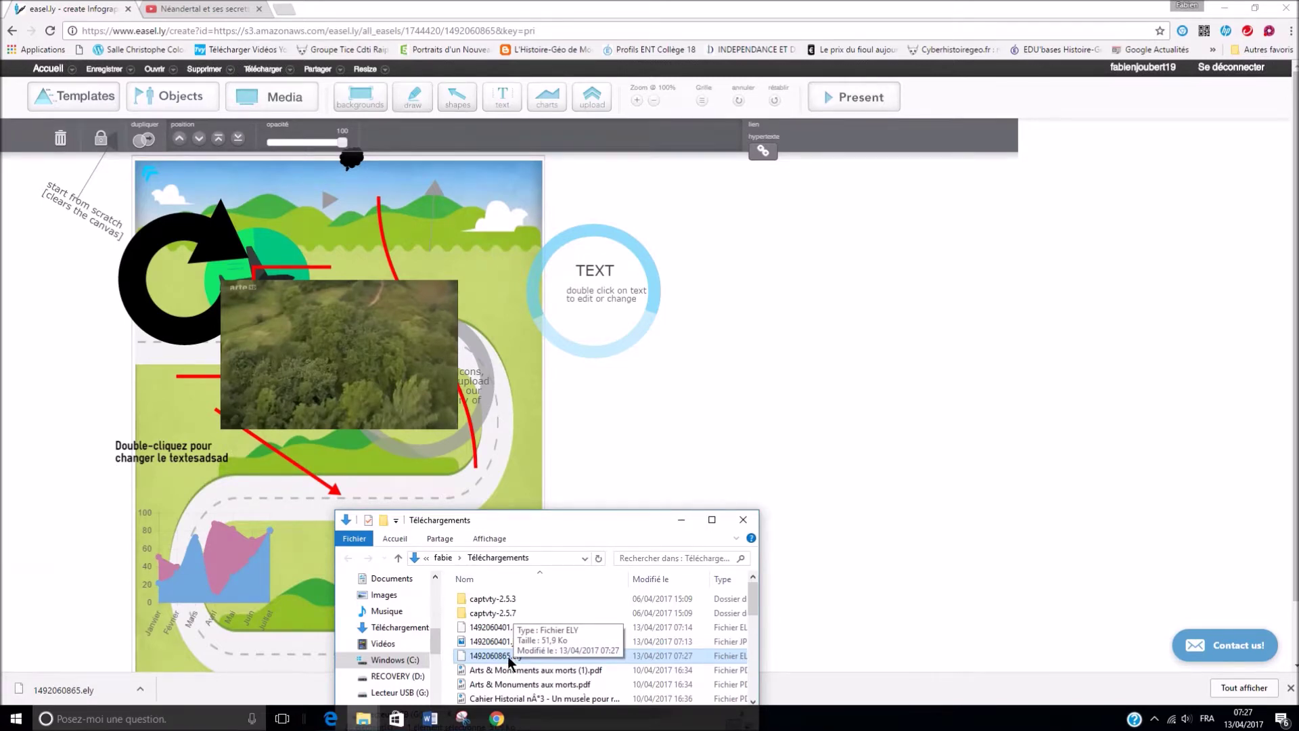
pyautogui.moveTo(523, 524); pyautogui.dragTo(531, 473)
# Step: Import the previous work file 1492060865.ely from the Téléchargements folder
pyautogui.click(169, 67)
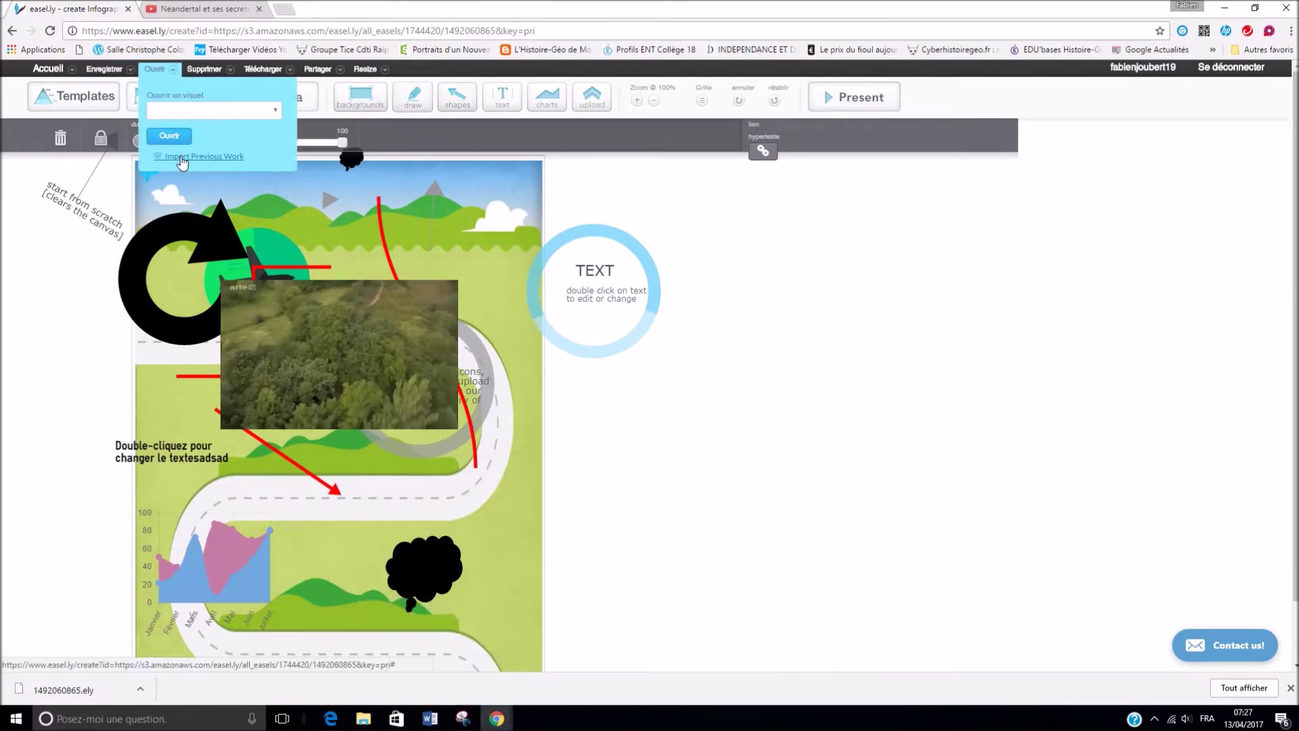
pyautogui.click(182, 157)
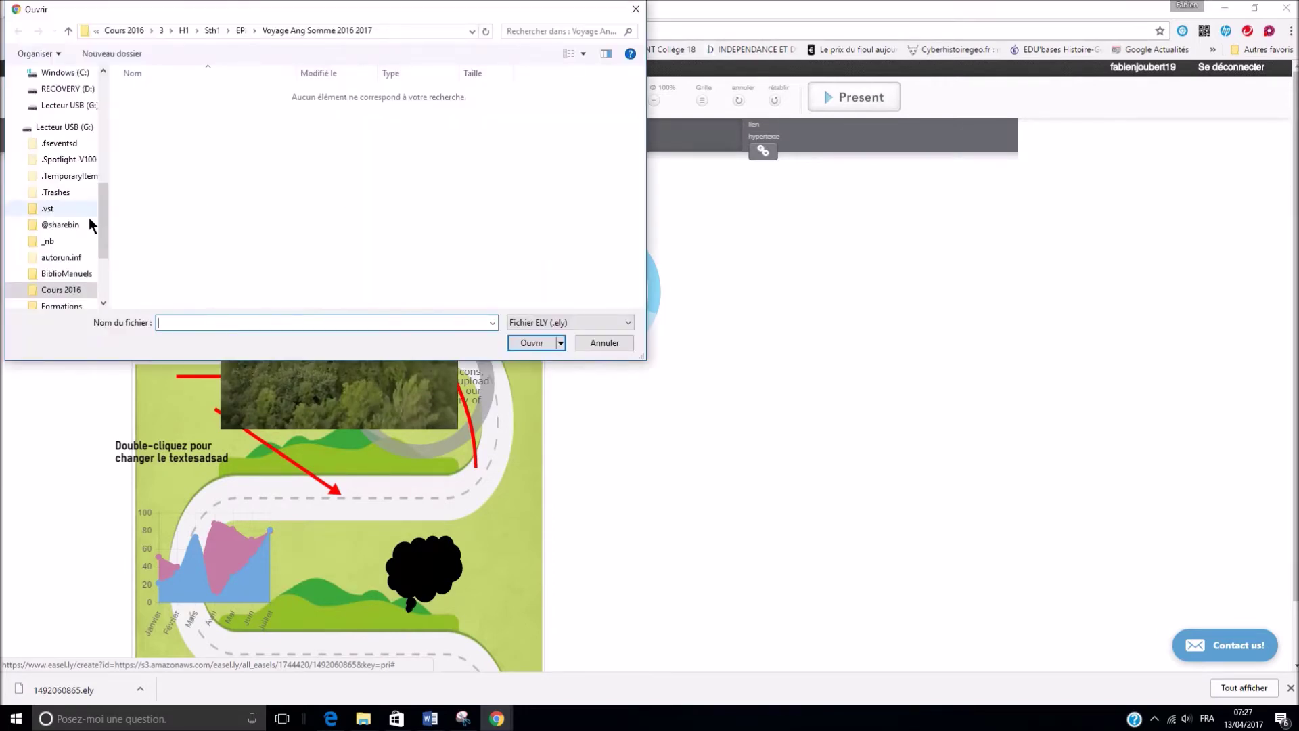
pyautogui.moveTo(99, 217); pyautogui.dragTo(100, 101)
pyautogui.click(64, 115)
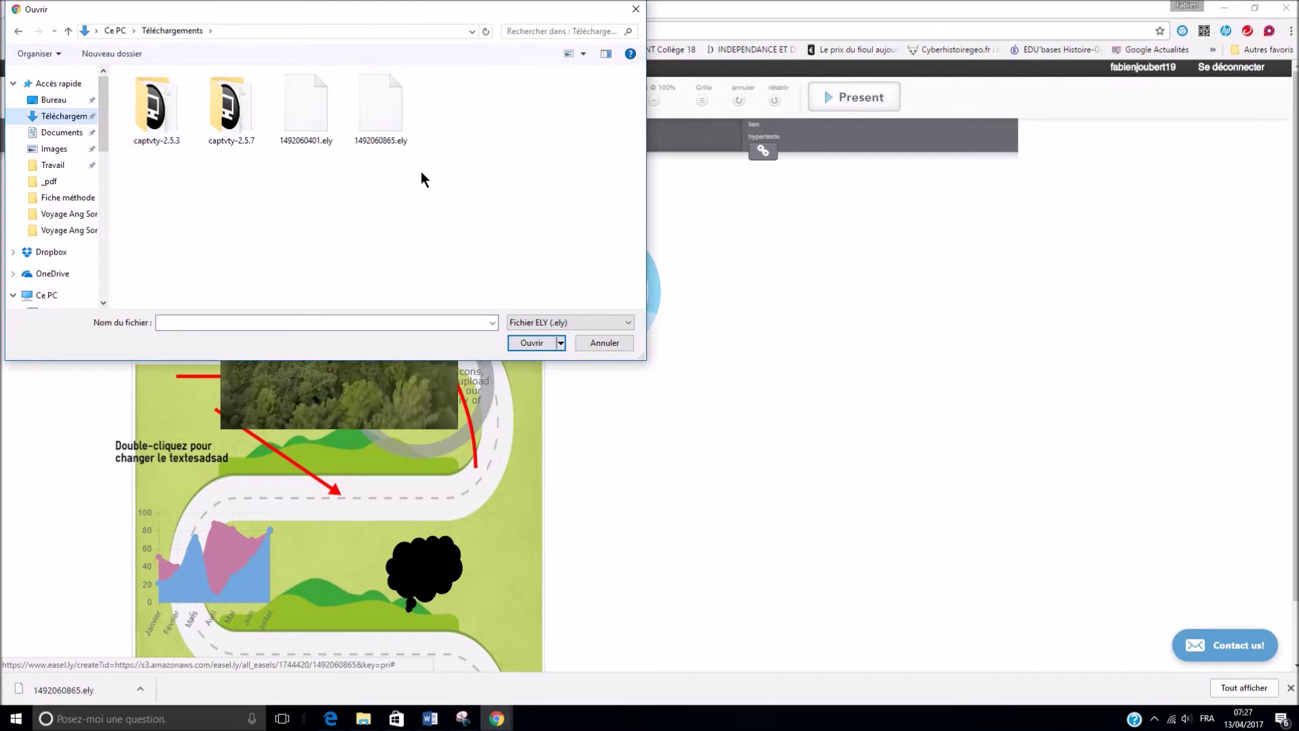
pyautogui.click(393, 112)
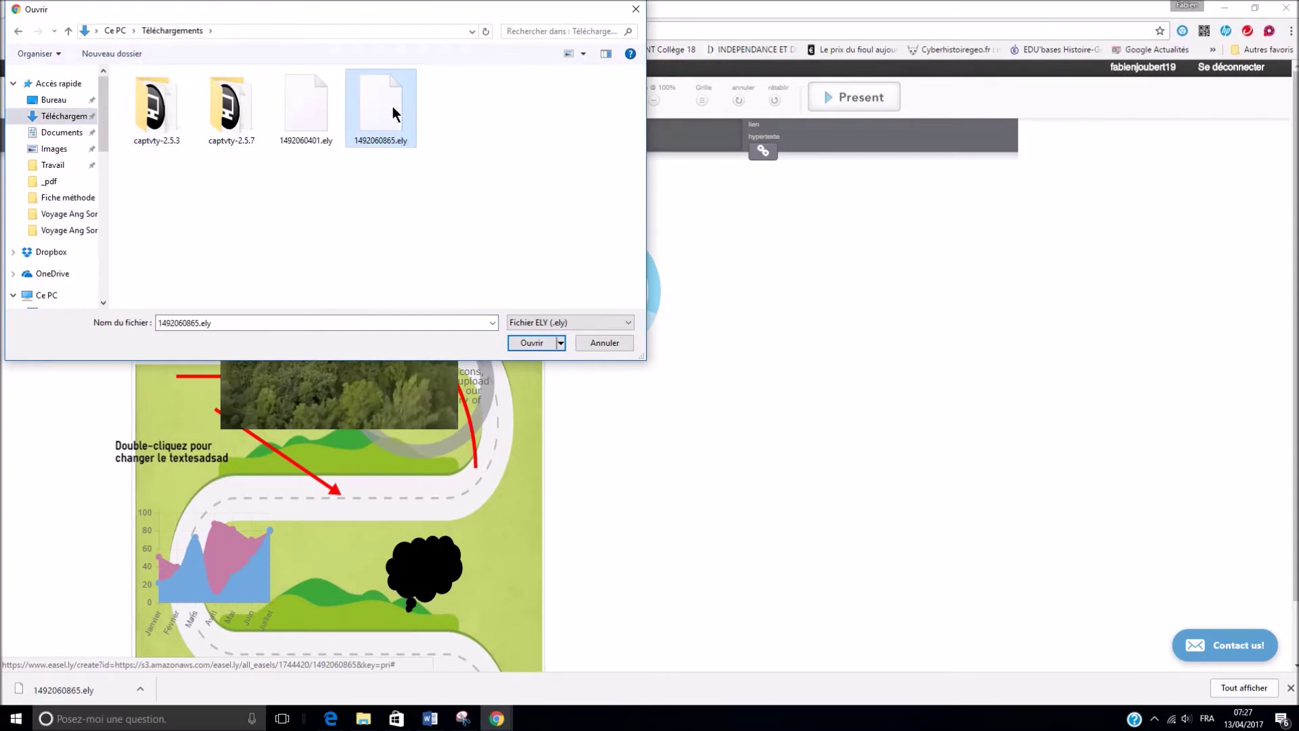
pyautogui.click(514, 345)
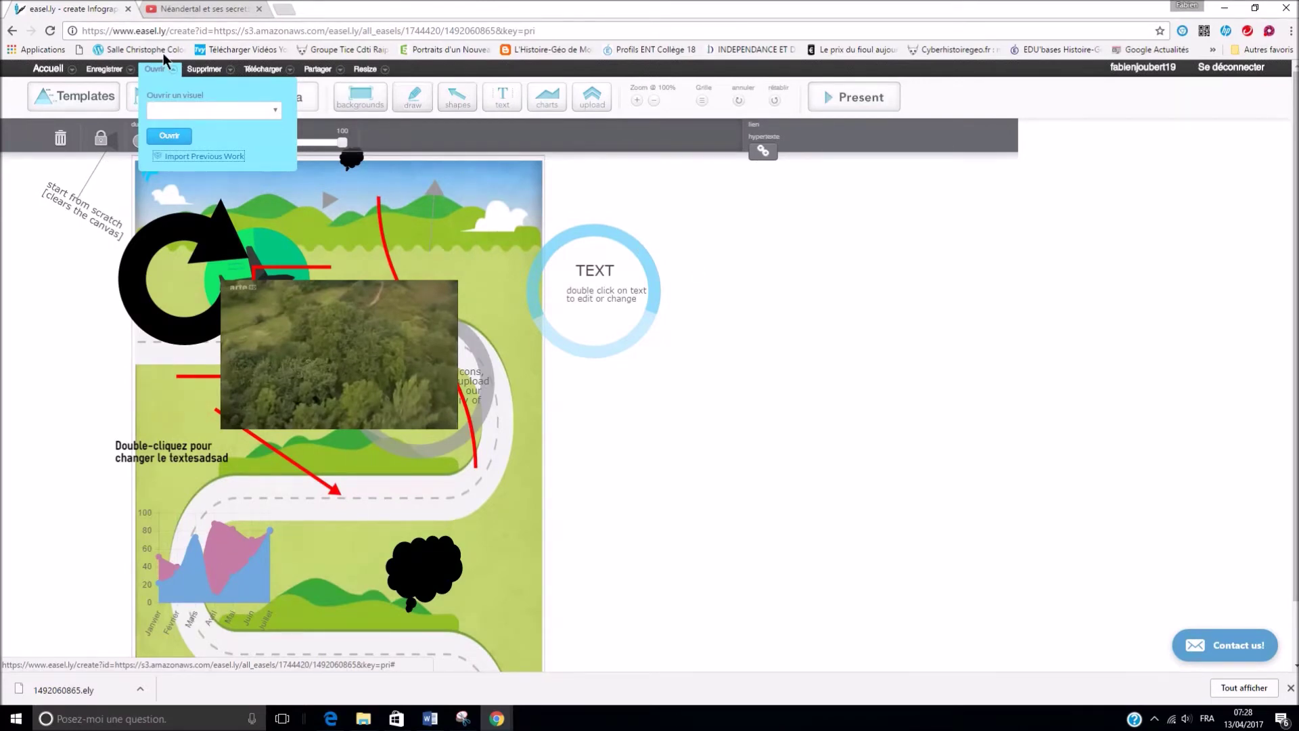
# Step: Show the download format options for the infographic
pyautogui.click(269, 70)
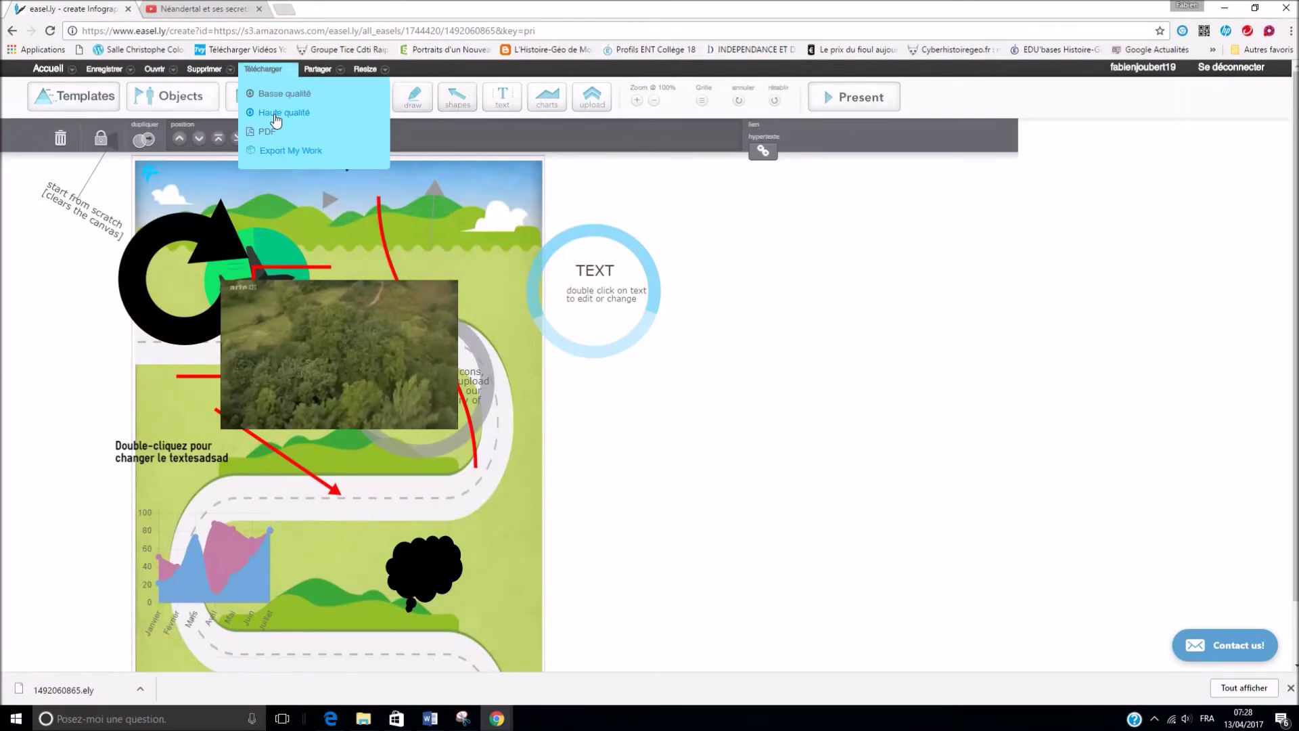